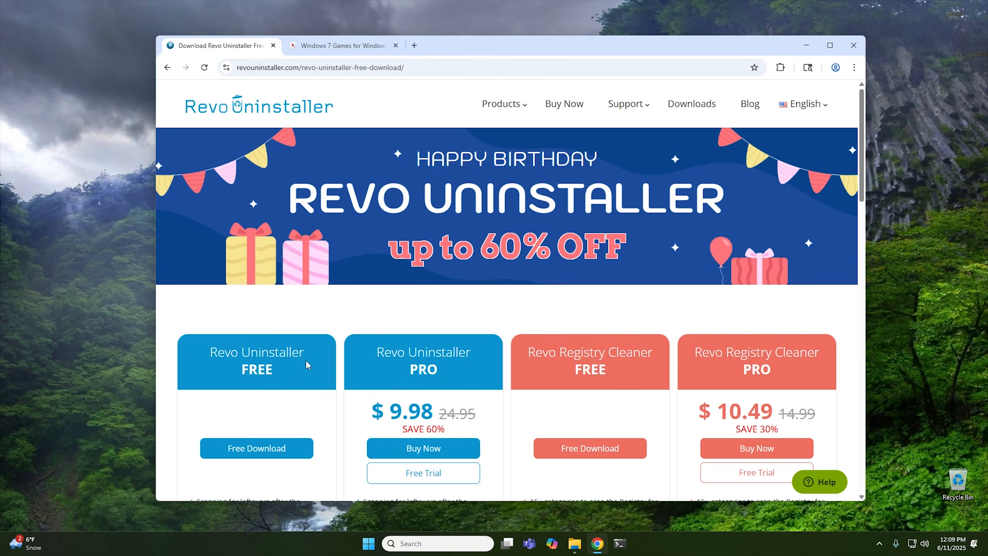
Download the Free Portable edition of Revo Uninstaller from the download page.
scroll(263, 367, "down", 2)
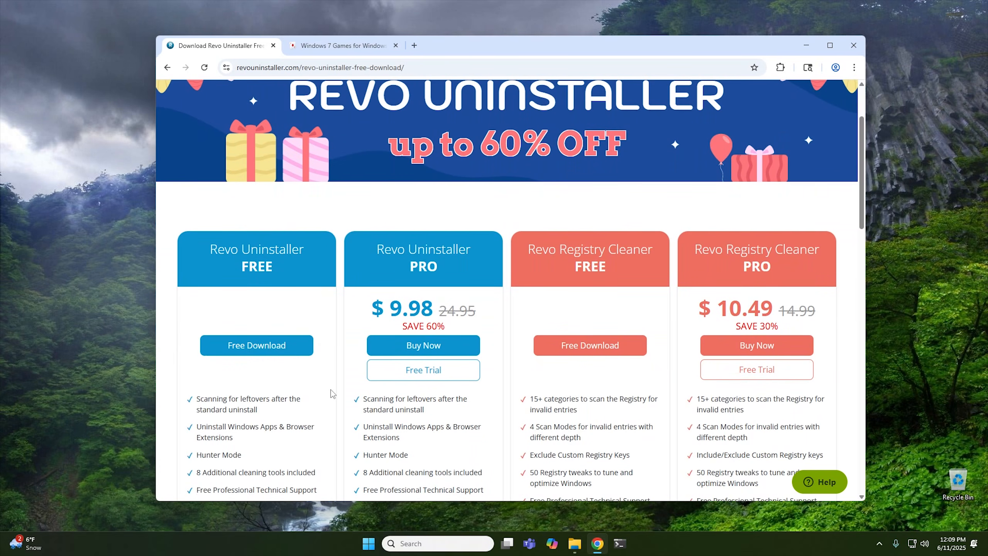
scroll(332, 392, "down", 8)
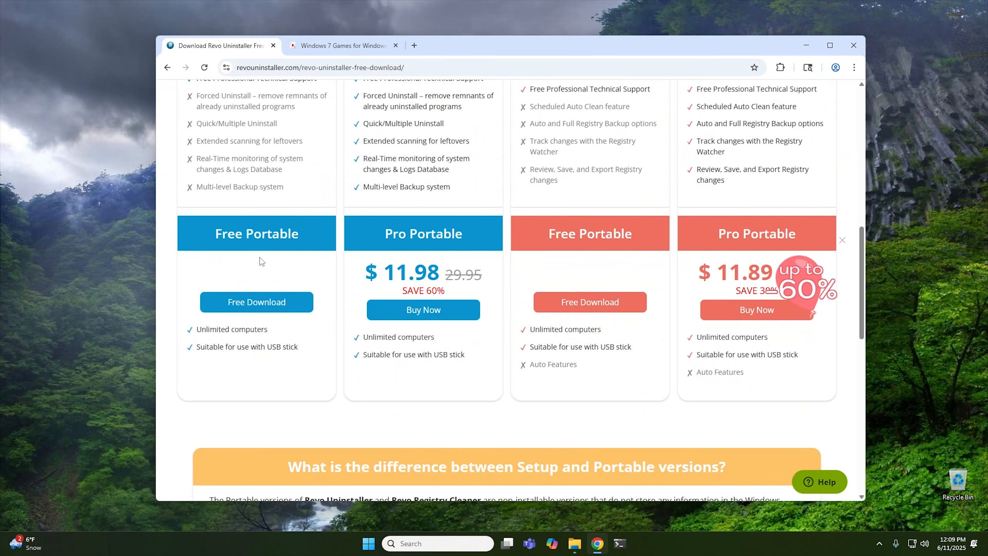
left_click(246, 305)
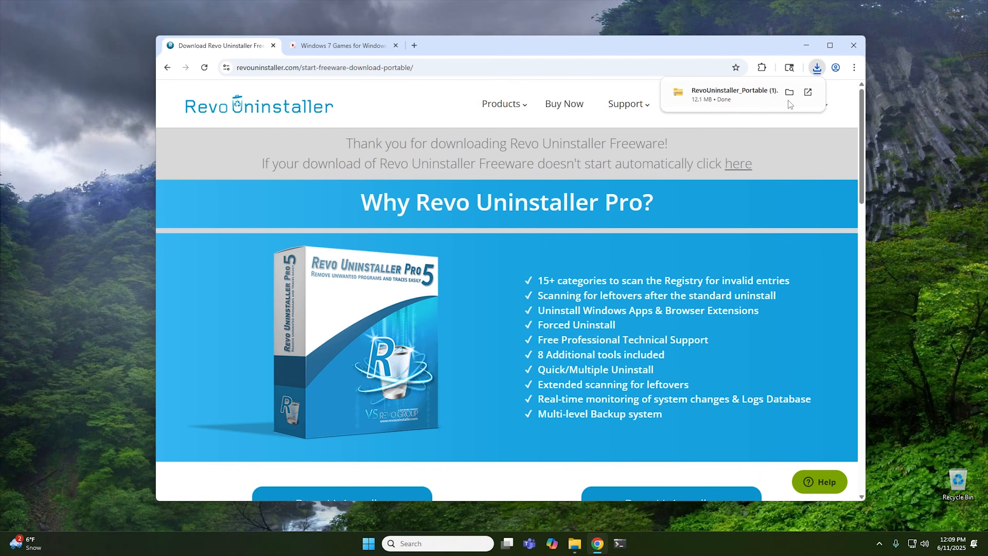
Open the download's folder and extract the RevoUninstaller_Portable (1) zip archive.
left_click(789, 93)
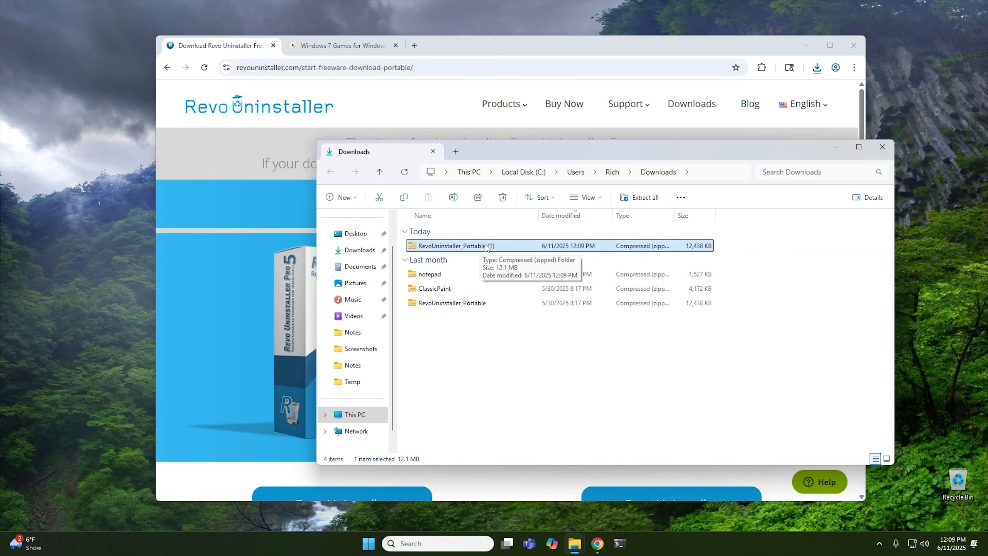
left_click_drag(465, 250, 500, 397)
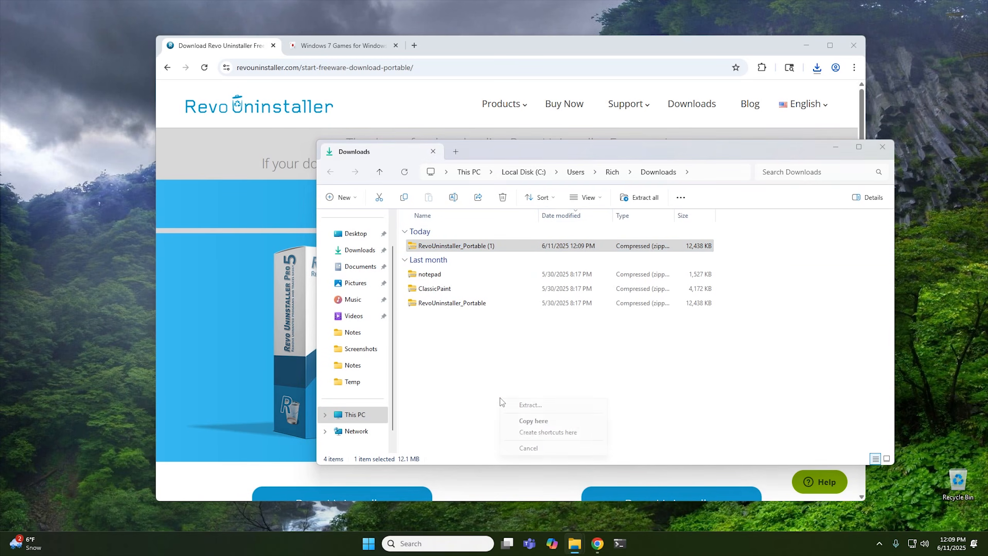
left_click(536, 405)
left_click(586, 369)
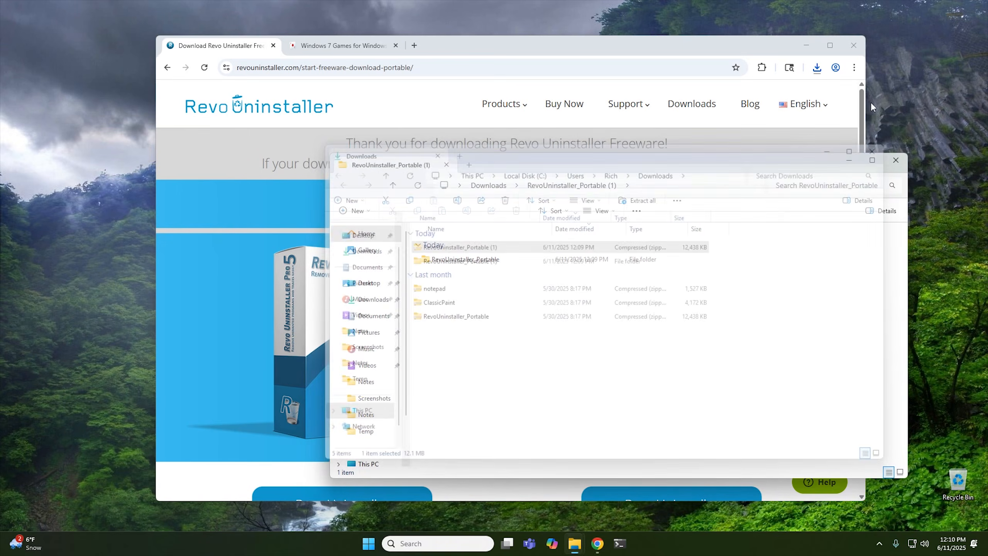
Close the browser, reposition the extracted folder window, and open the RevoUninstaller_Portable subfolder.
left_click(857, 41)
left_click(857, 42)
left_click_drag(666, 165, 519, 137)
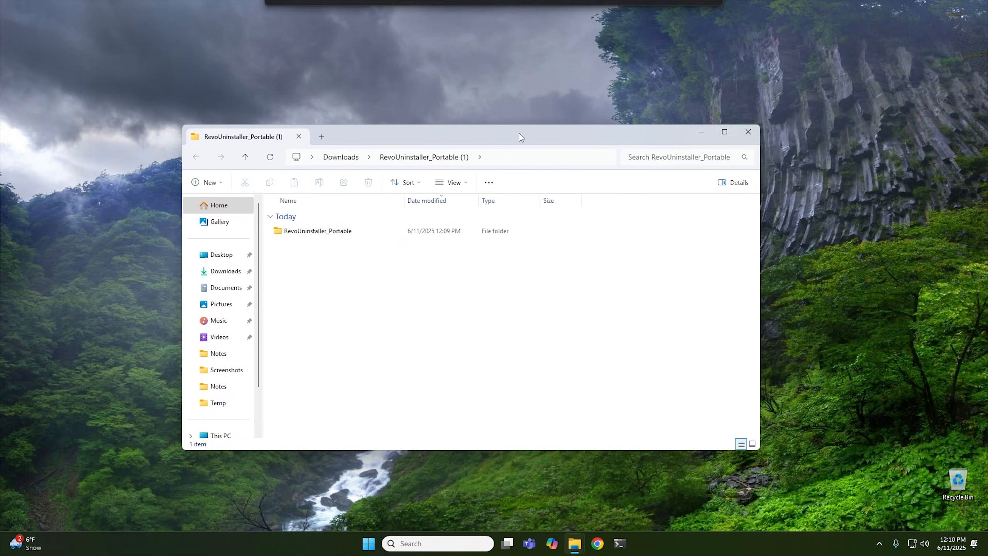
double_click(339, 230)
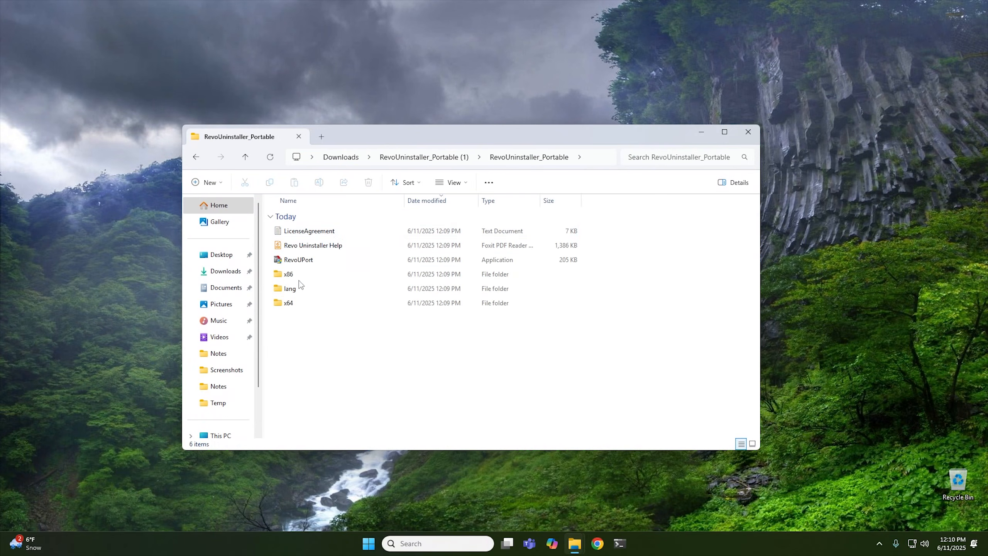
Launch RevoUPort and allow it to make changes to the device.
double_click(299, 260)
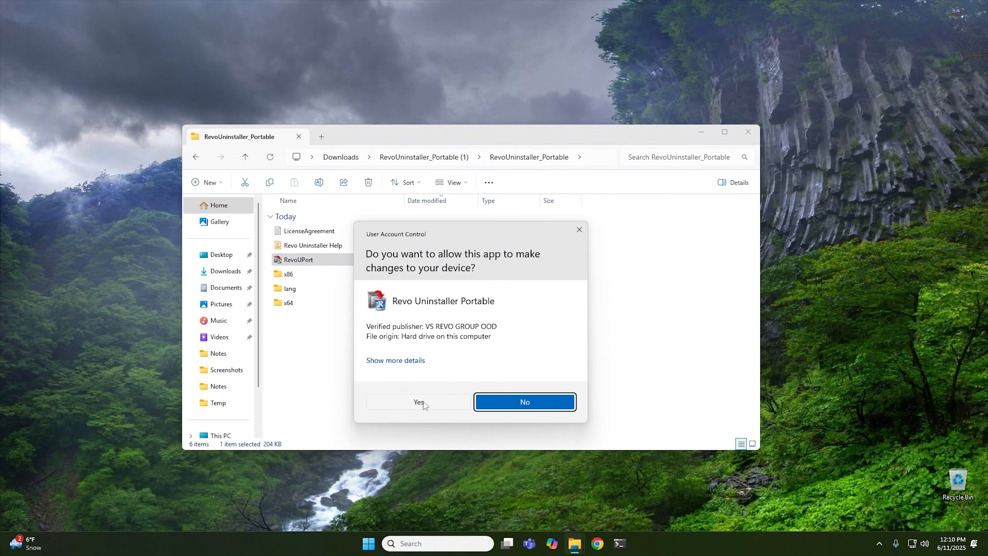
left_click(423, 402)
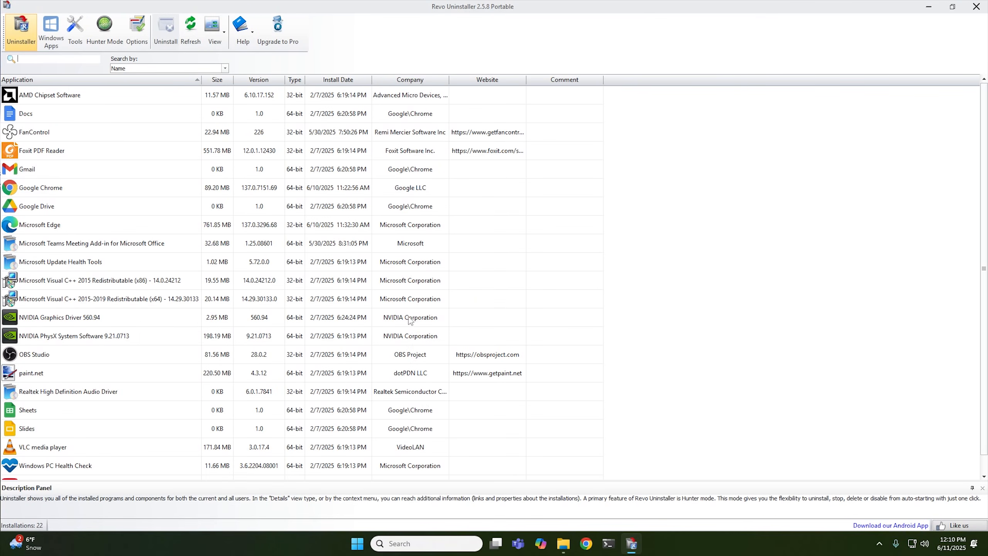
Uninstall Microsoft Edge, acknowledging the warning and continuing with a system restore point.
left_click(51, 229)
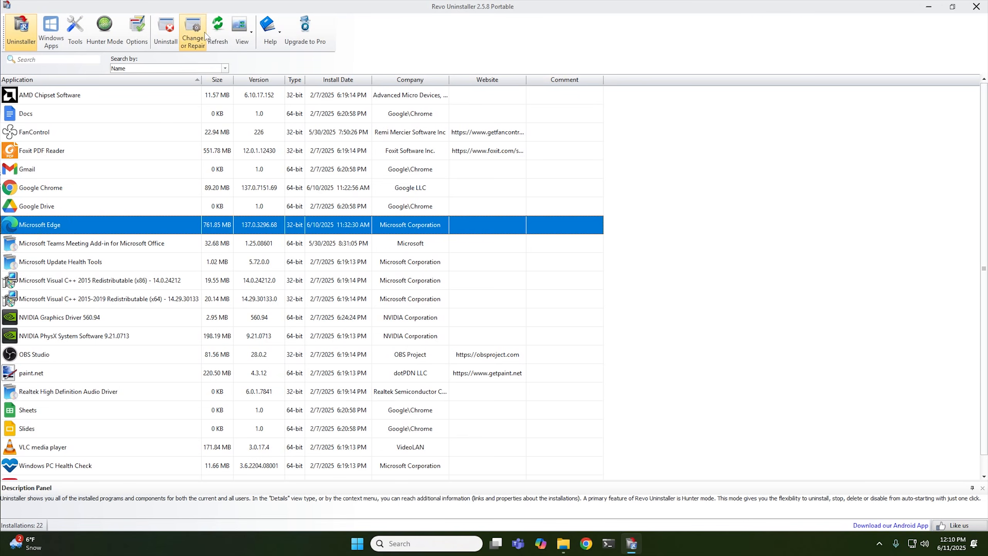
left_click(166, 38)
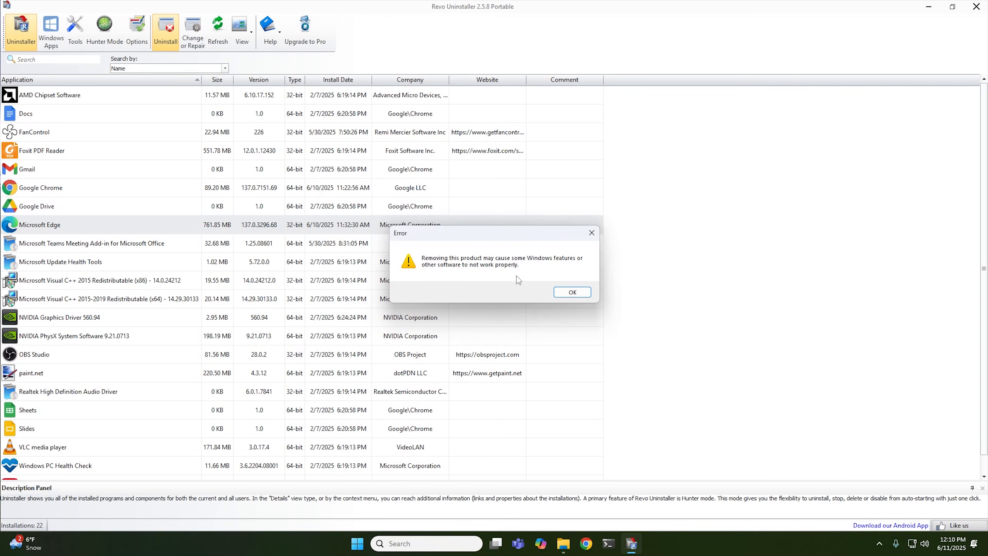
left_click(572, 292)
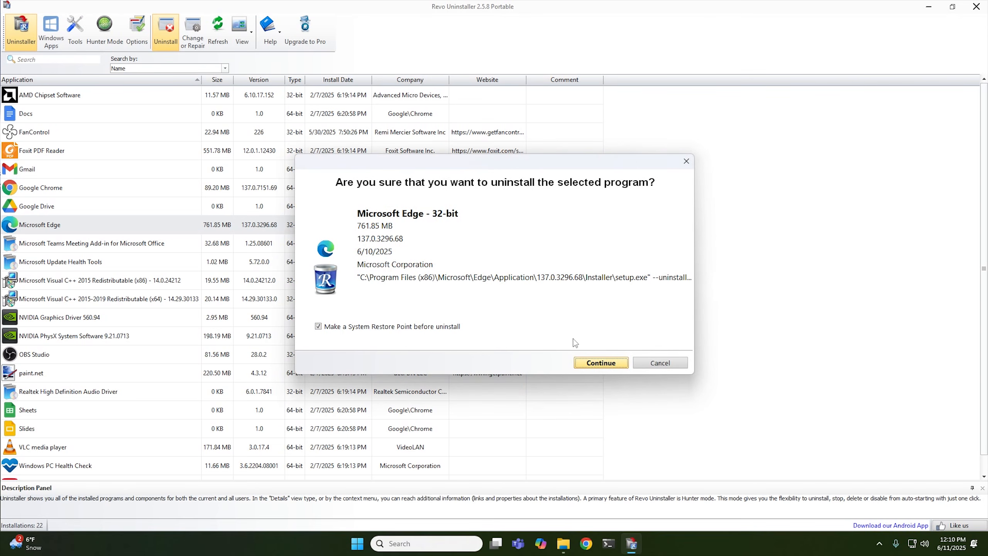
left_click(594, 365)
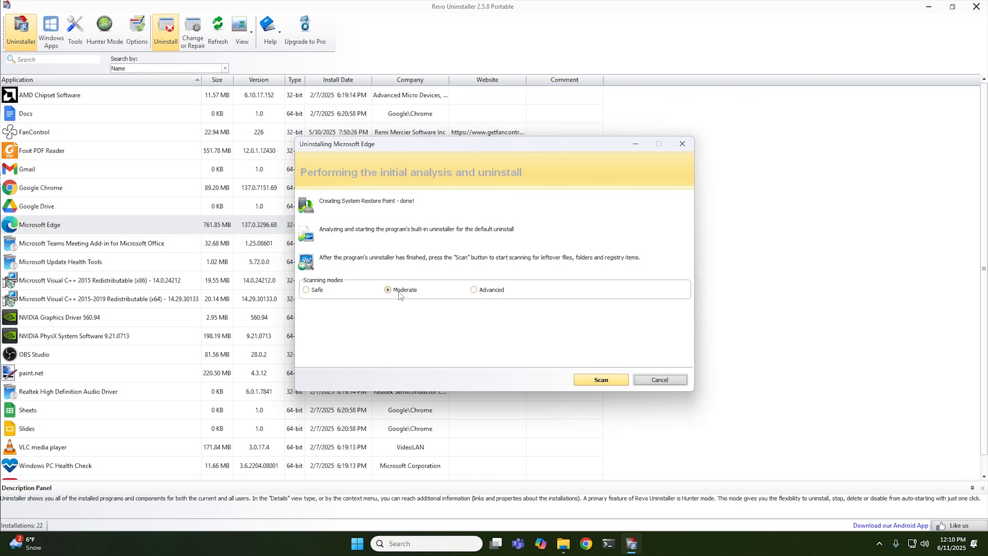
Scan for leftovers in Moderate mode and delete all found leftover registry items.
left_click(601, 380)
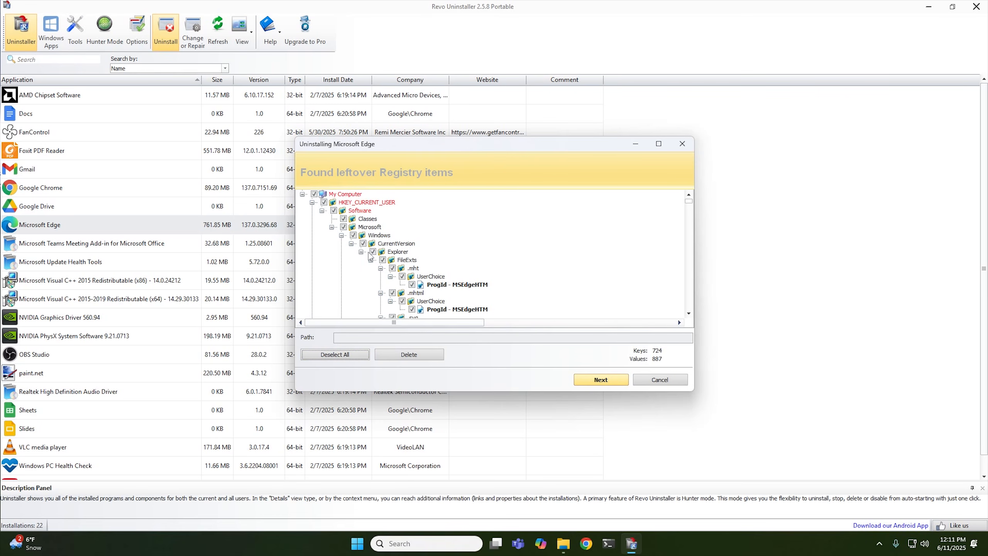
left_click(411, 356)
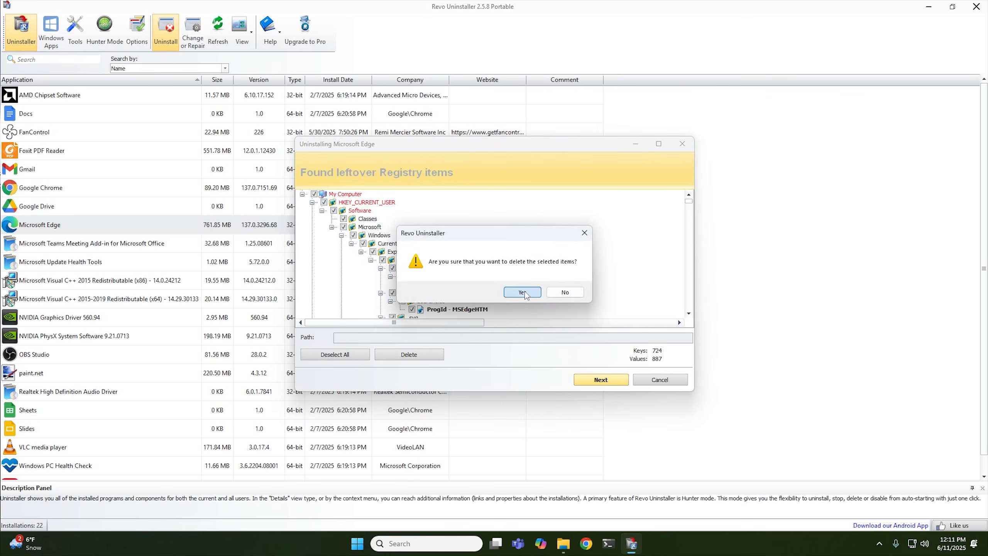
left_click(524, 291)
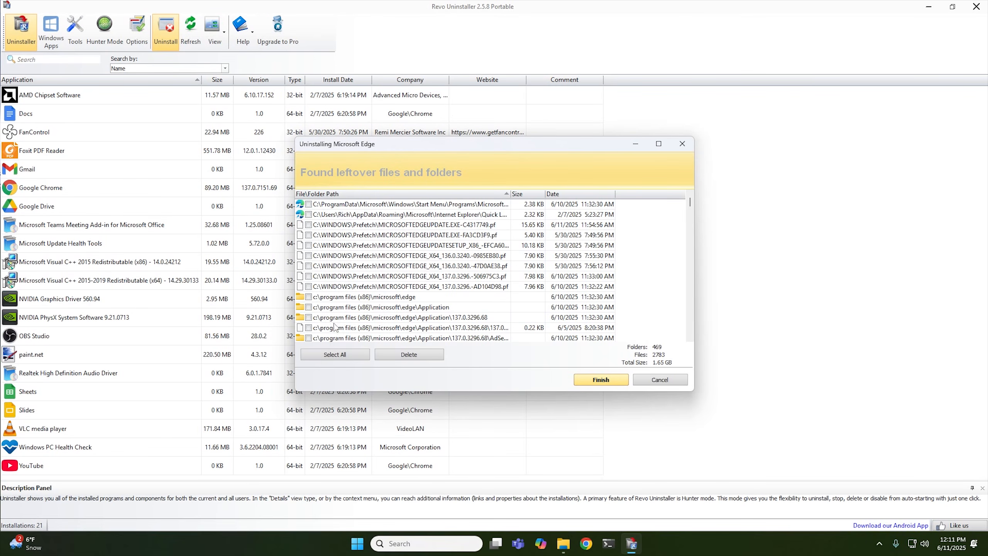
Select all leftover files and folders and delete them, confirming the deletion.
left_click(333, 355)
left_click(407, 357)
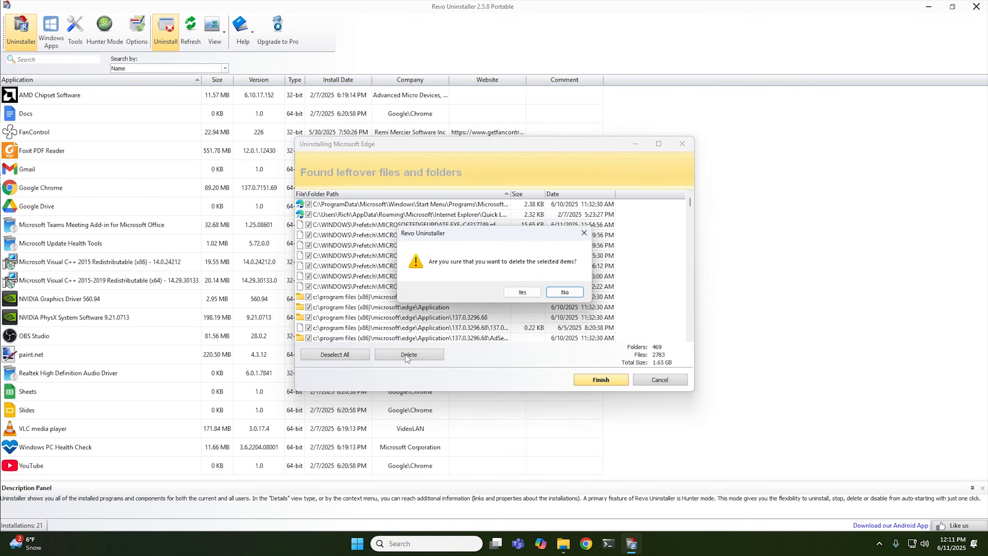
left_click(521, 293)
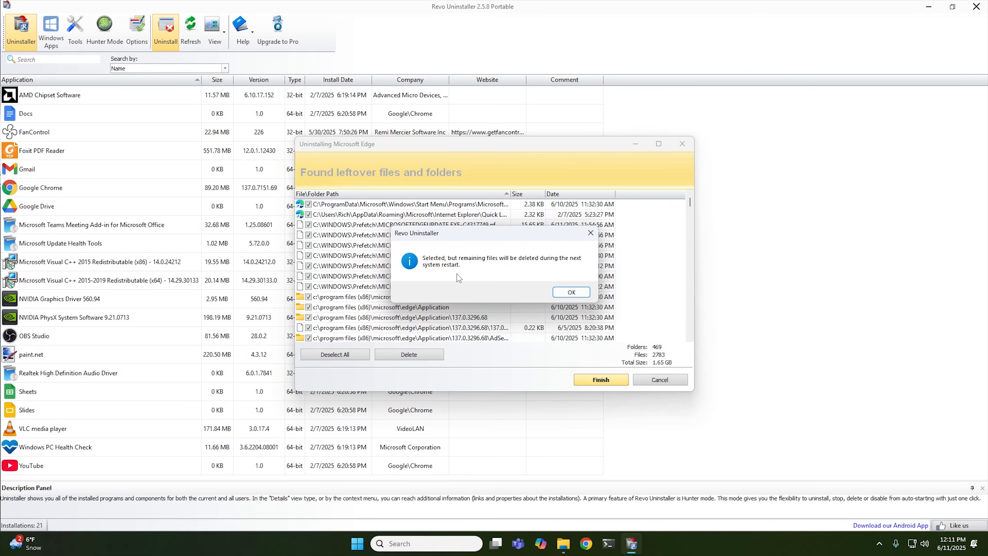
left_click(578, 296)
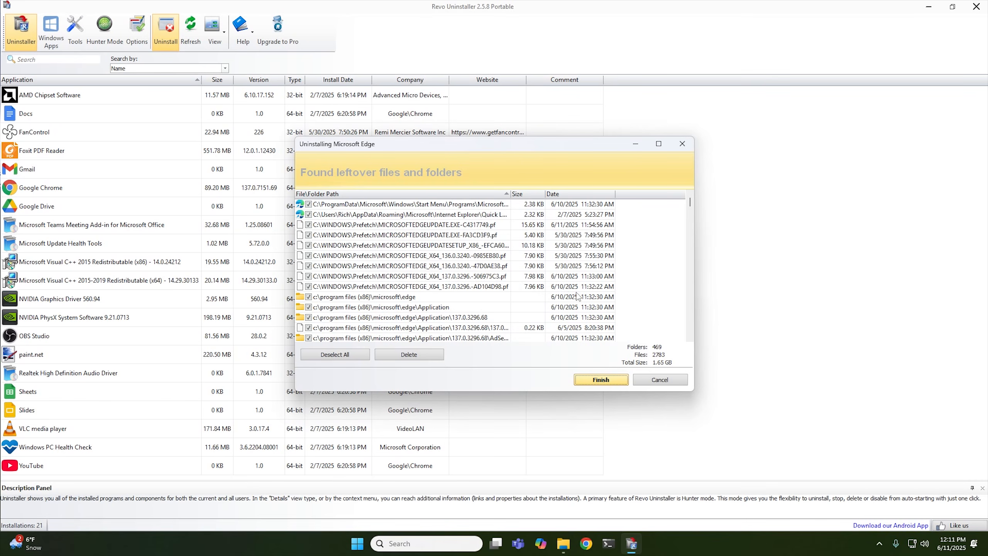
Review the leftover files list and finish the Edge uninstall.
scroll(389, 265, "down", 5)
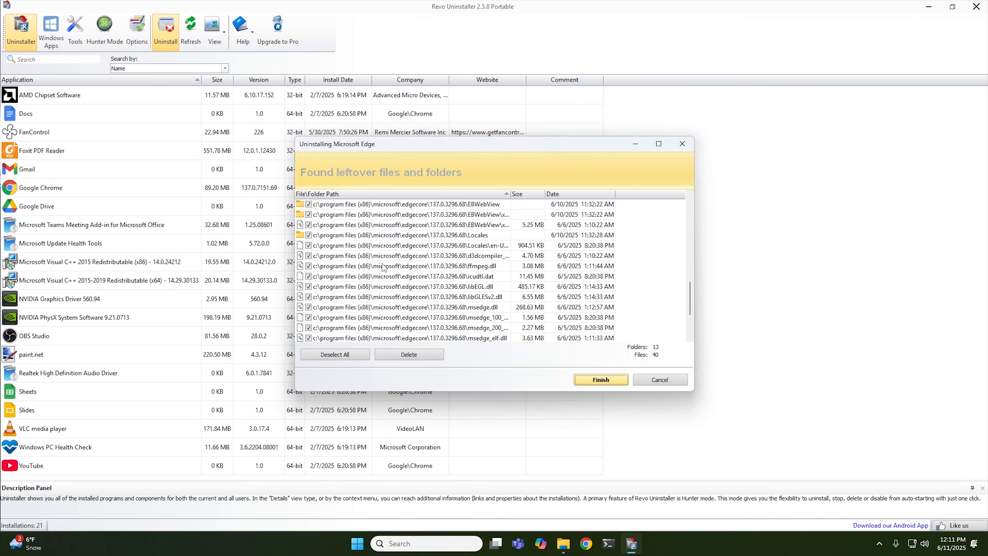
scroll(383, 267, "up", 5)
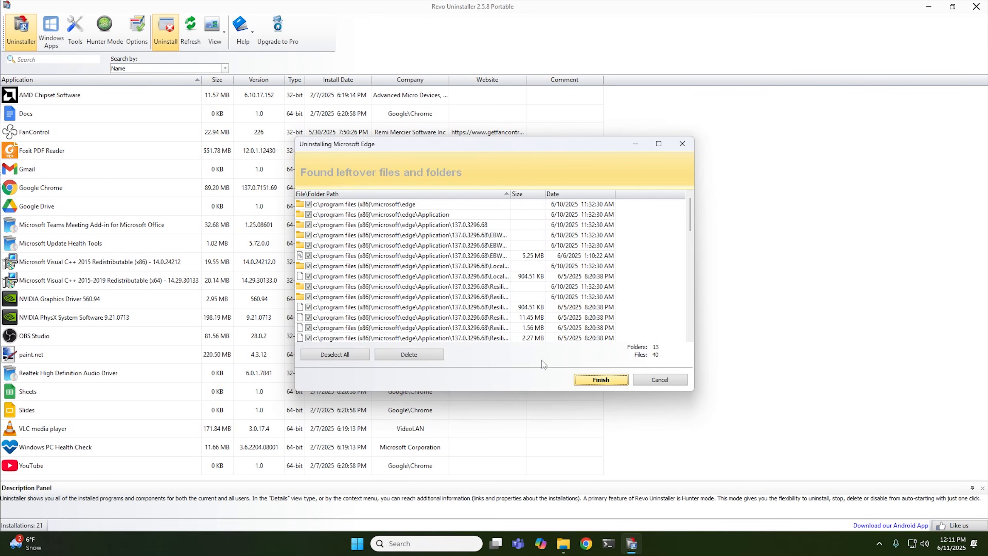
left_click(600, 381)
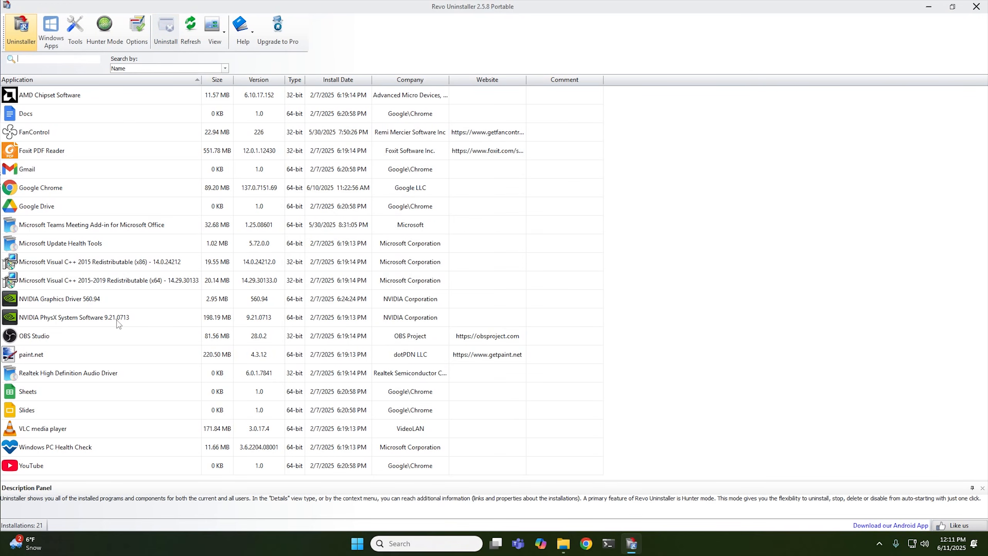
Close Revo Uninstaller and the File Explorer window.
left_click(979, 5)
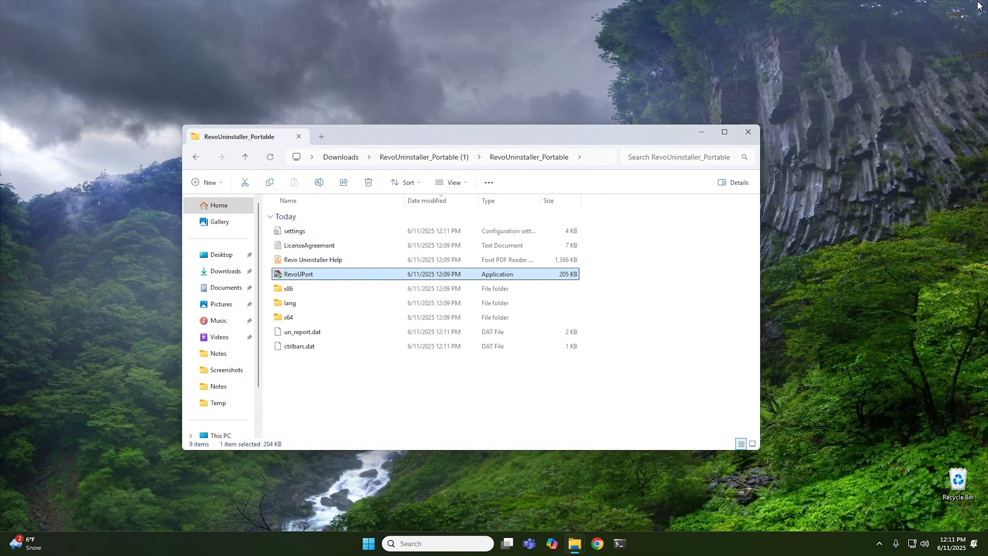
left_click(748, 132)
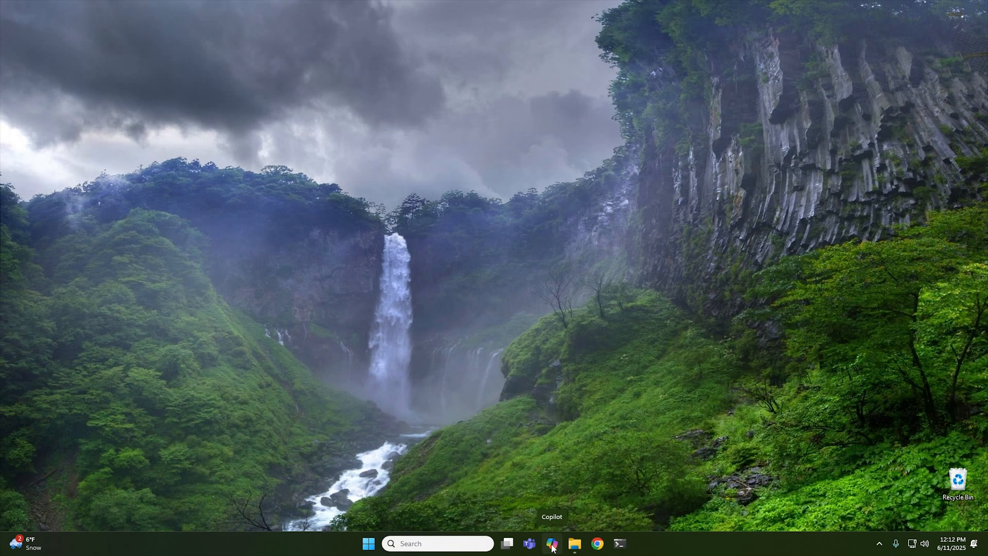
Uninstall the Copilot app from the Start menu's All apps list.
left_click(368, 543)
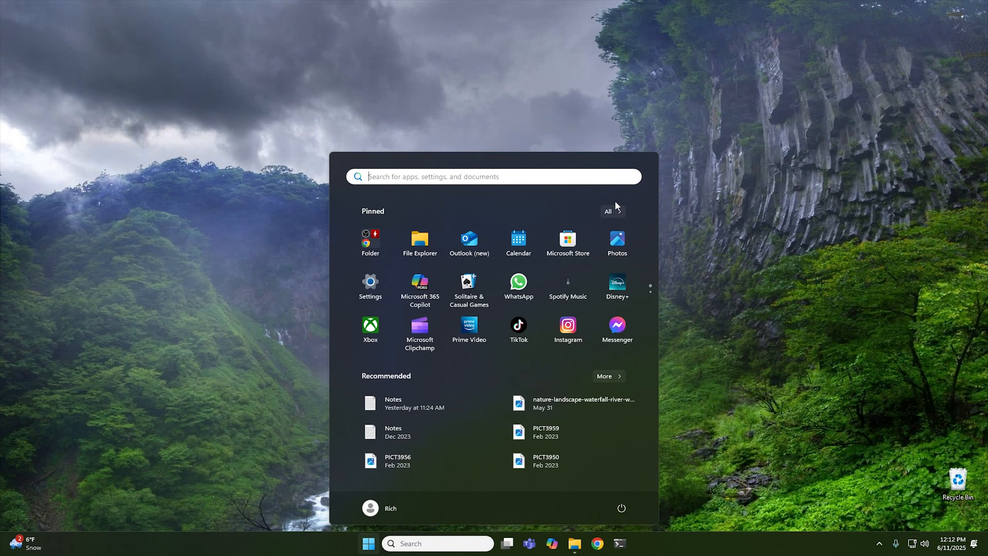
left_click(612, 211)
scroll(469, 342, "down", 4)
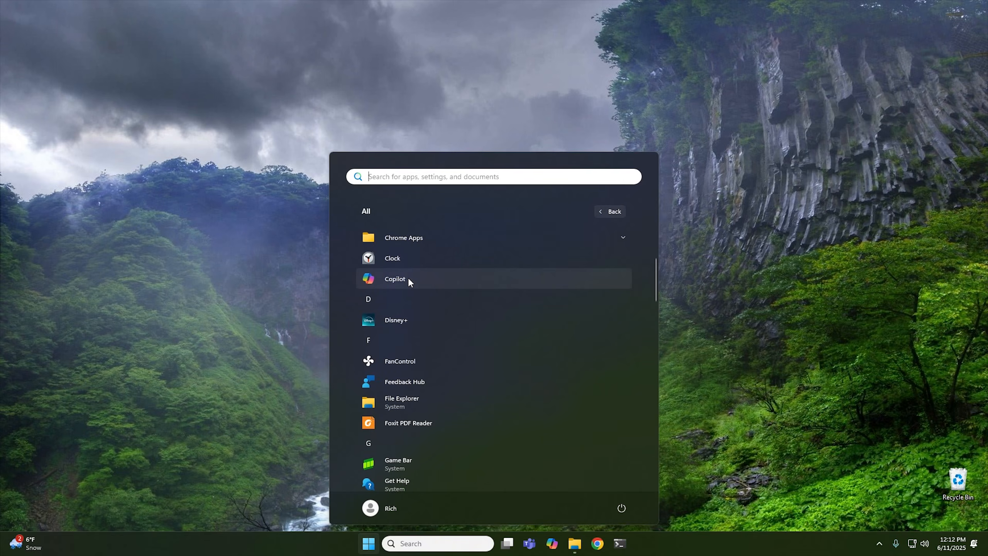
right_click(408, 280)
left_click(443, 318)
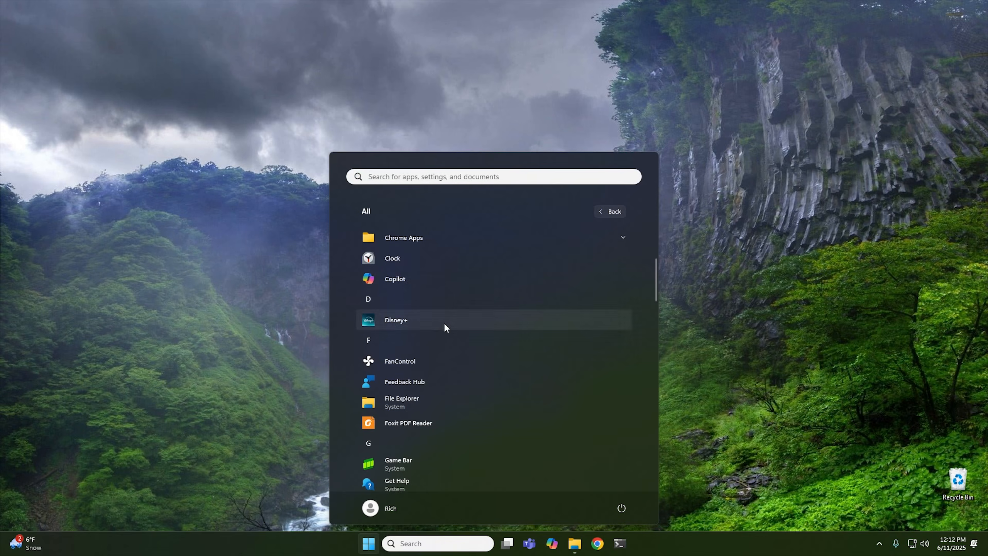
left_click(531, 245)
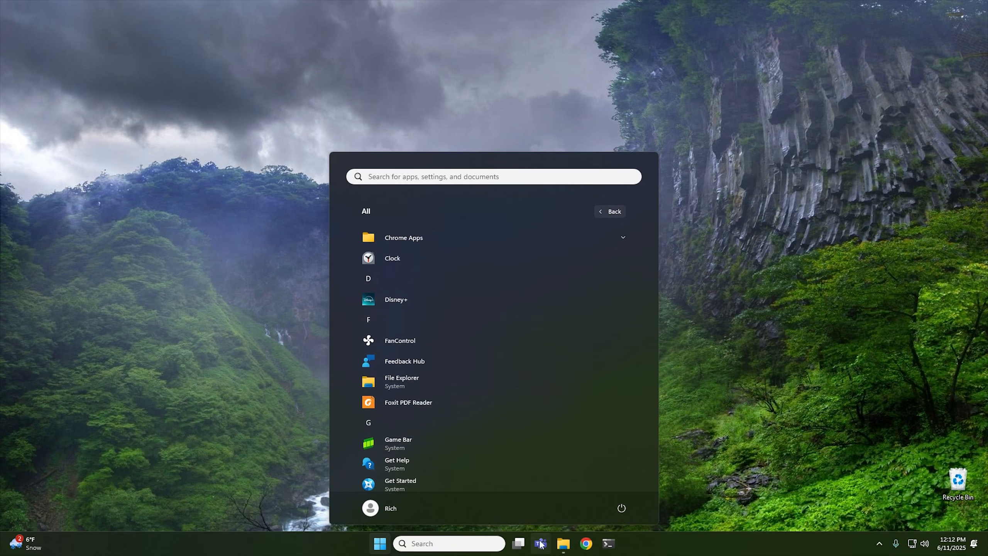
left_click(691, 300)
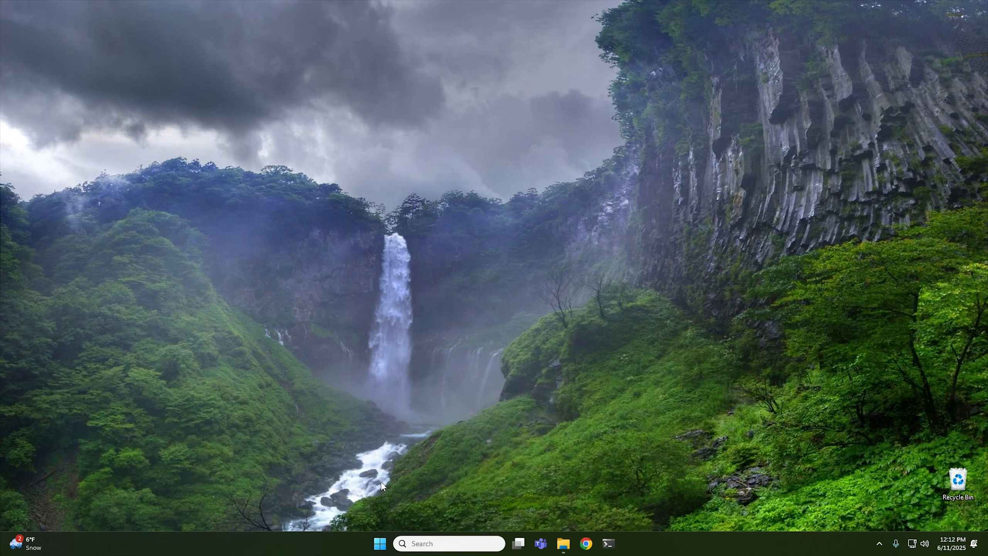
Search the Start menu for cybercpu and try to open the CyberCPU Tech YouTube result.
left_click(380, 548)
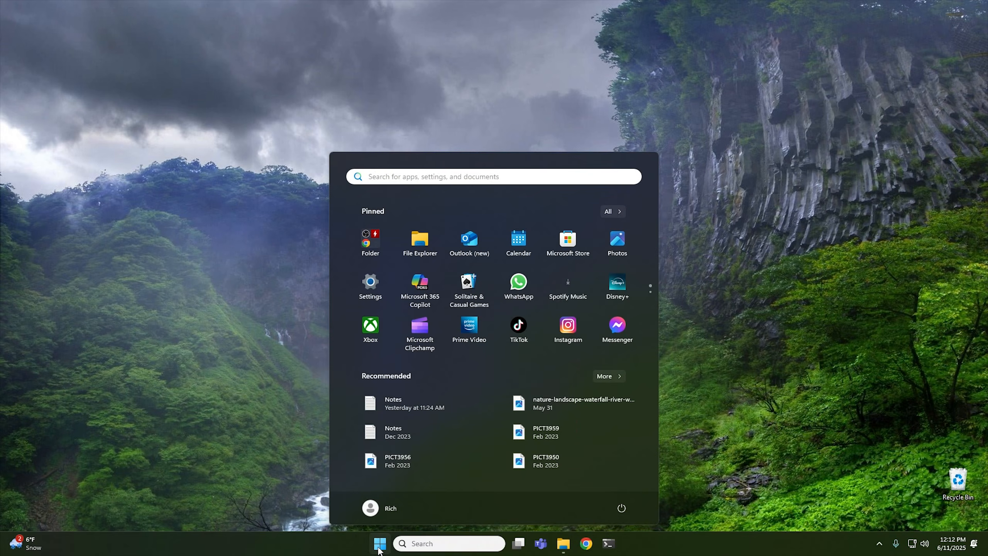
type("cybercpu")
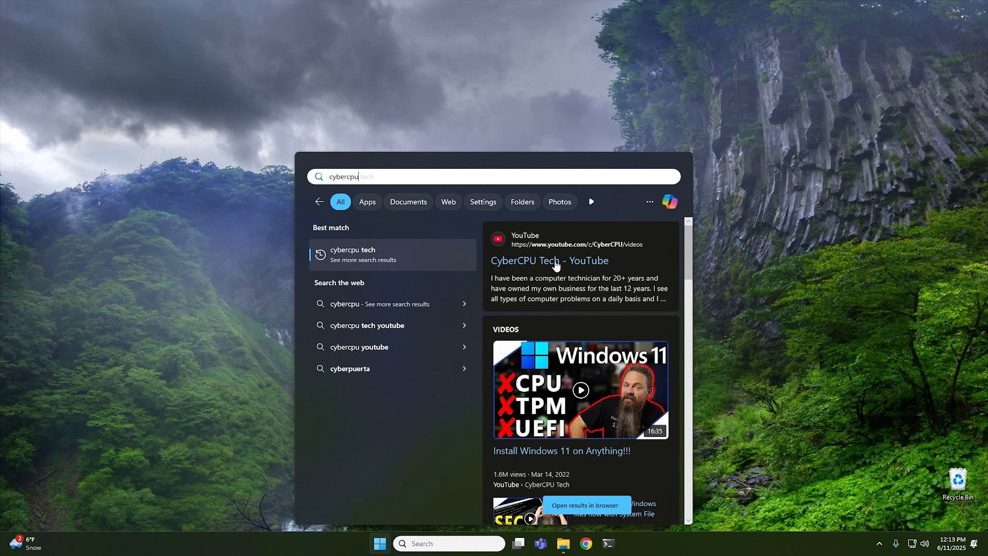
left_click(559, 260)
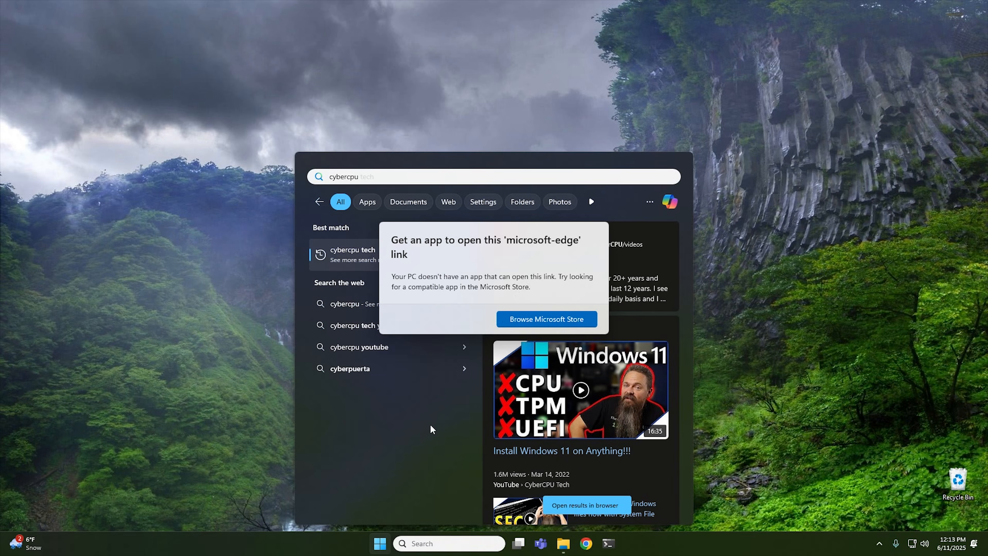
Launch Registry Editor from a Start menu search for regedit, approving the administrator prompt, and reposition its window.
left_click(380, 544)
left_click(381, 545)
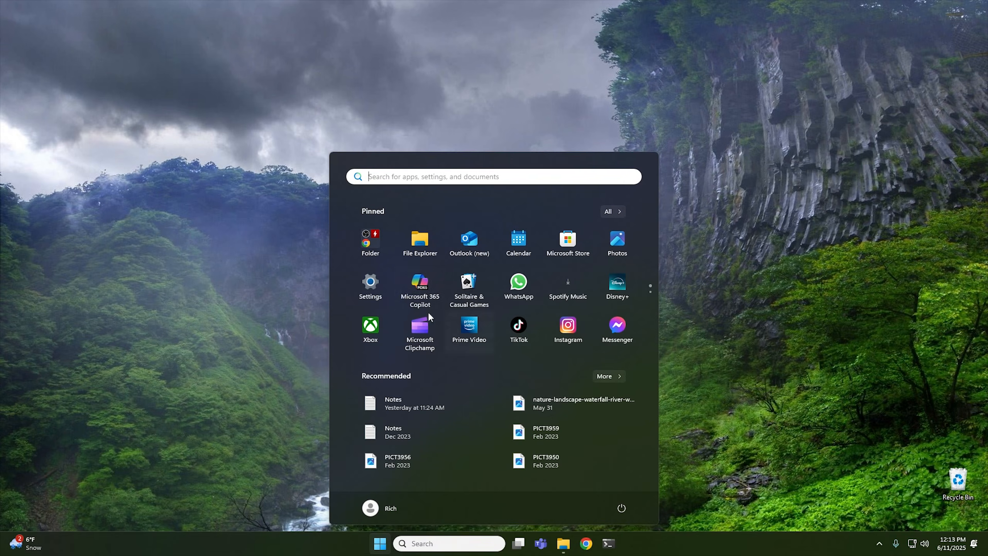
type("regedit")
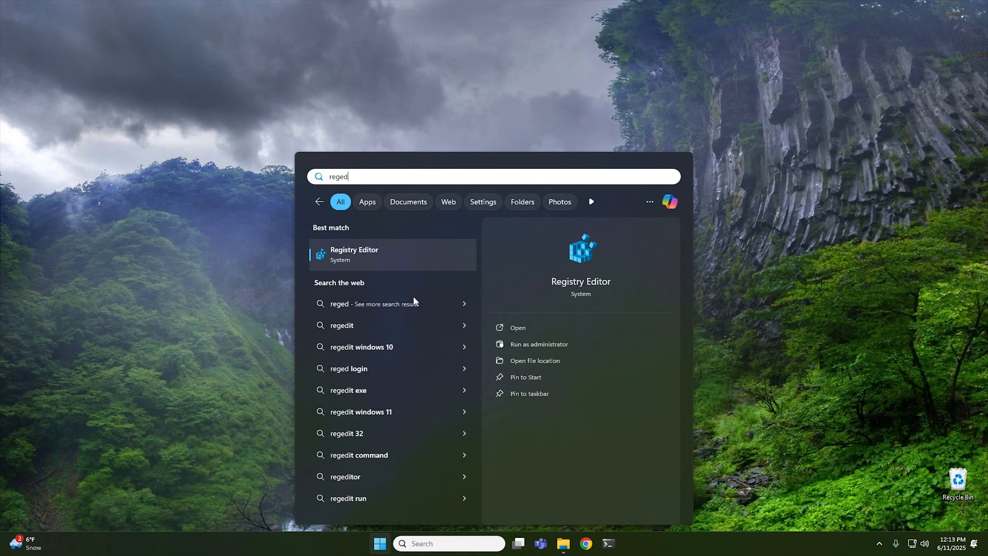
left_click(422, 255)
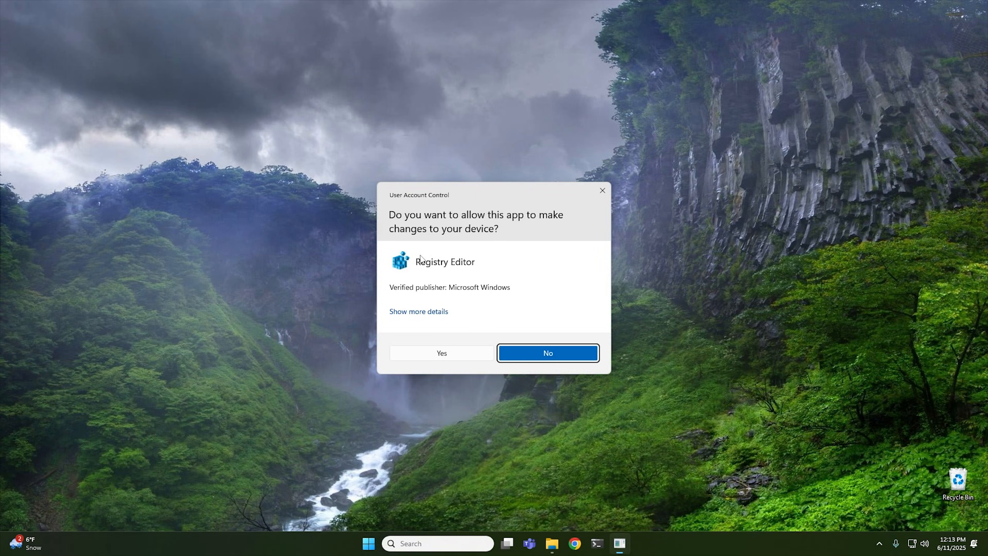
left_click(431, 355)
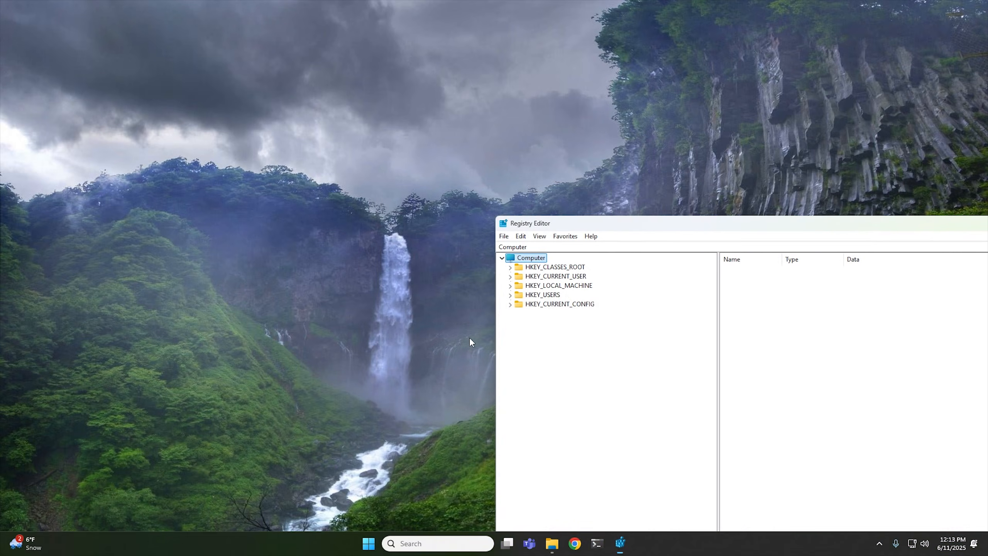
left_click_drag(639, 226, 336, 89)
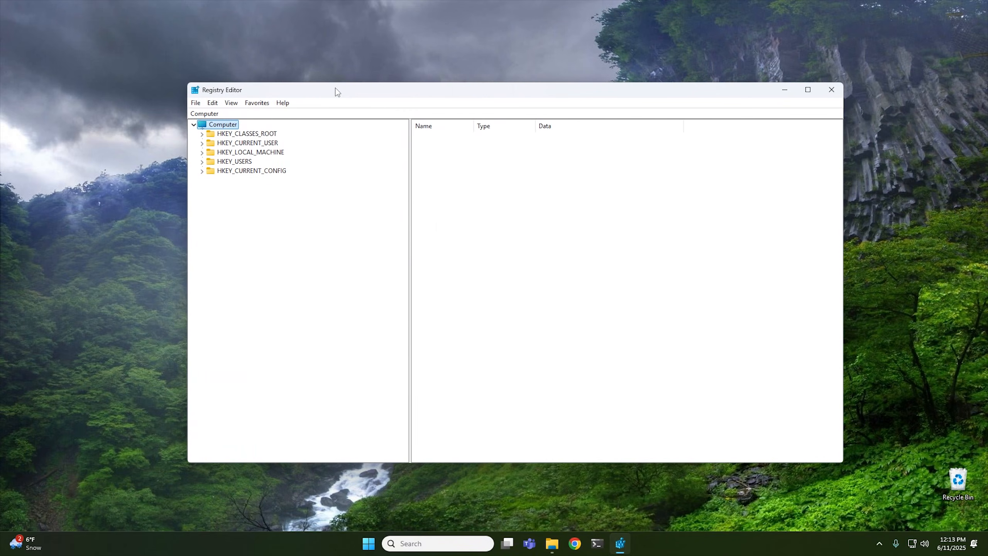
Create a new DWORD (32-bit) value named DisableSearchBoxSuggestions in HKEY_CURRENT_USER\Software\Policies\Microsoft\Windows\Explorer.
double_click(270, 143)
double_click(242, 236)
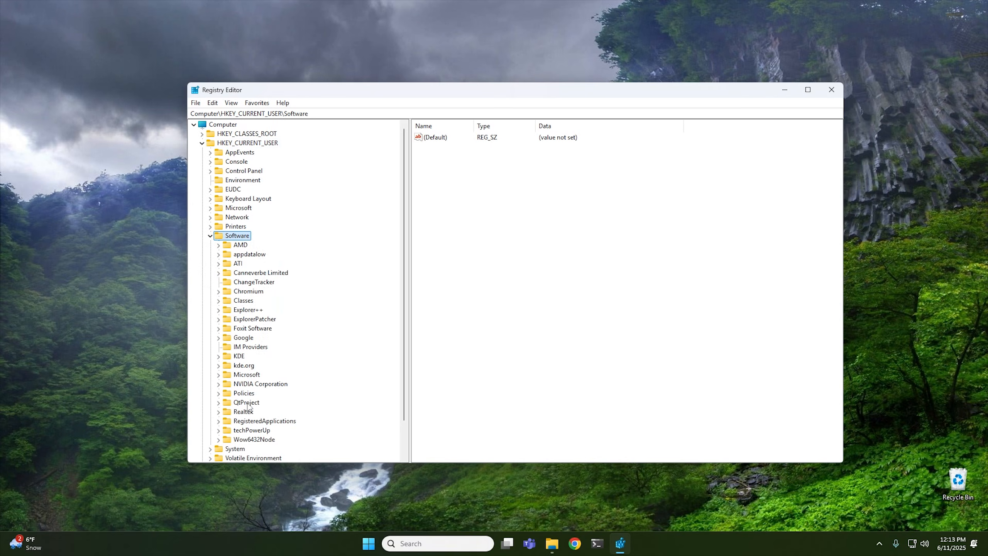
double_click(250, 394)
double_click(258, 403)
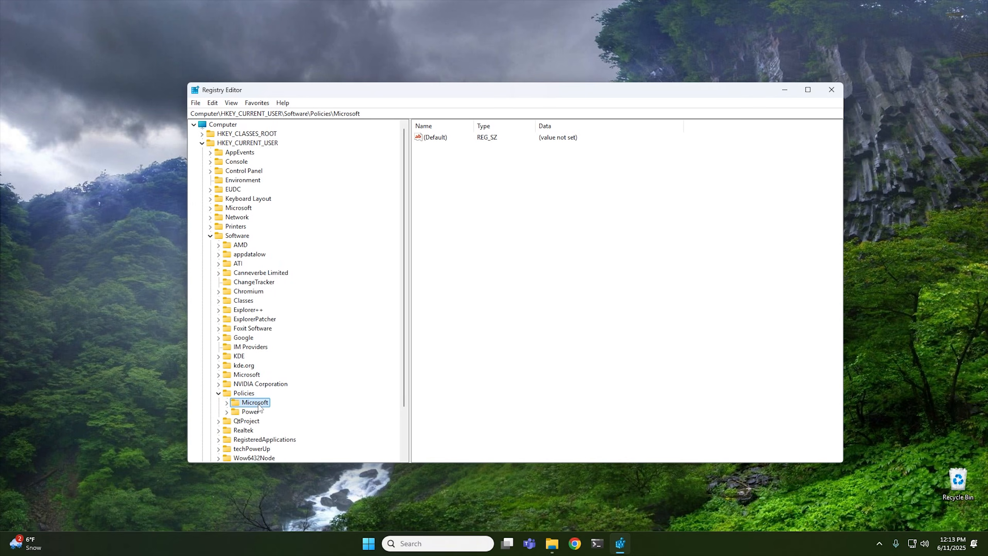
double_click(263, 422)
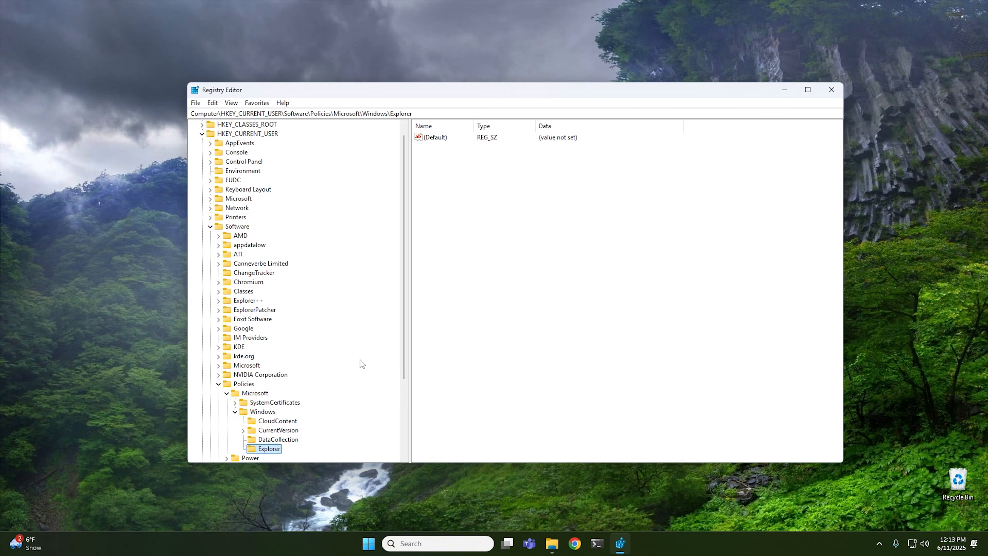
scroll(366, 356, "down", 1)
left_click(482, 234)
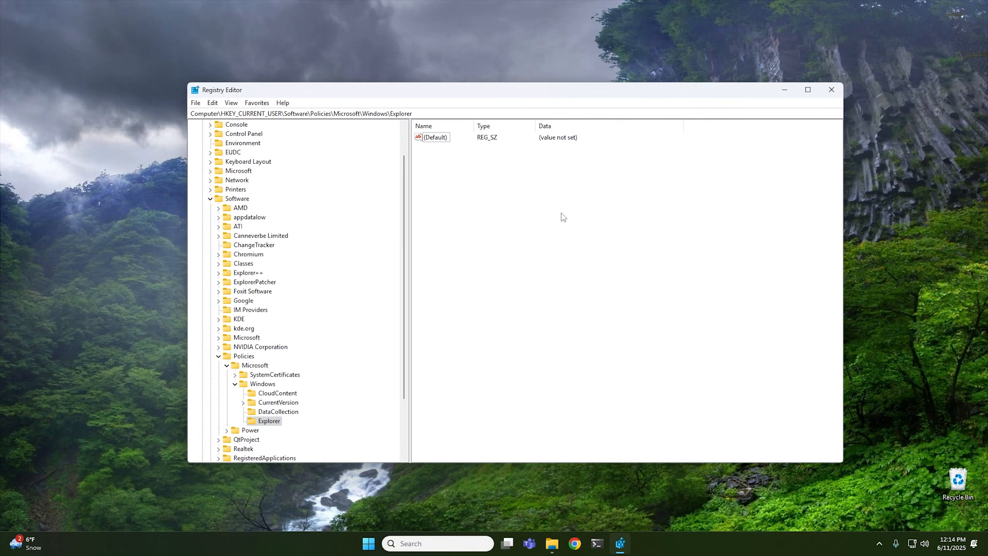
right_click(506, 211)
mouse_move(523, 216)
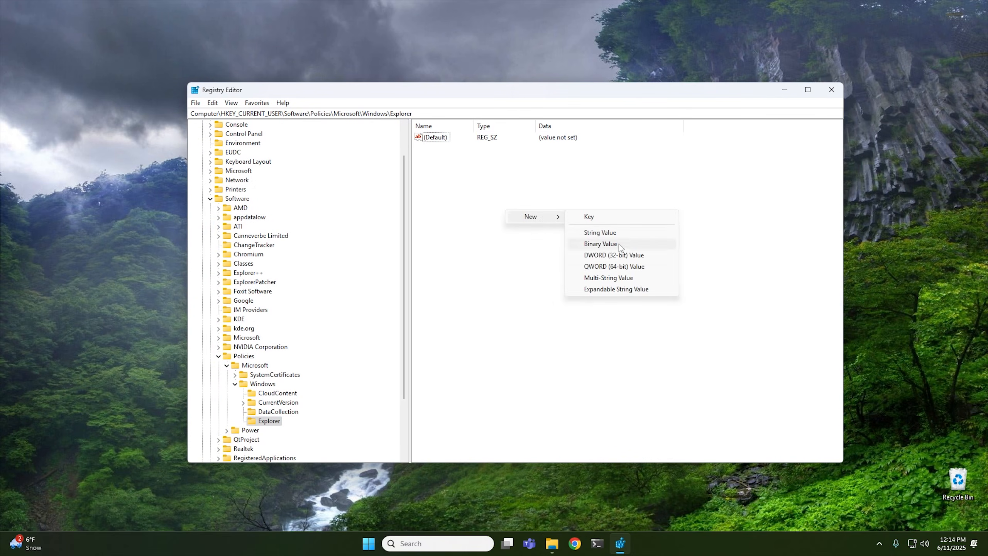
left_click(608, 255)
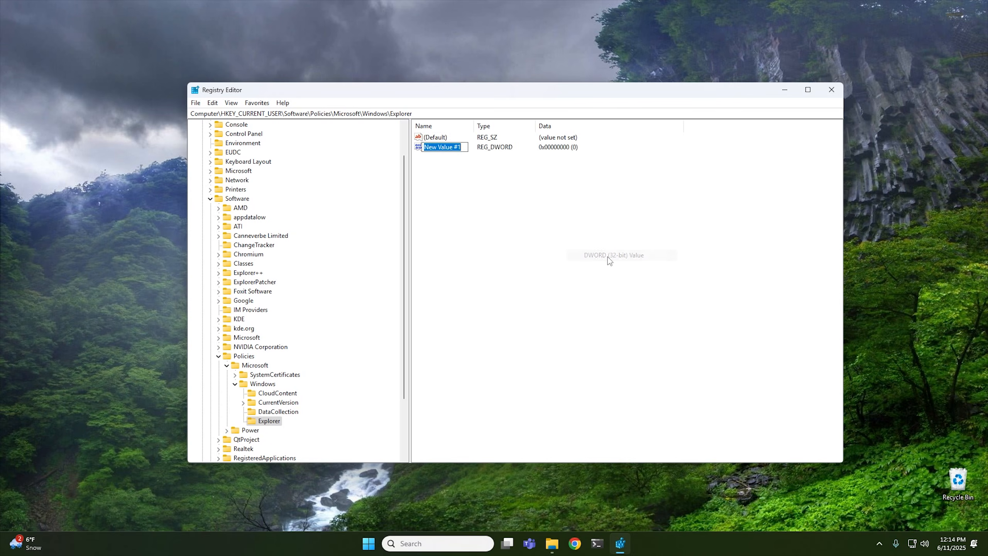
right_click(445, 146)
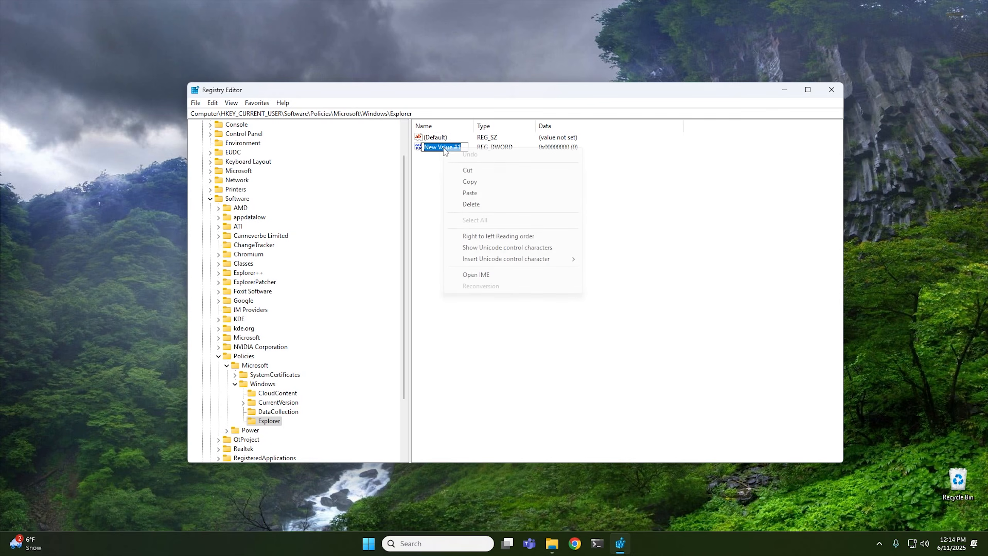
left_click(478, 189)
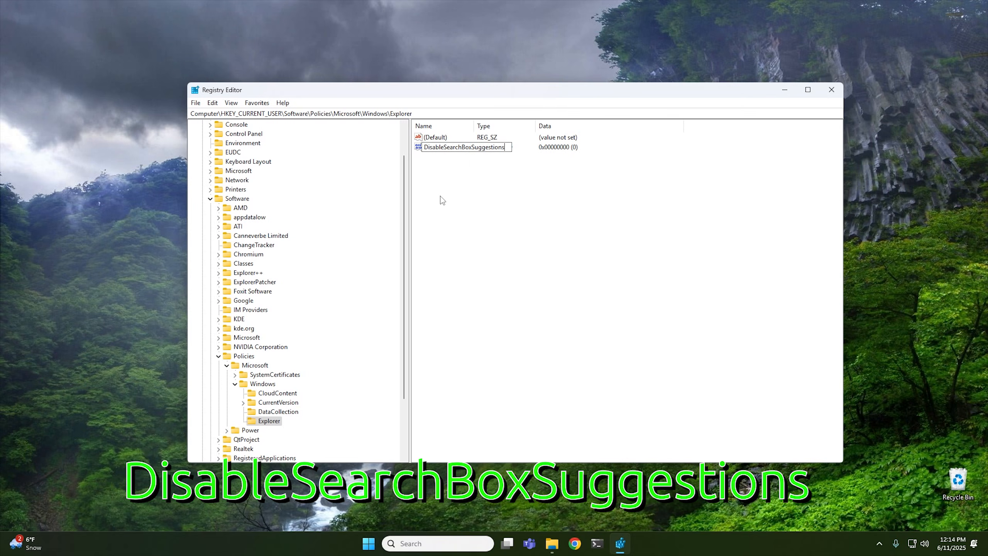
key("Return")
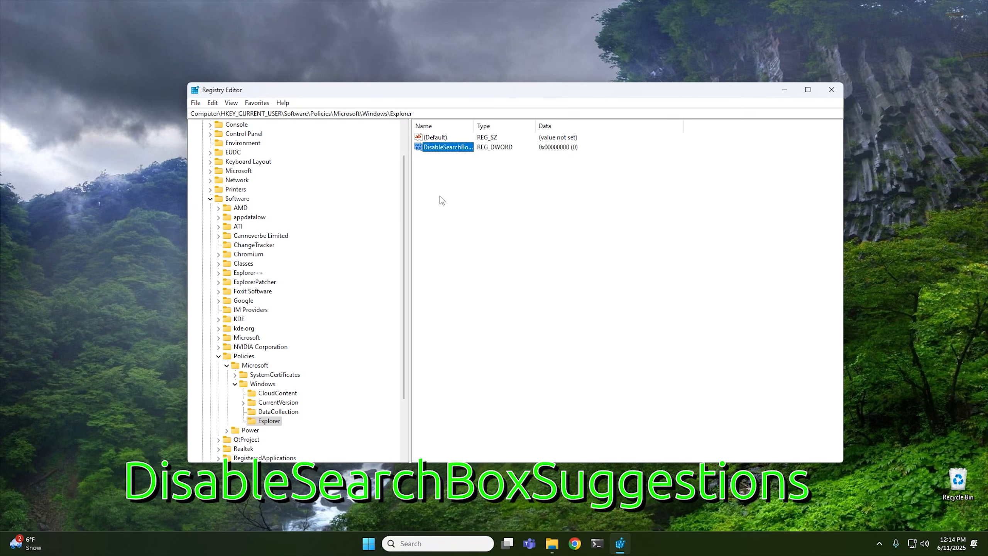
Set DisableSearchBoxSuggestions to 1 and close Registry Editor.
double_click(447, 150)
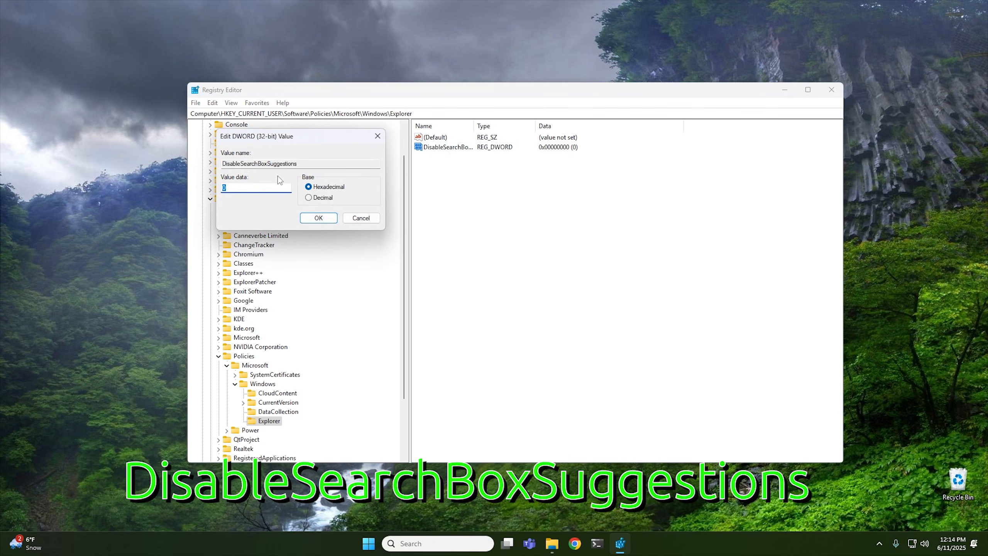
type("1")
left_click(326, 219)
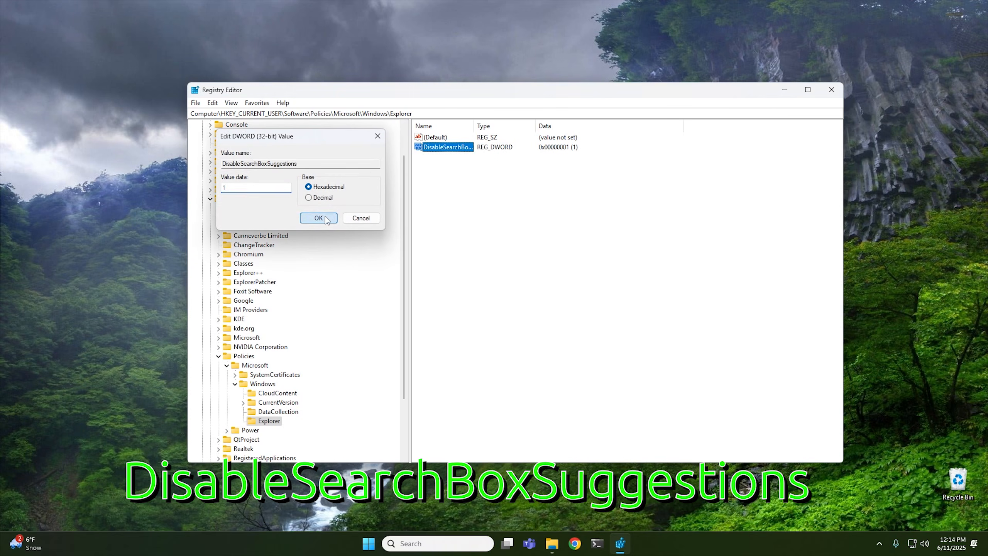
left_click(838, 89)
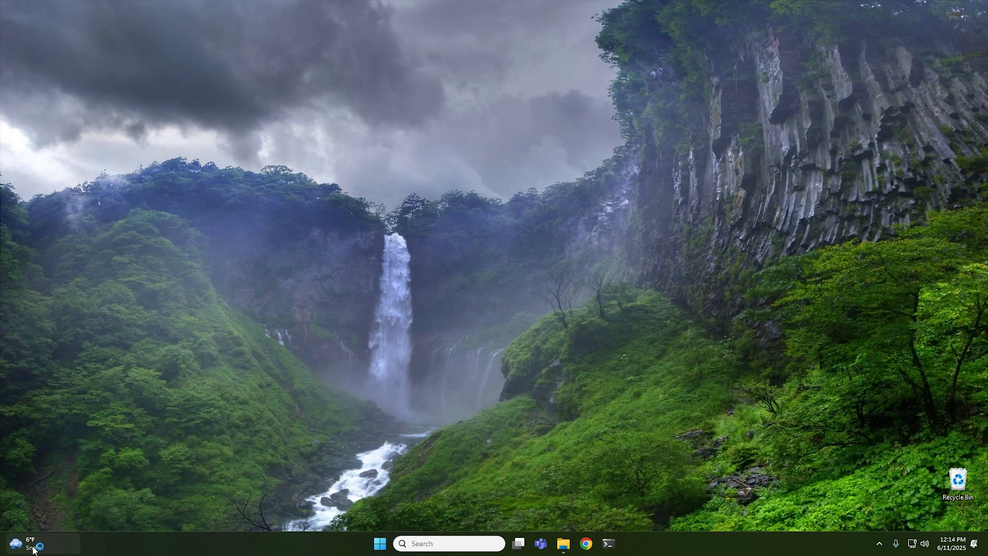
Open the Widgets board from the taskbar weather item and dismiss it.
mouse_move(19, 541)
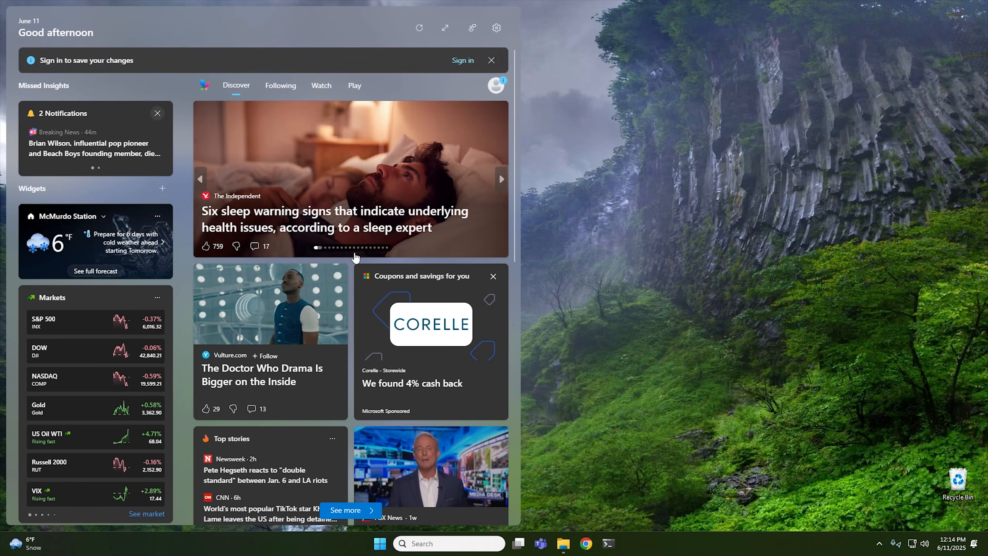
mouse_move(341, 206)
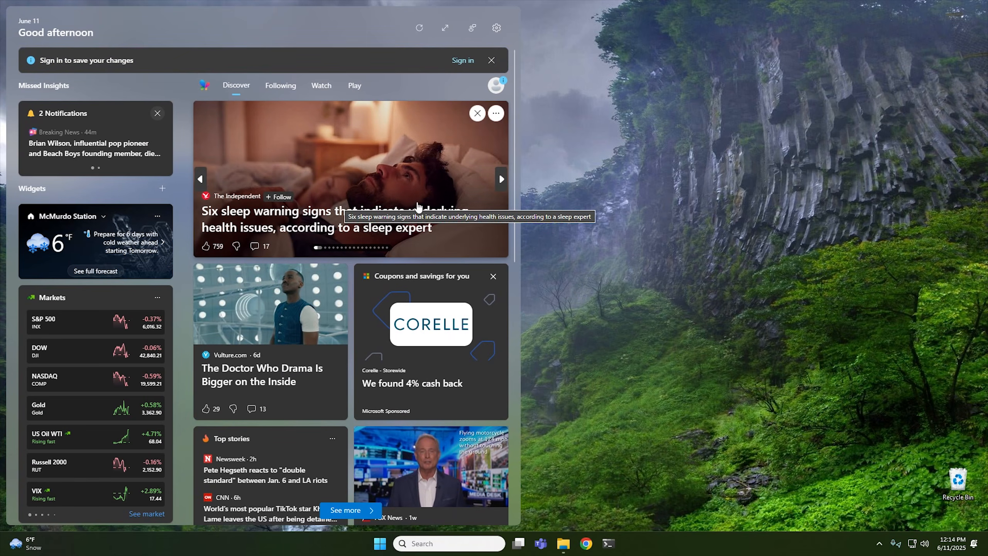
left_click(606, 206)
Turn off Widgets in the taskbar settings and close Settings.
right_click(292, 543)
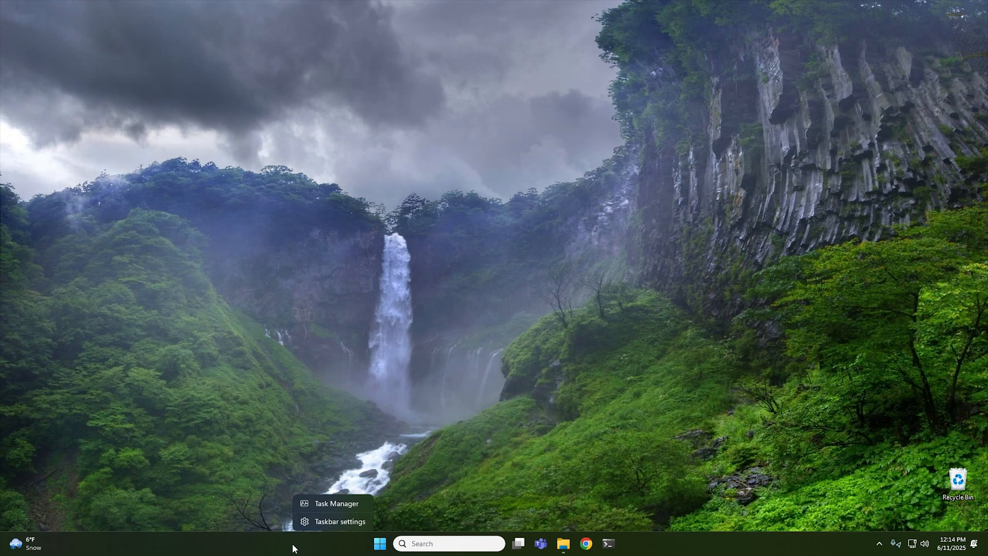
left_click(338, 522)
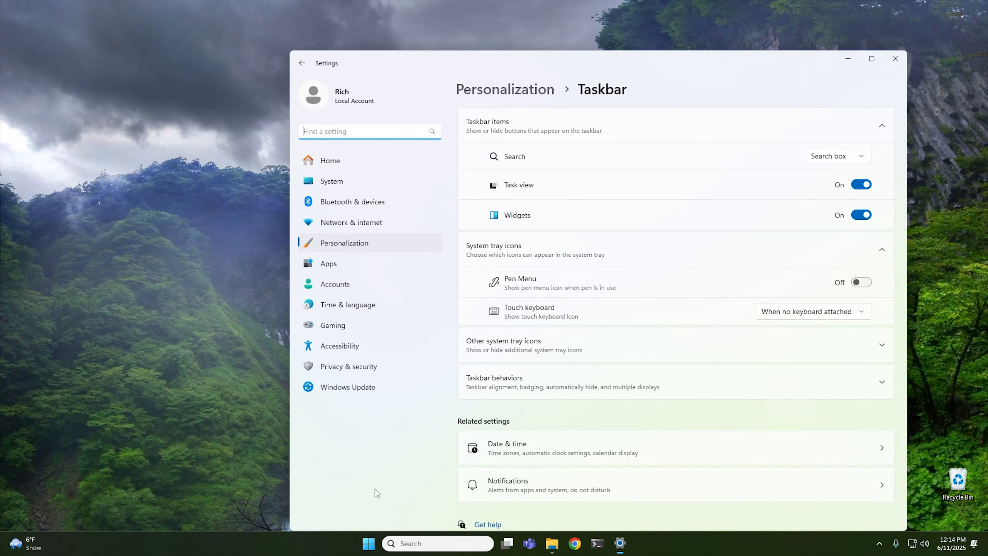
left_click(860, 216)
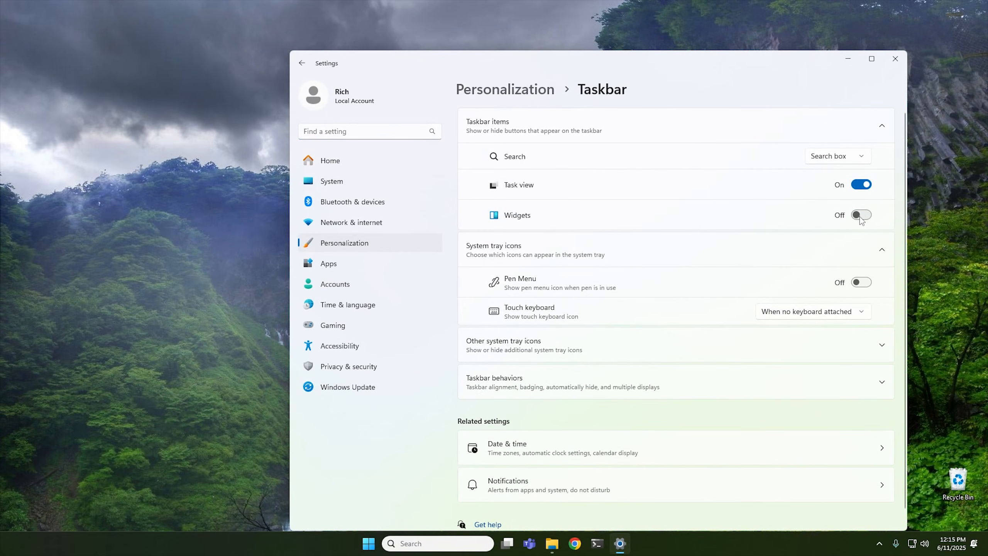
left_click(895, 59)
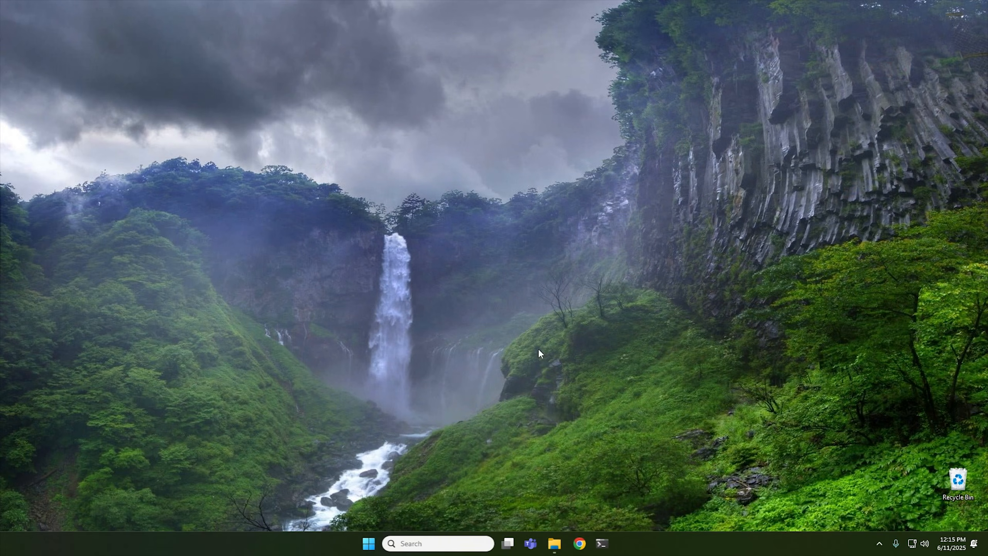
Restart the Windows Explorer process in Task Manager, then close Task Manager.
right_click(314, 548)
left_click(346, 502)
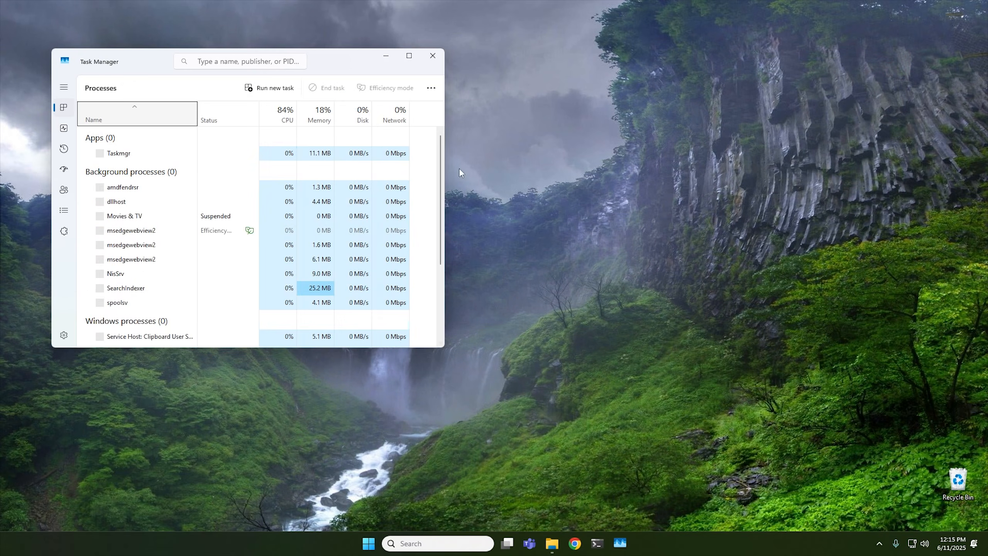
scroll(181, 216, "down", 6)
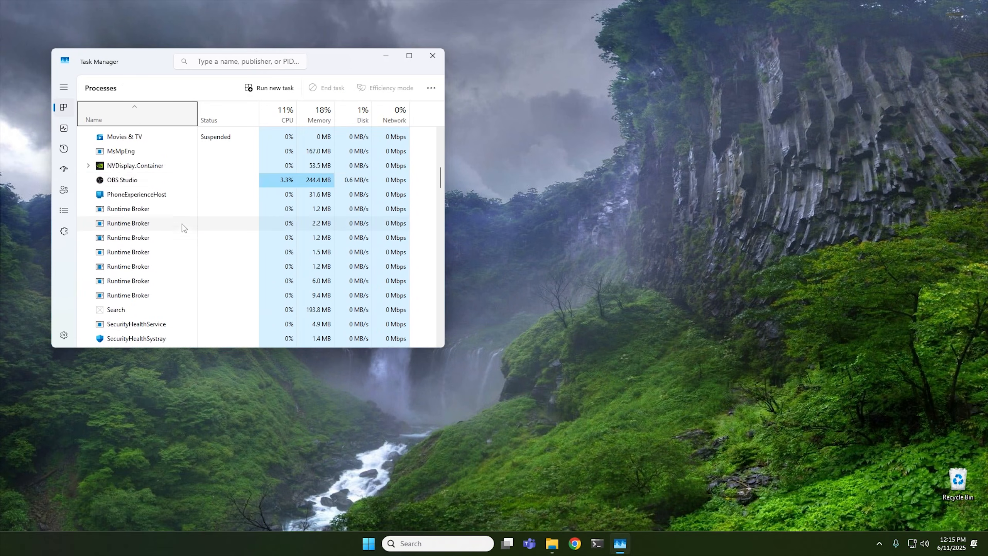
scroll(181, 224, "down", 15)
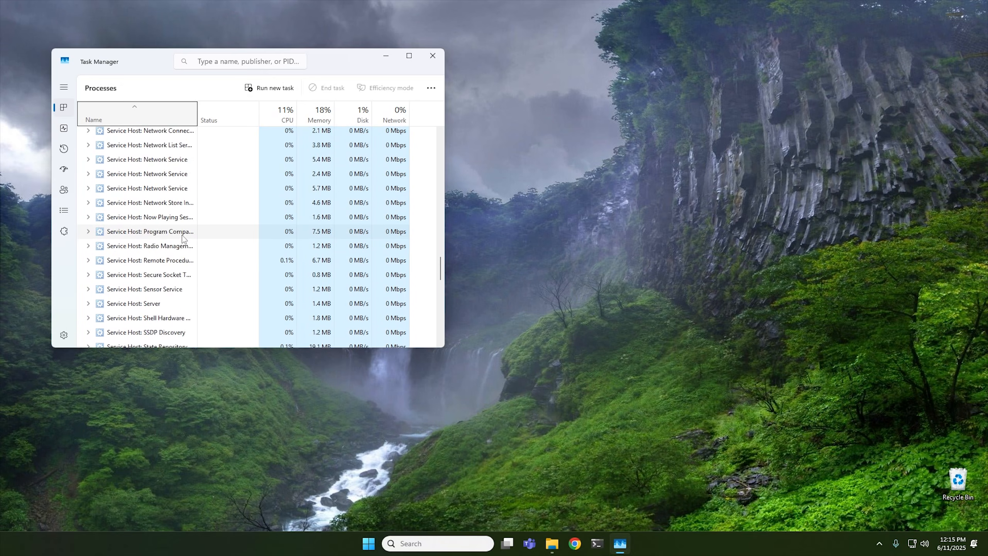
scroll(184, 238, "down", 15)
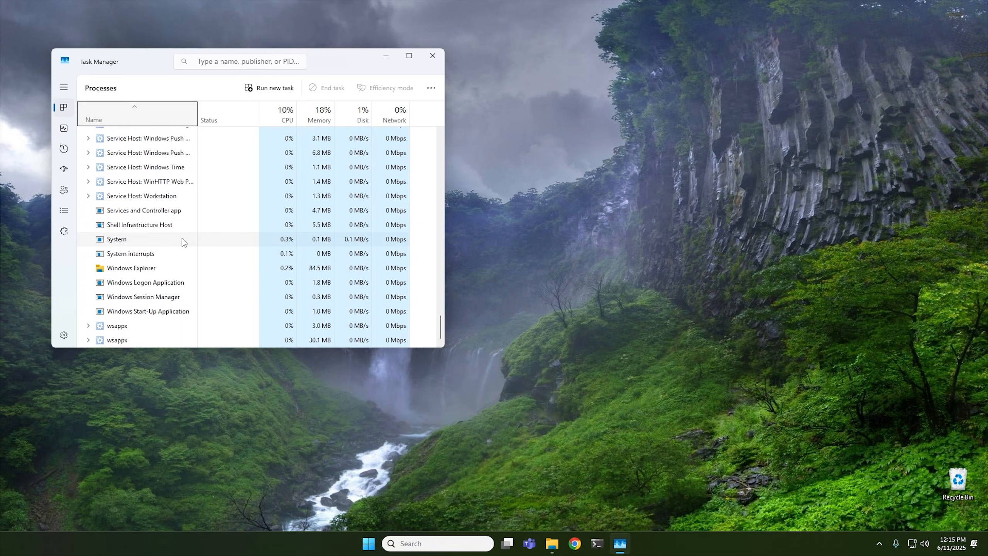
left_click(183, 268)
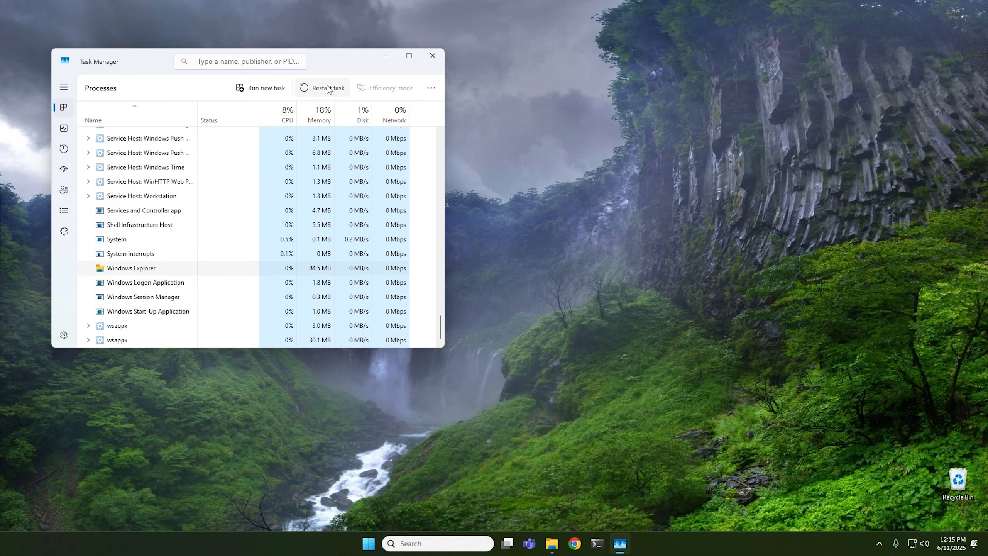
left_click(328, 88)
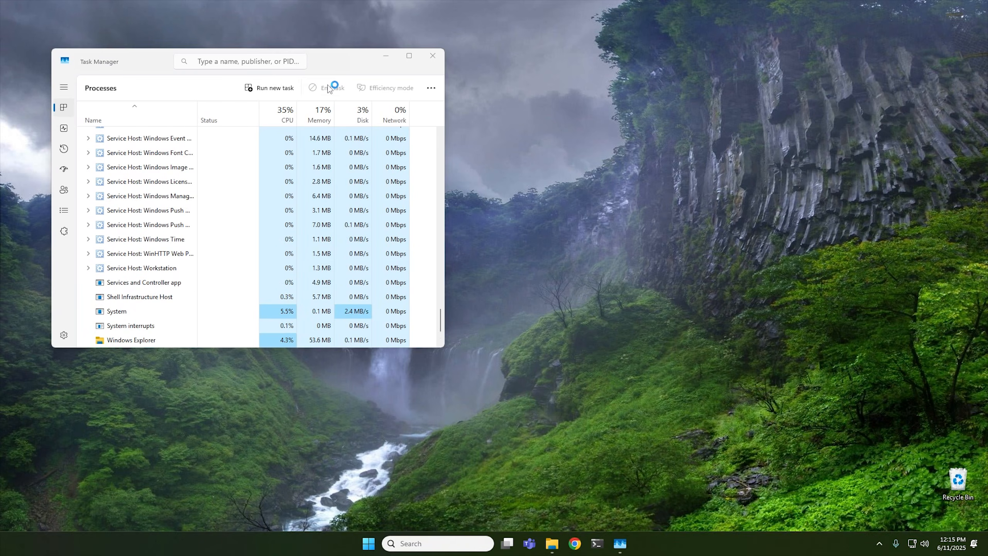
left_click(432, 55)
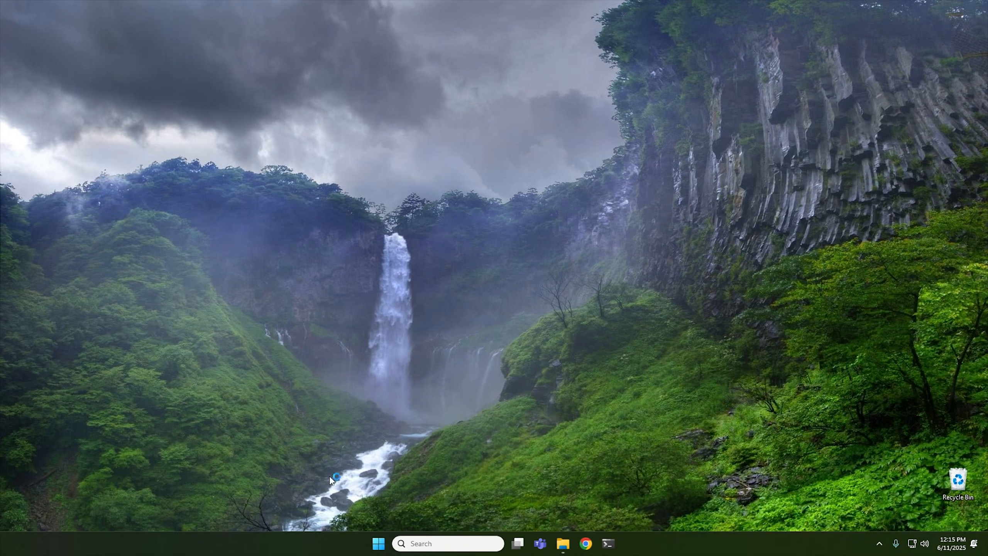
Search the Start menu for cybercpu to check the web results.
left_click(380, 544)
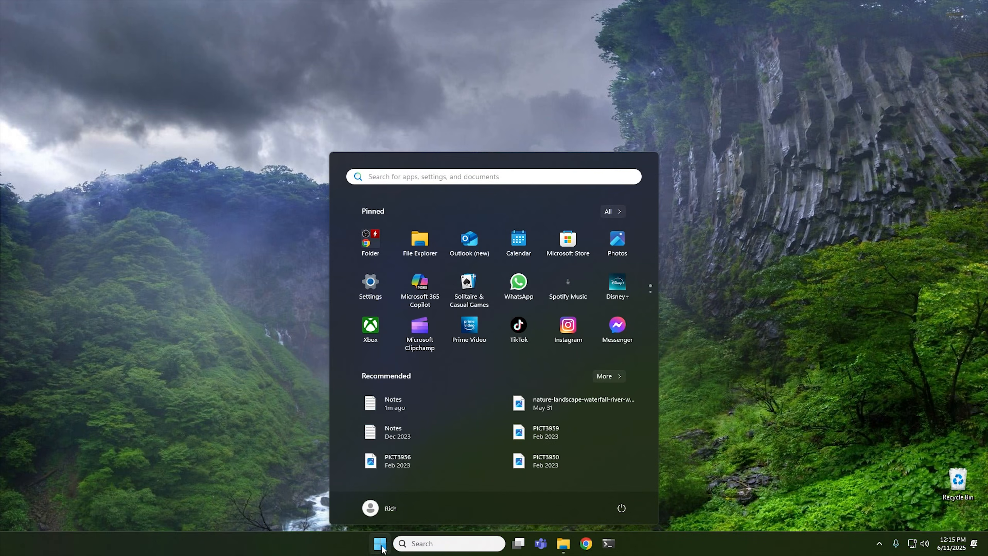
type("cyber")
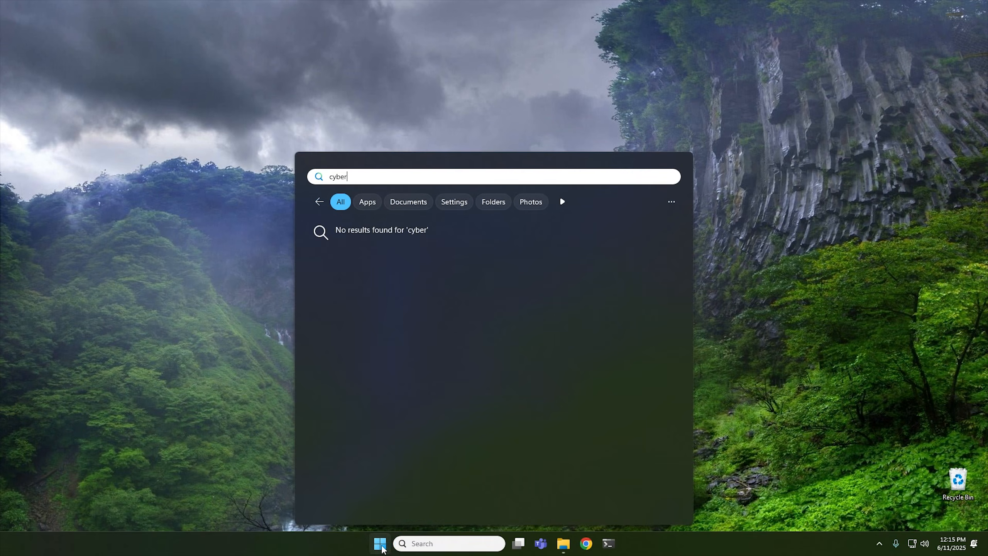
type("cpu")
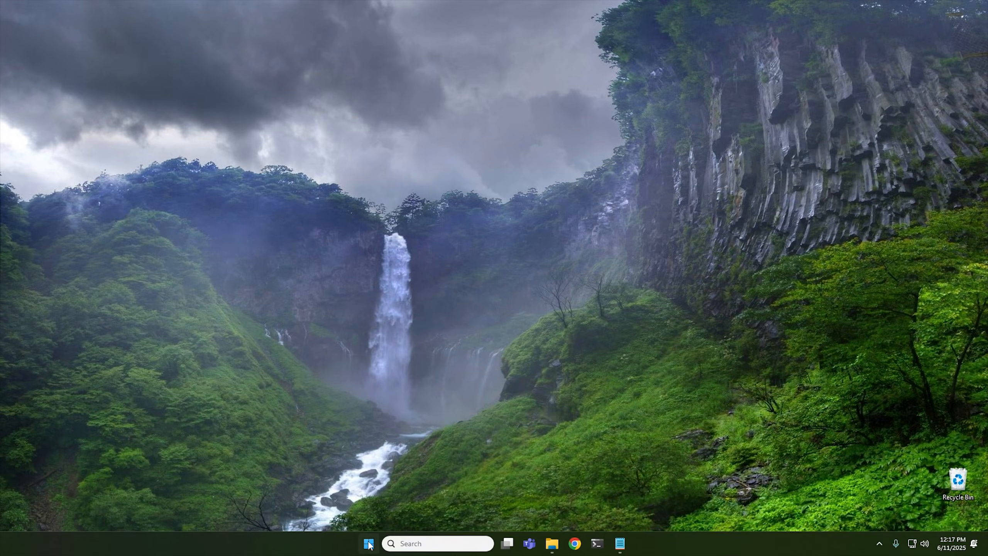
Open Registry Editor from the Start menu search for regedit and allow it to make changes.
left_click(368, 543)
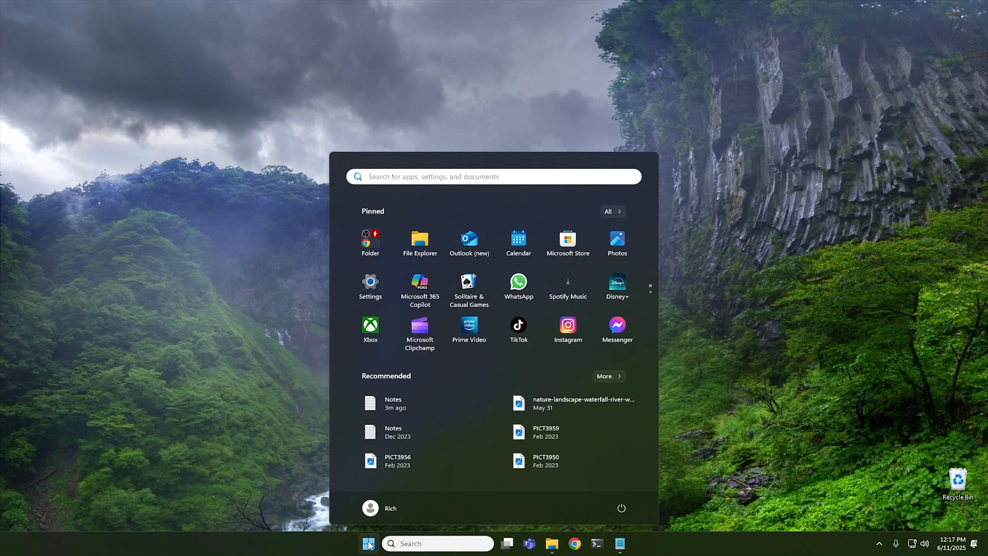
type("regedit")
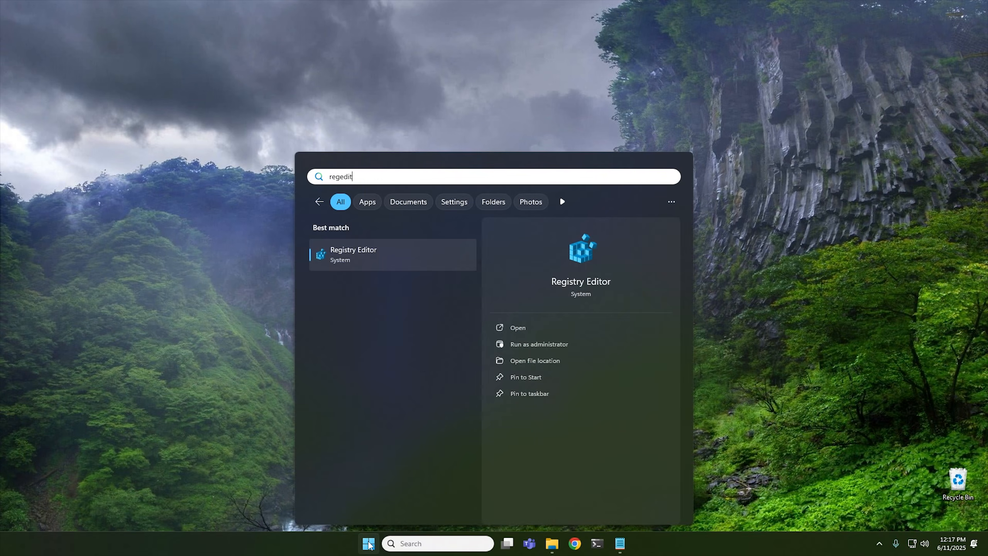
key("Return")
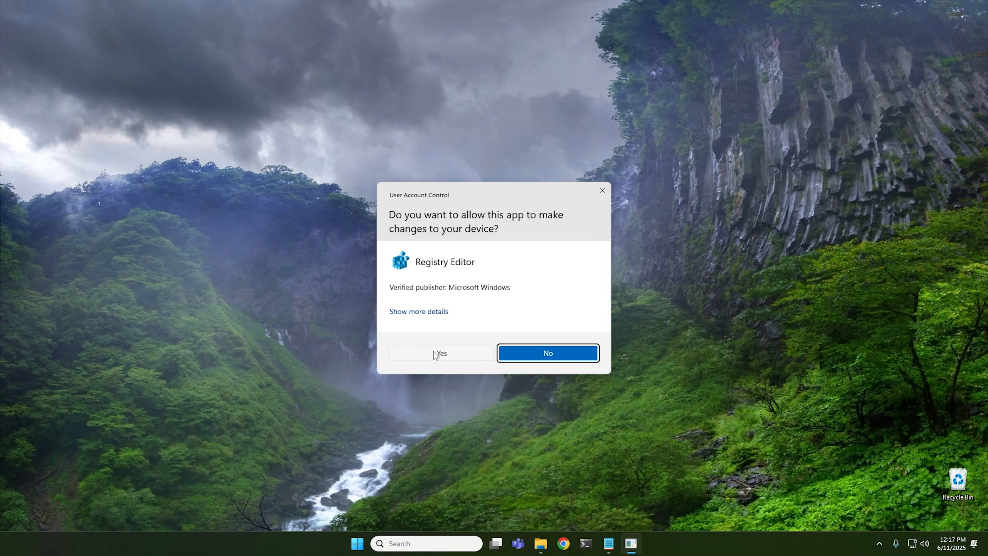
left_click(433, 353)
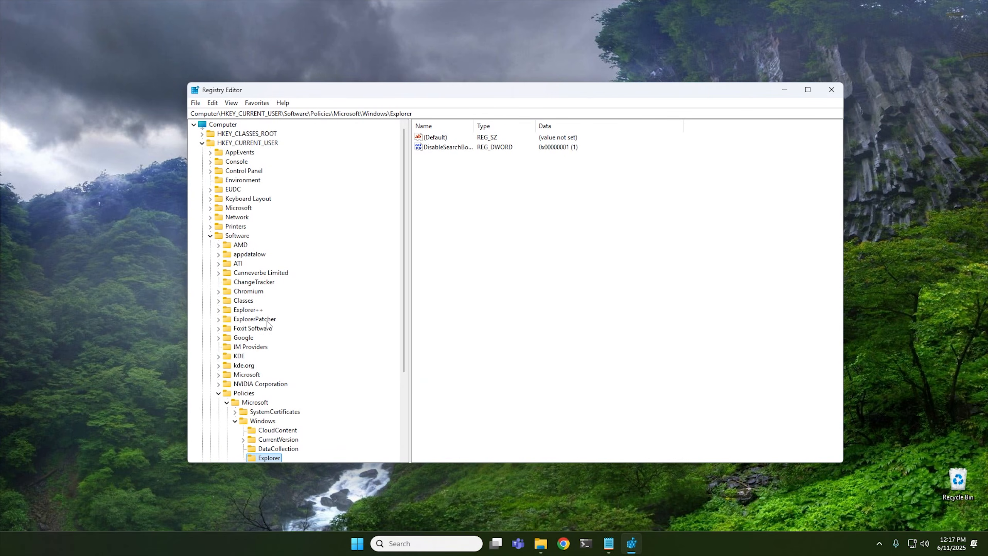
Create a new key named WindowsAI under HKEY_LOCAL_MACHINE\SOFTWARE\Policies\Microsoft\Windows.
left_click(210, 236)
left_click(202, 143)
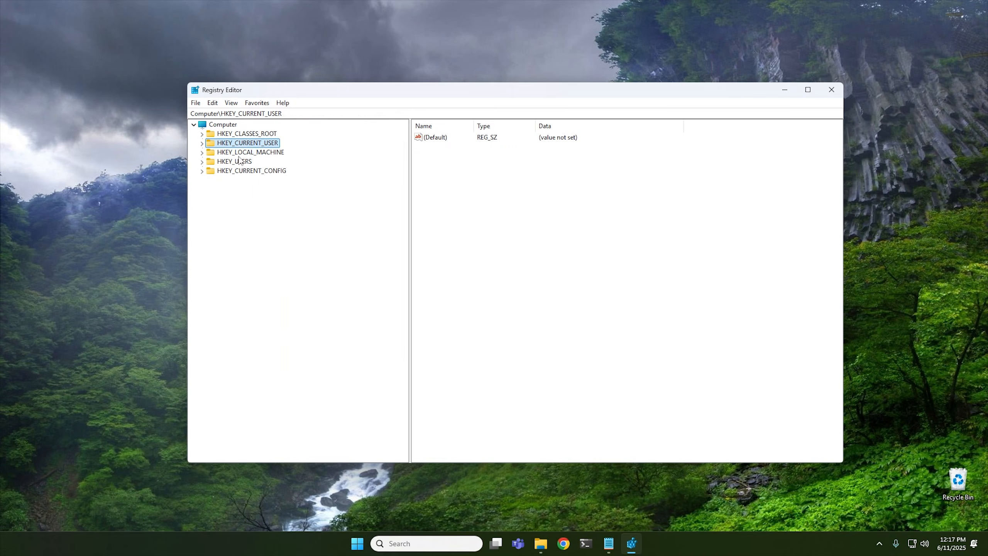
double_click(252, 153)
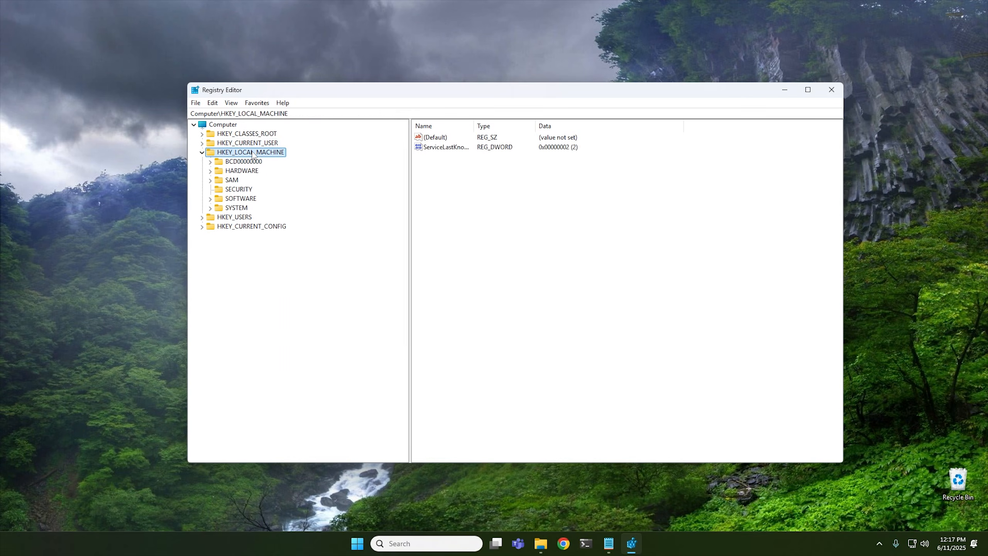
double_click(242, 199)
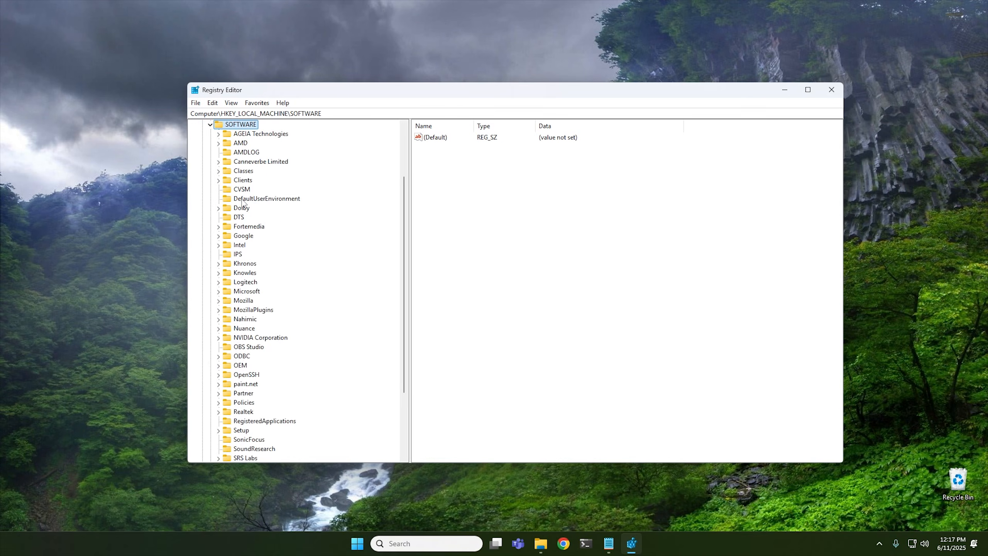
scroll(302, 307, "down", 2)
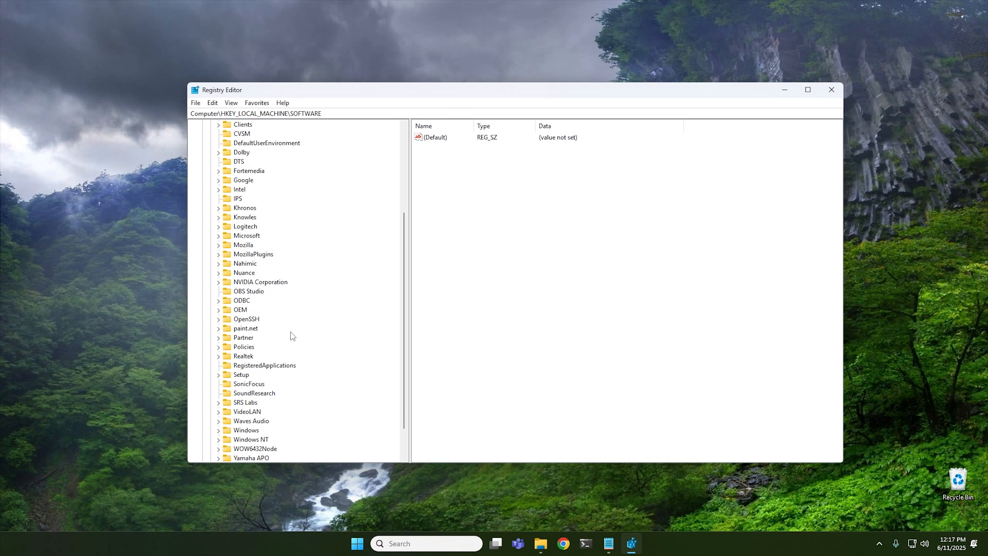
double_click(242, 347)
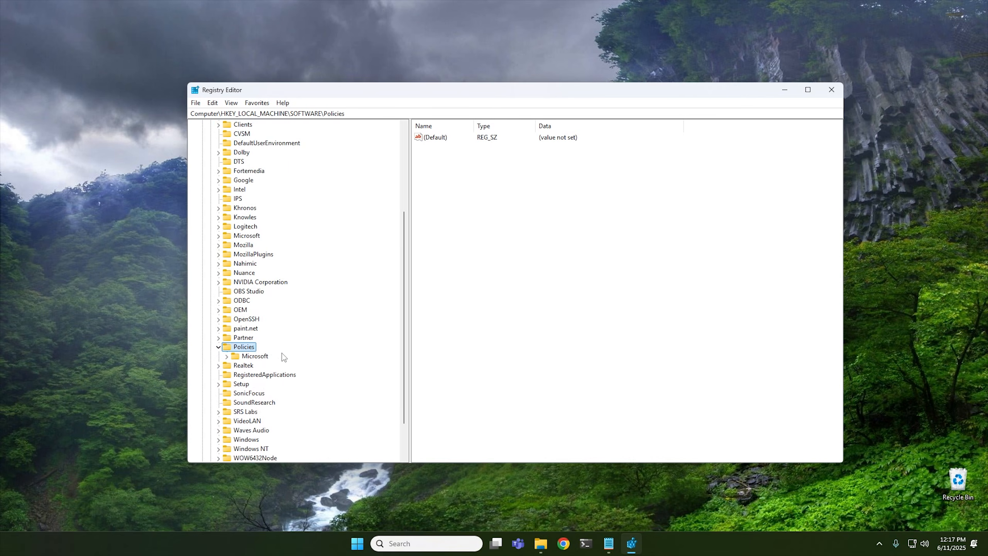
double_click(255, 356)
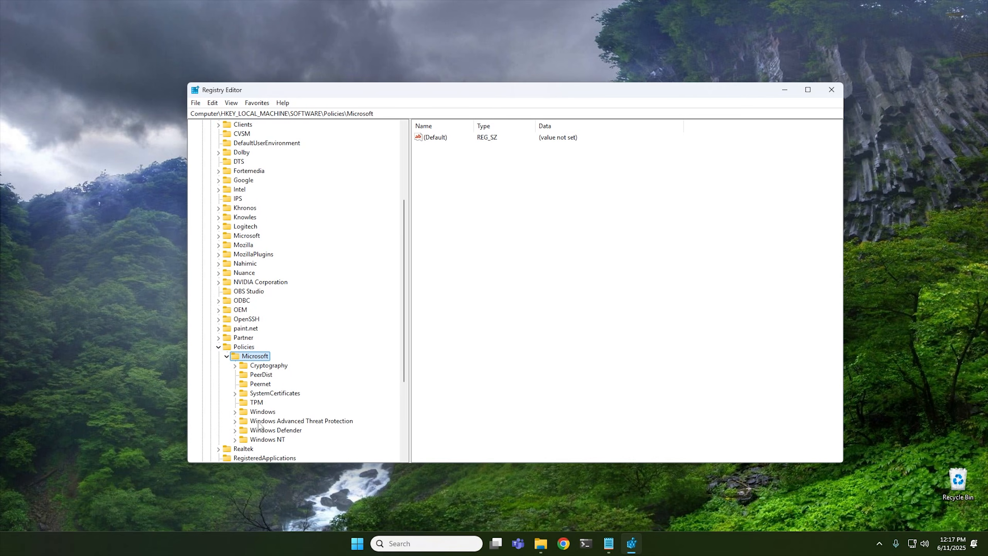
double_click(267, 412)
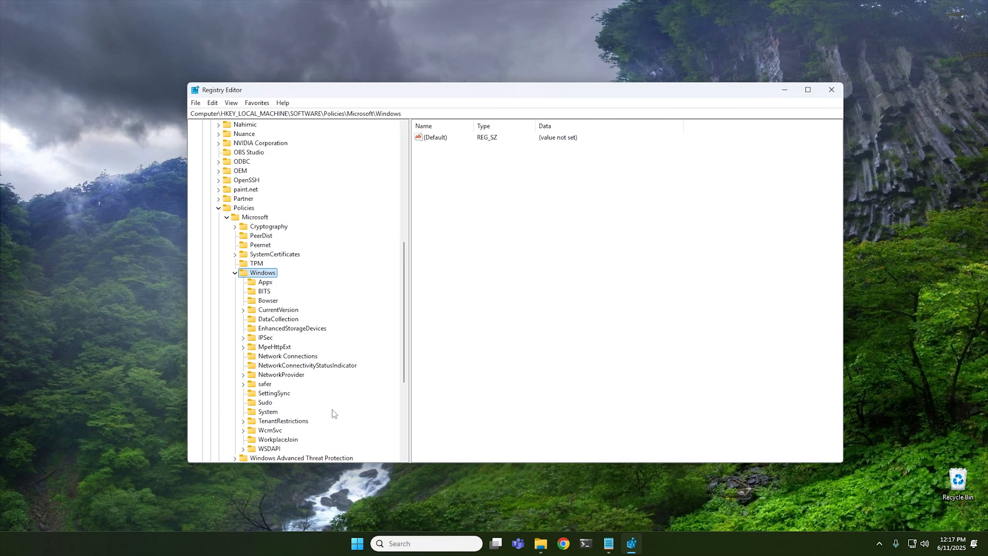
scroll(303, 355, "down", 1)
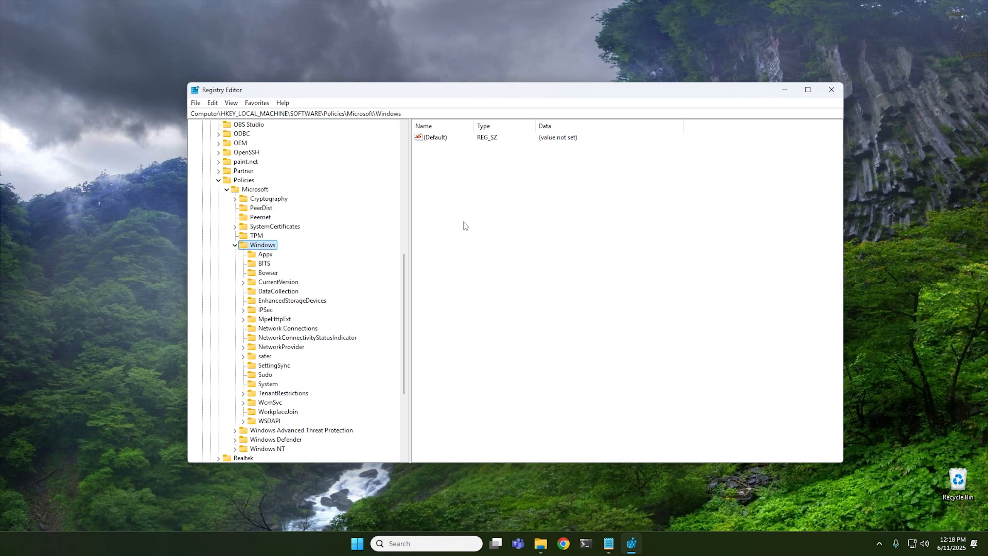
right_click(260, 245)
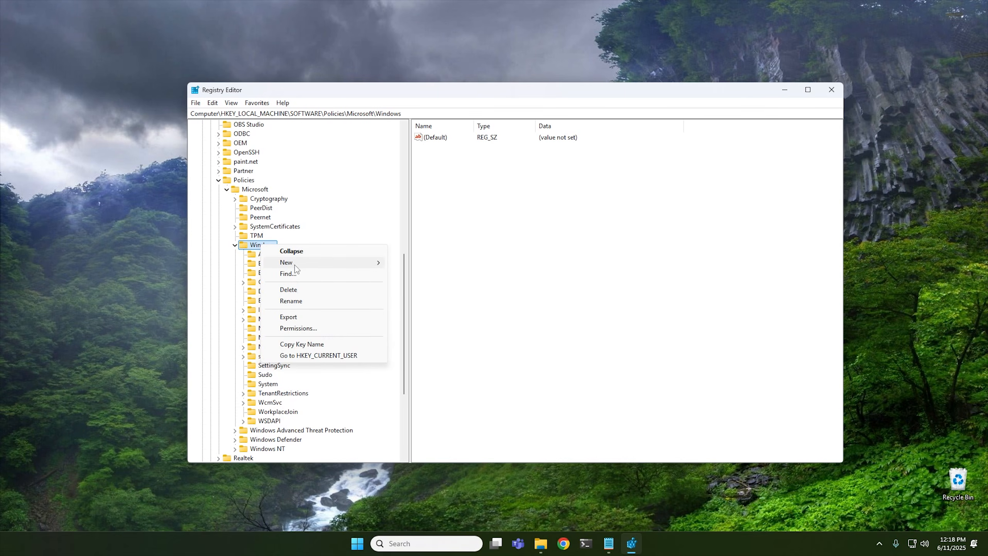
mouse_move(295, 265)
left_click(404, 268)
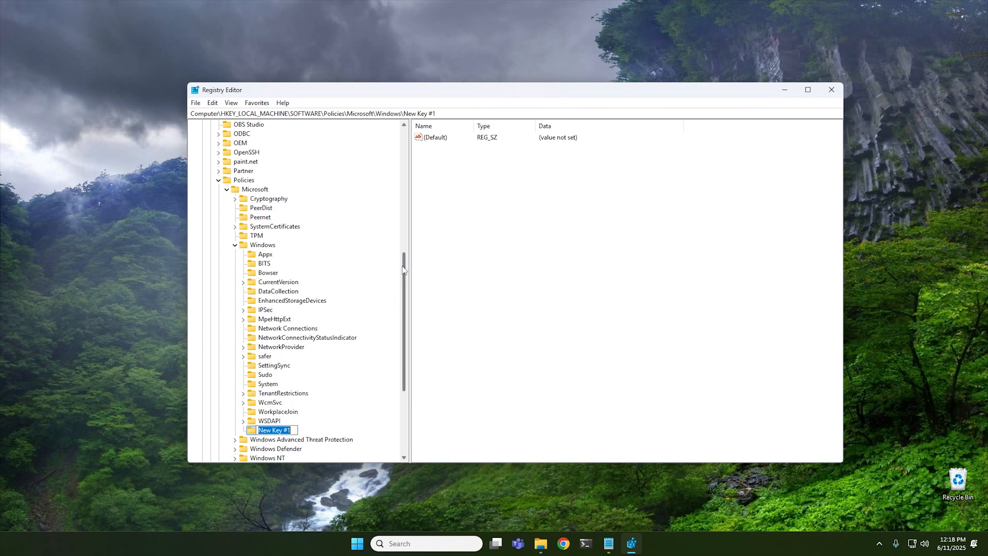
type("Window")
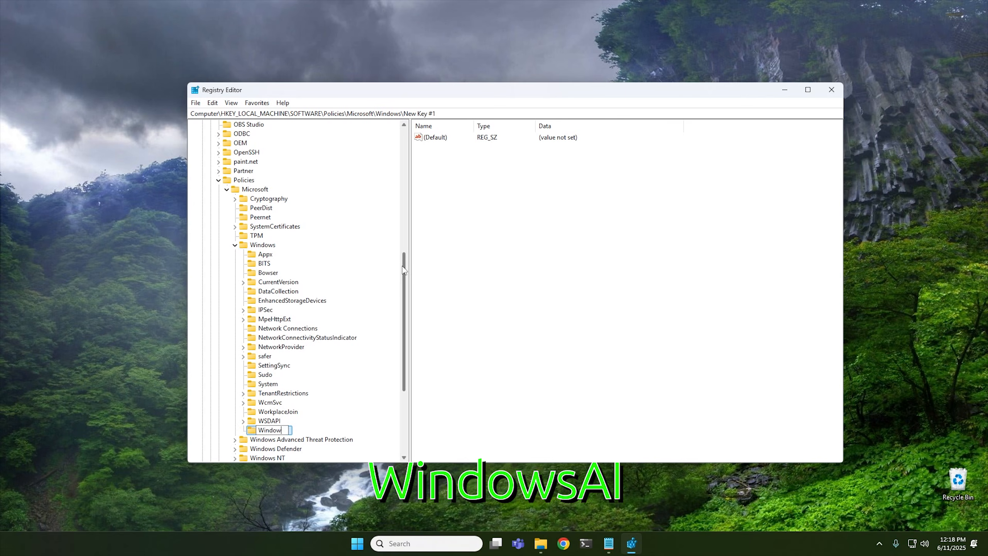
type("sAI")
key("Return")
Add a DWORD (32-bit) value named DisableAIDataAnalysis in the WindowsAI key and set its data to 1.
left_click(487, 198)
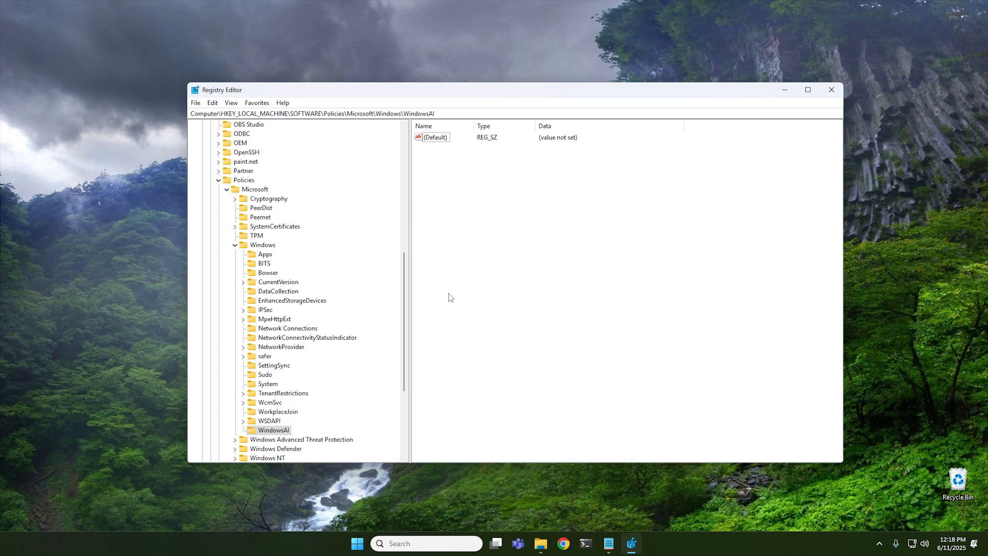
right_click(449, 217)
mouse_move(474, 222)
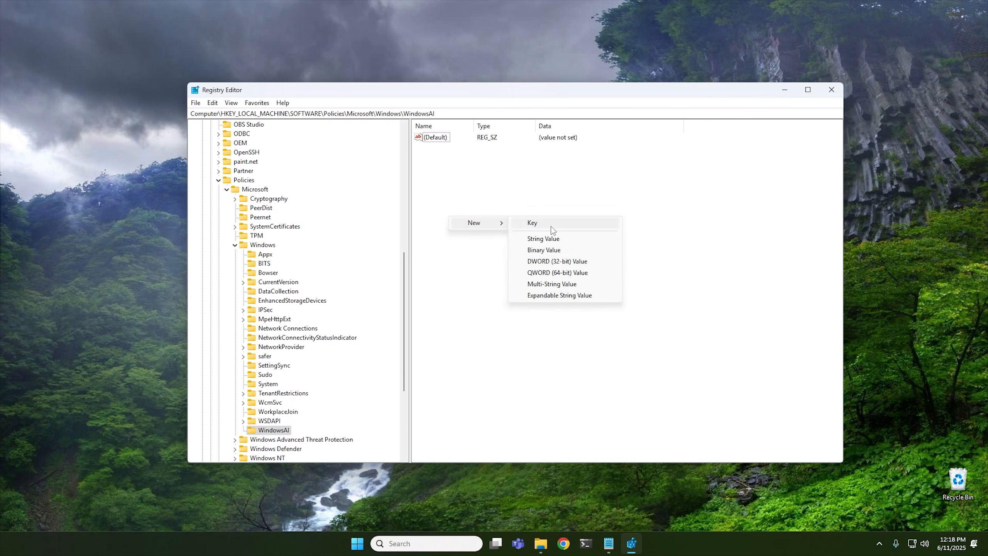
left_click(558, 261)
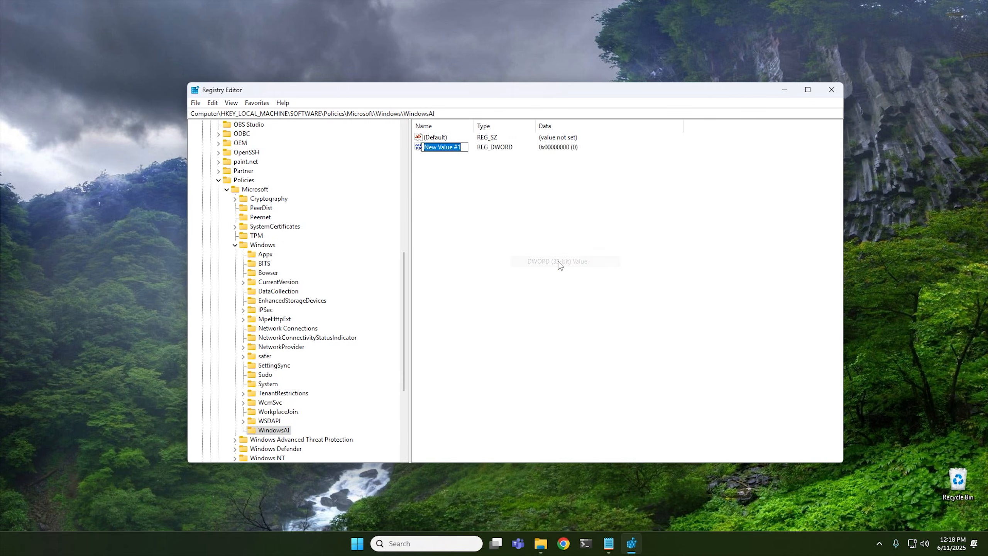
right_click(448, 148)
left_click(479, 191)
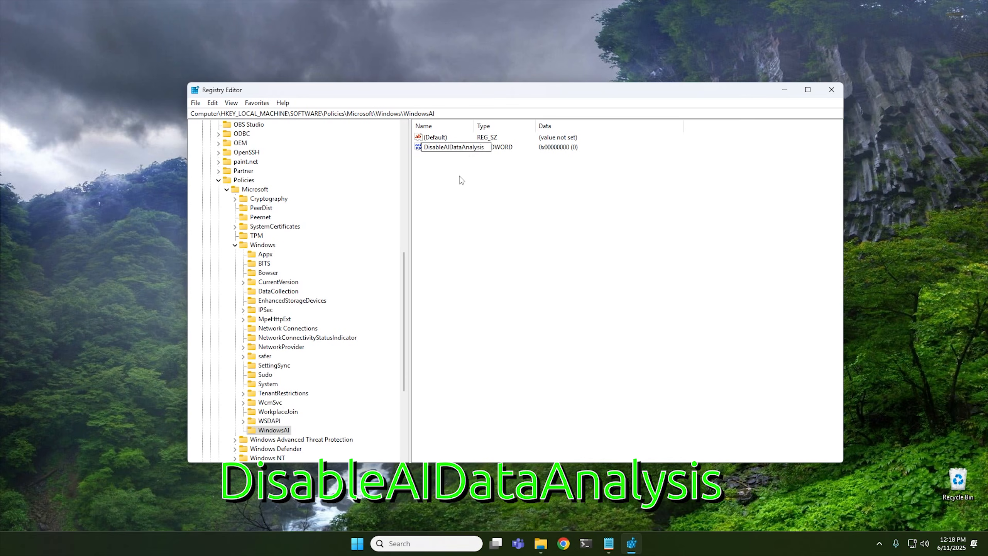
key("Return")
double_click(453, 150)
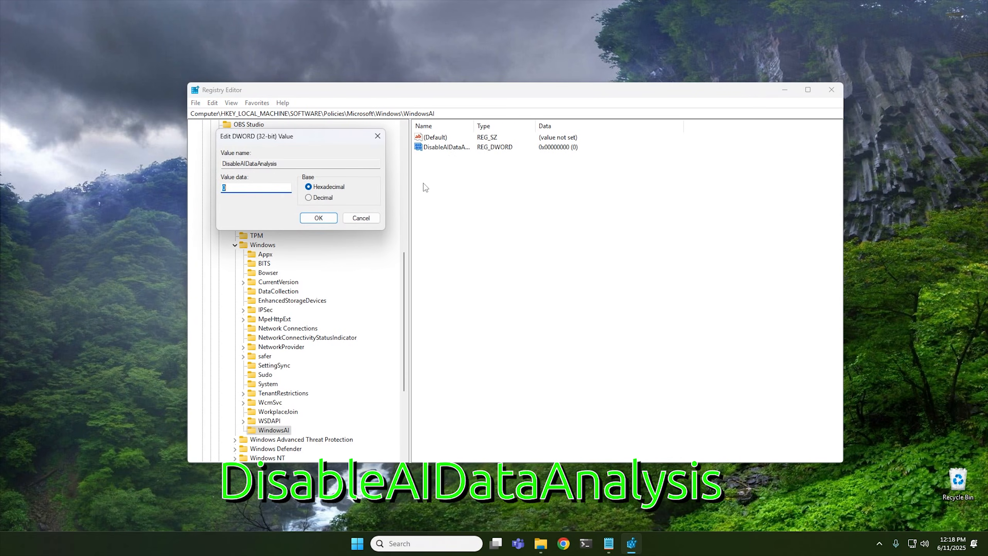
left_click(319, 219)
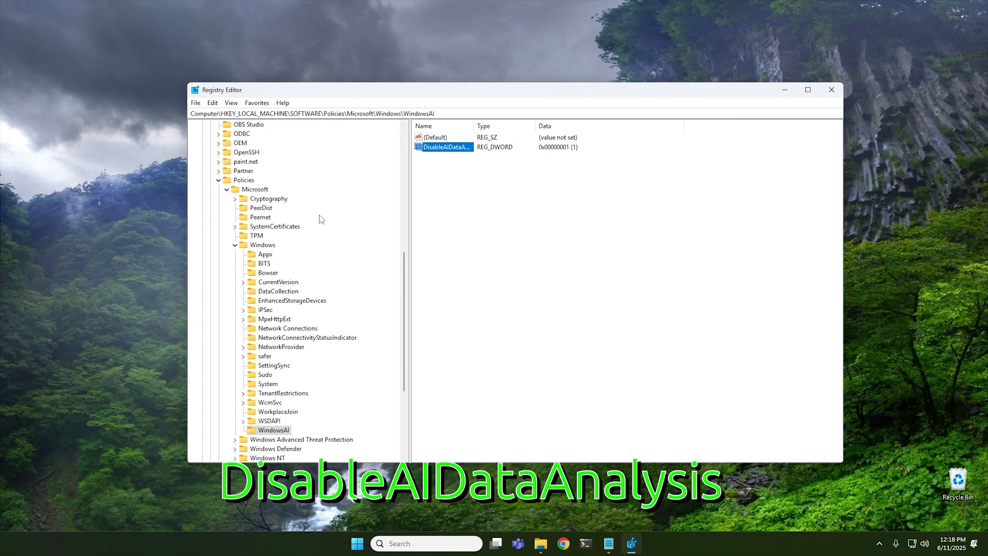
Add a second DWORD (32-bit) value named AllowRecallEnablement left at 0, then close Registry Editor.
right_click(456, 181)
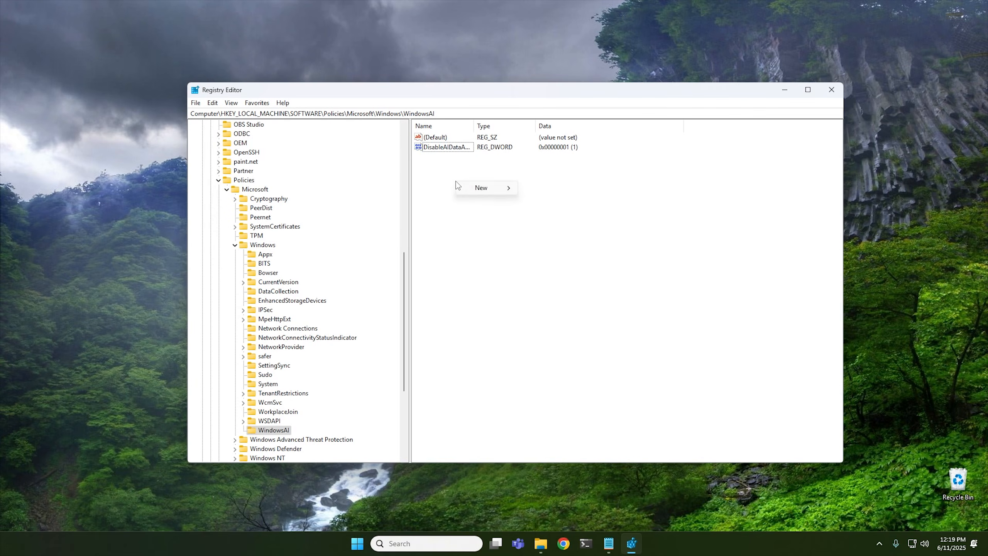
mouse_move(474, 193)
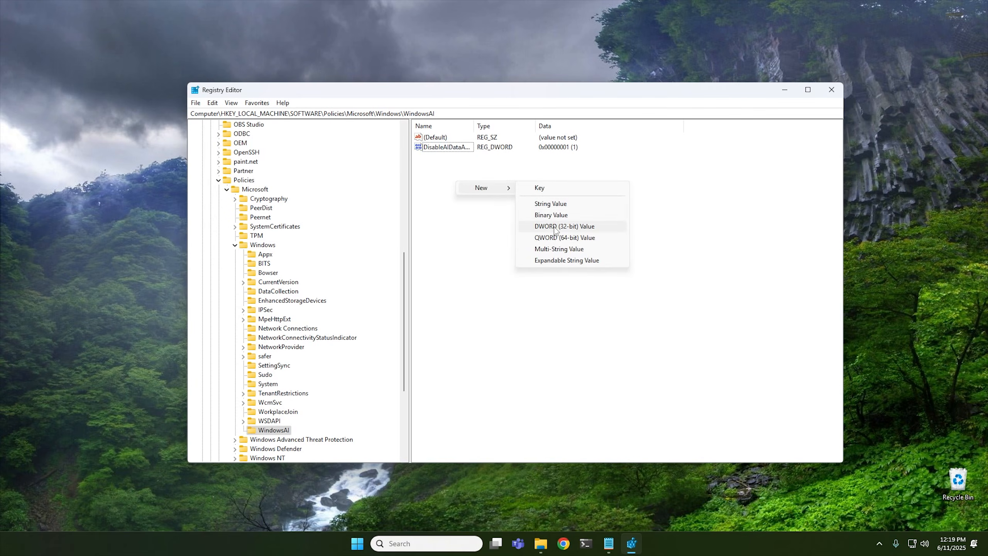
left_click(540, 227)
right_click(439, 159)
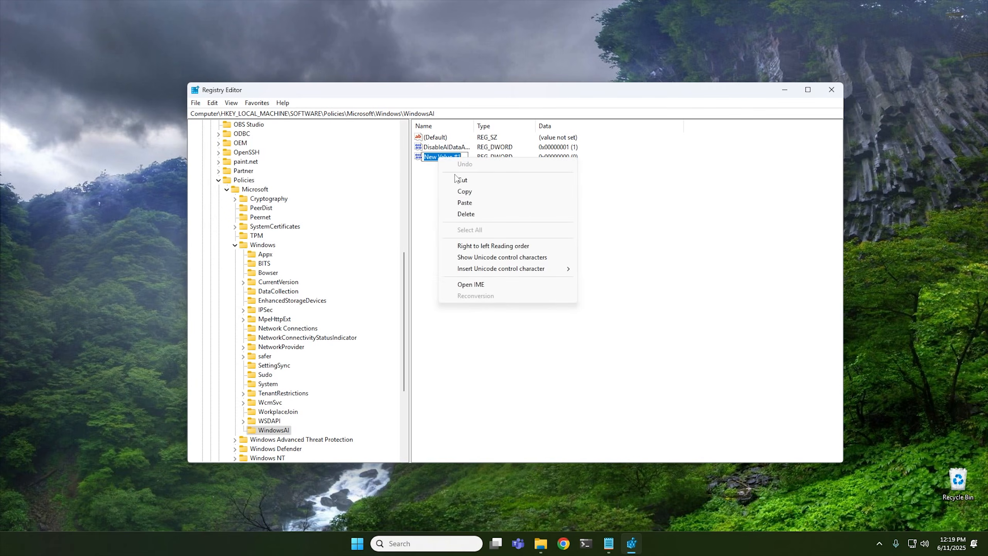
left_click(471, 205)
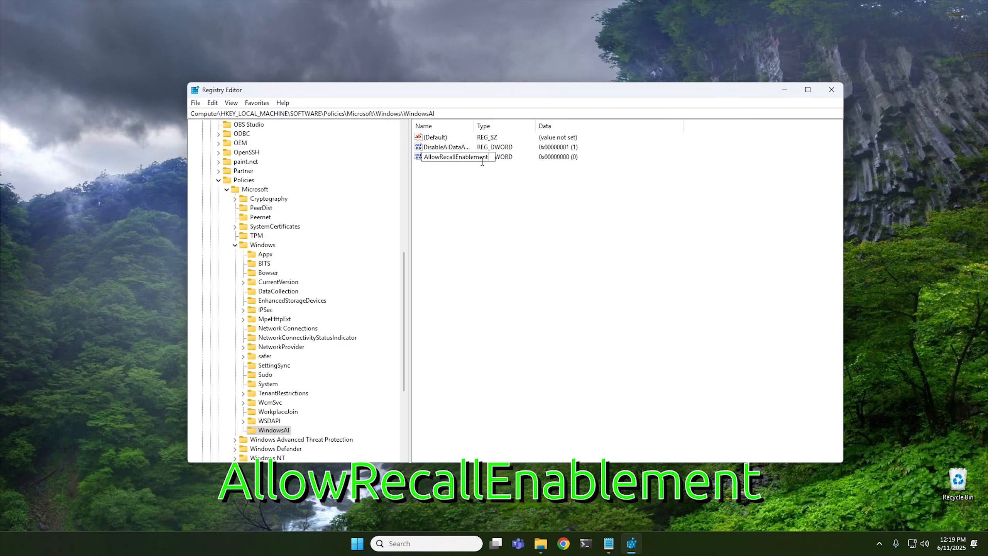
key("Return")
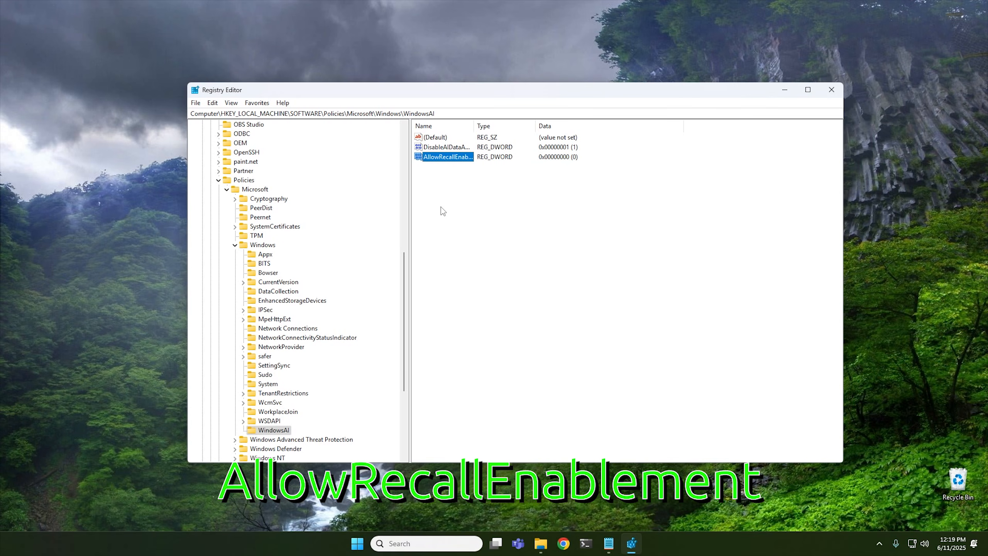
left_click(831, 89)
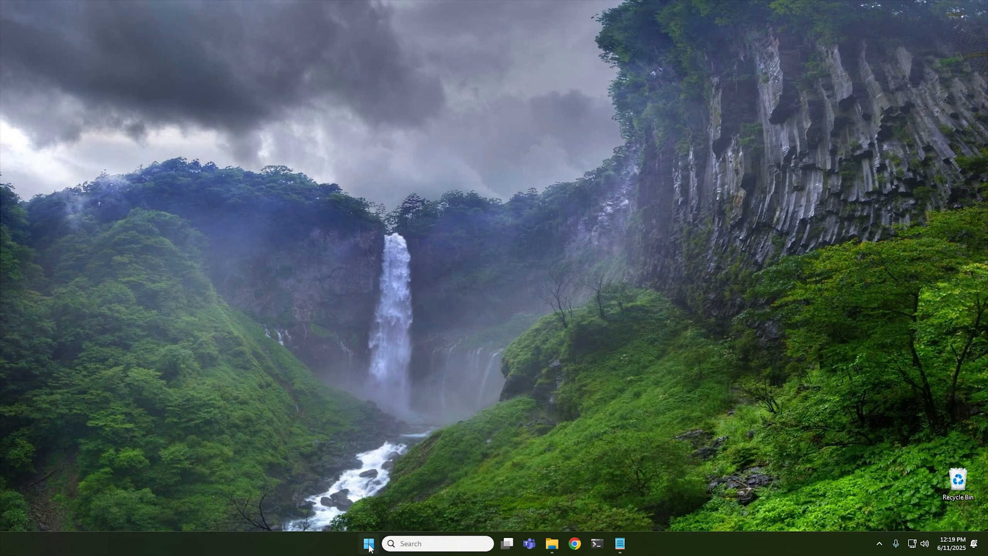
Open Control Panel from Start search and go to Uninstall a program, then Turn Windows features on or off.
left_click(370, 547)
type("con")
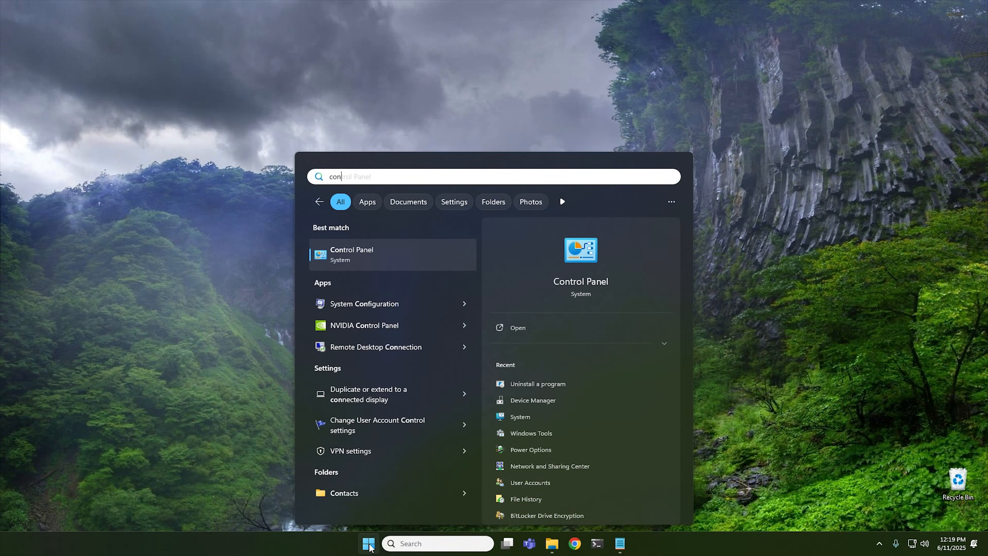
left_click(361, 253)
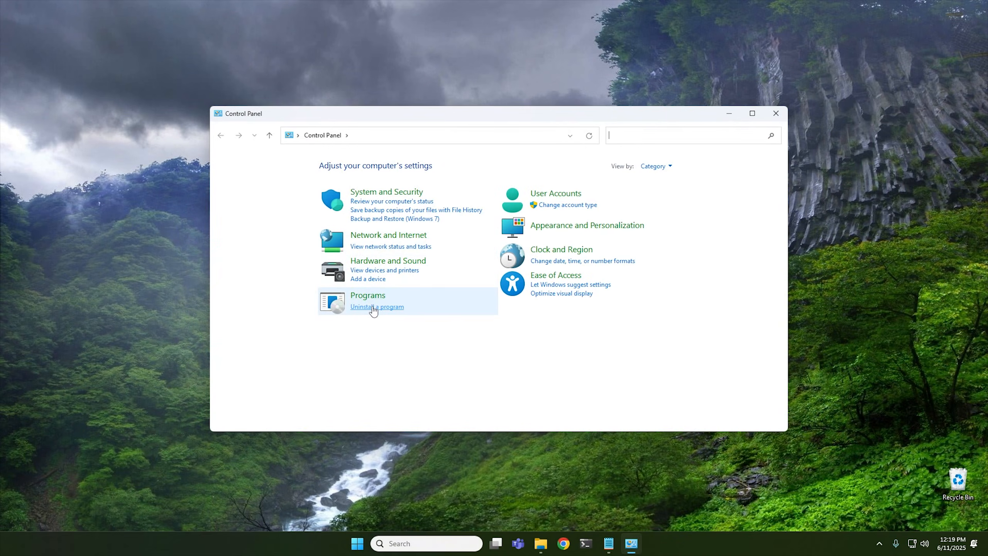
left_click(370, 307)
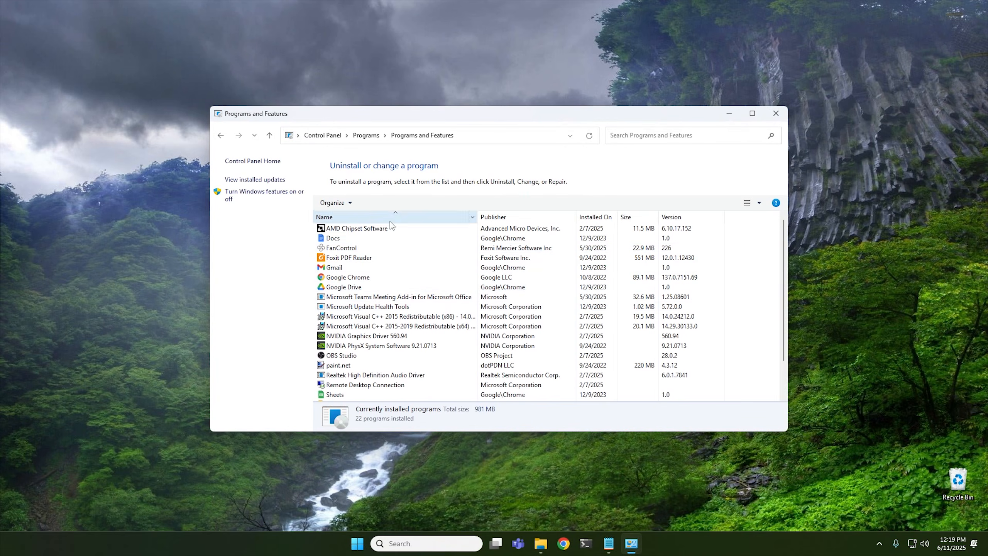
left_click(260, 196)
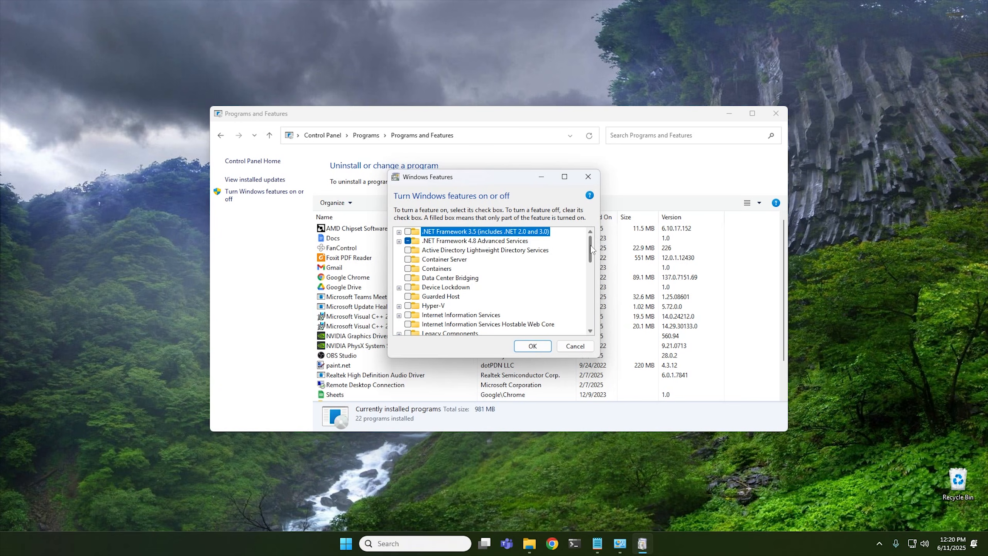
Turn on Windows Sandbox in the Windows Features list and confirm.
mouse_move(591, 249)
left_mouse_down()
mouse_move(594, 328)
mouse_move(588, 248)
left_mouse_up()
left_click_drag(590, 245, 595, 284)
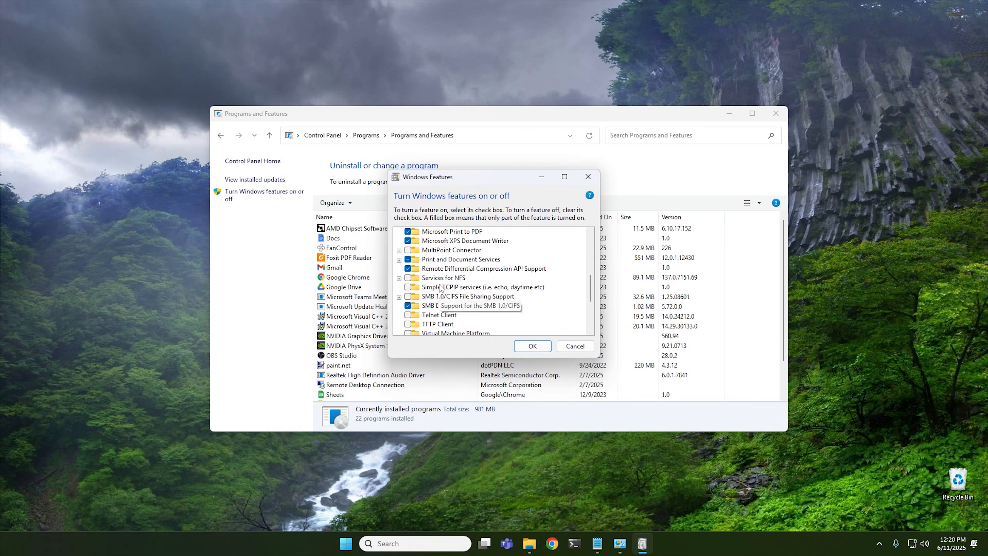
left_click_drag(591, 287, 594, 312)
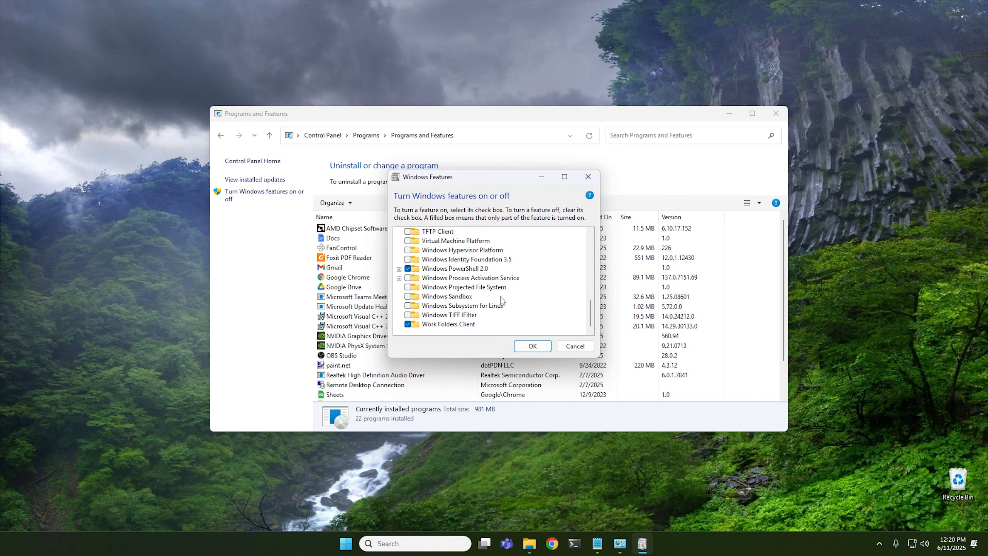
left_click(455, 298)
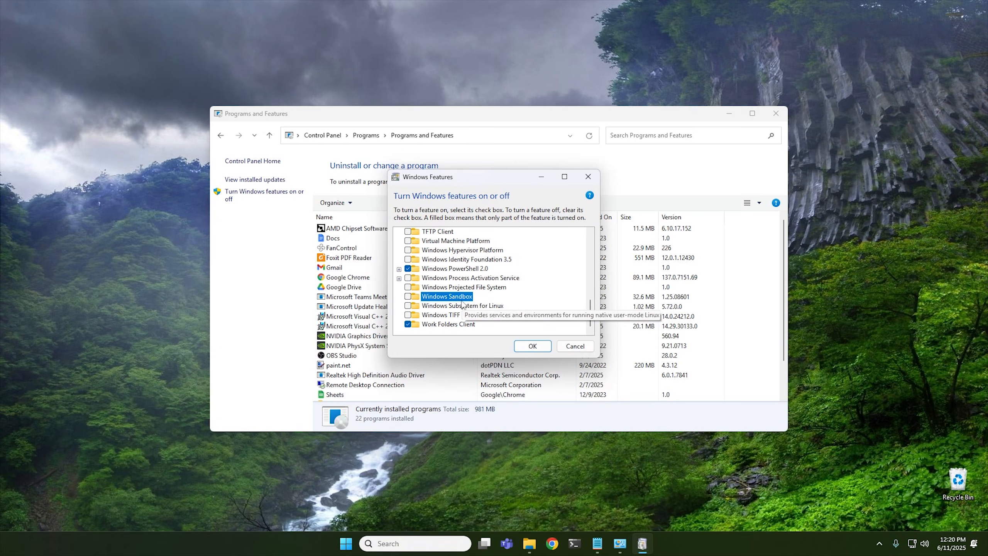
left_click(407, 296)
left_click(531, 346)
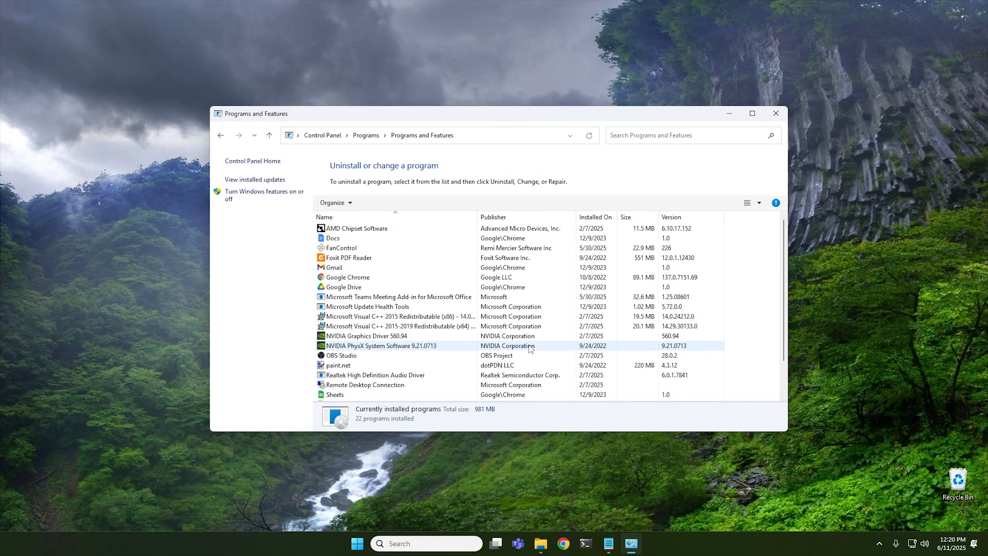
Close Programs and Features, open Paint from Start search and examine its Copilot menu, then close Paint.
left_click(779, 113)
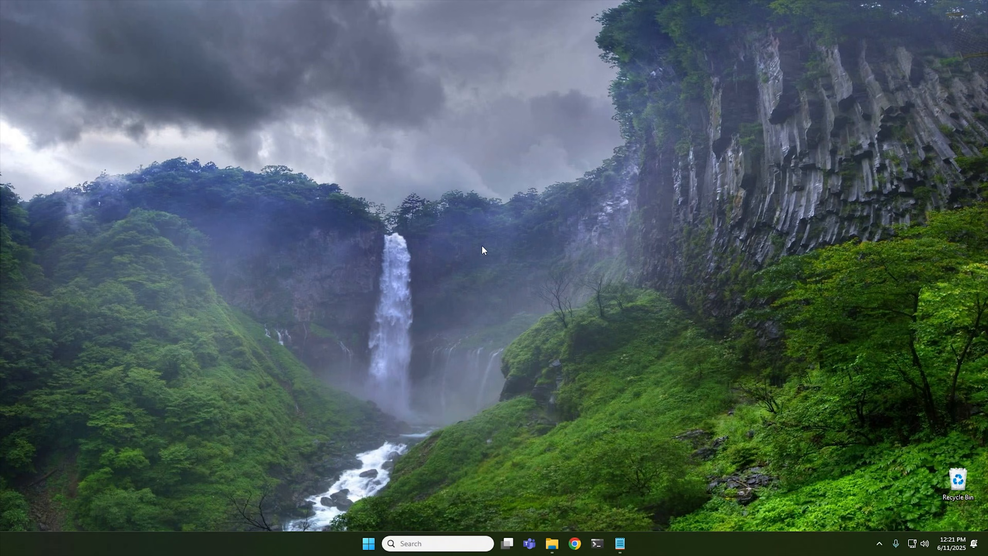
left_click(368, 544)
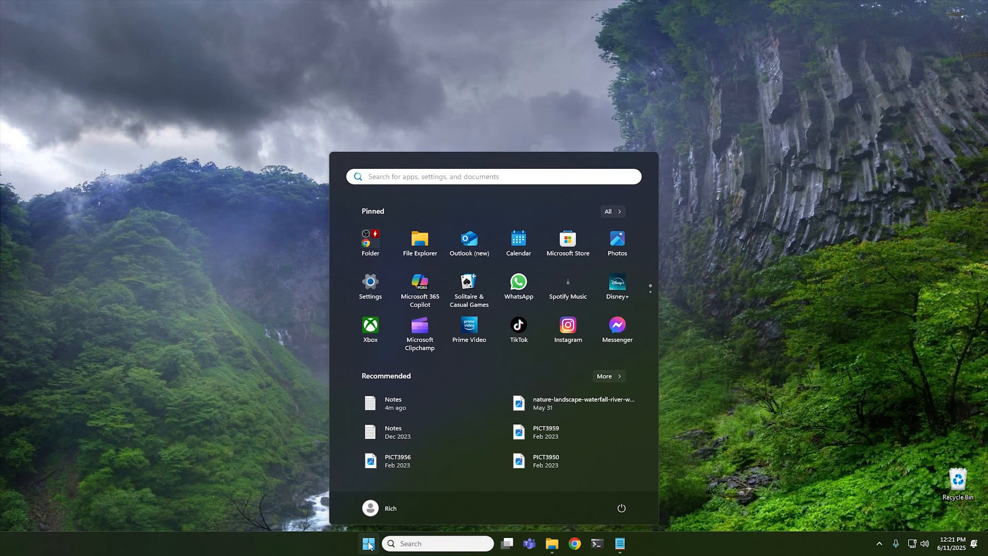
type("pain")
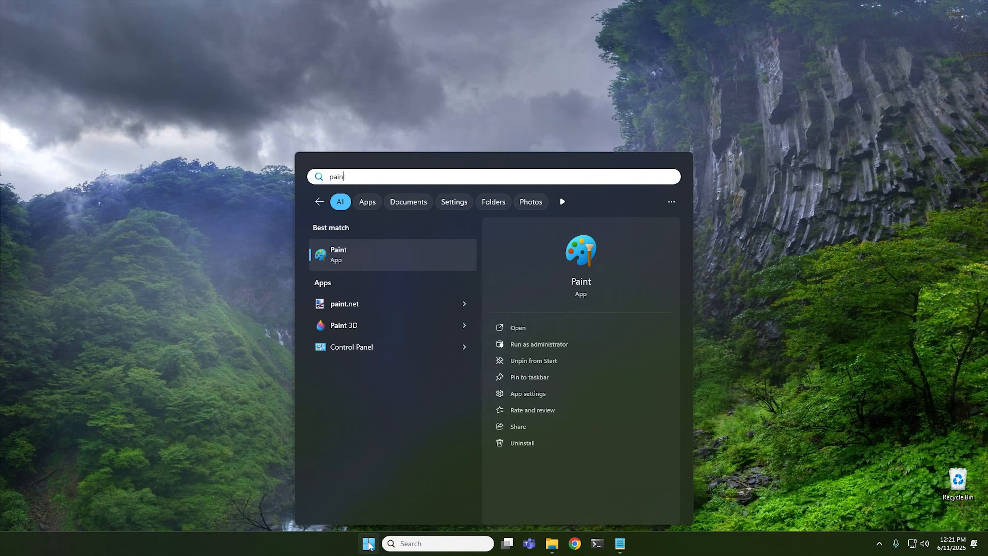
left_click(428, 261)
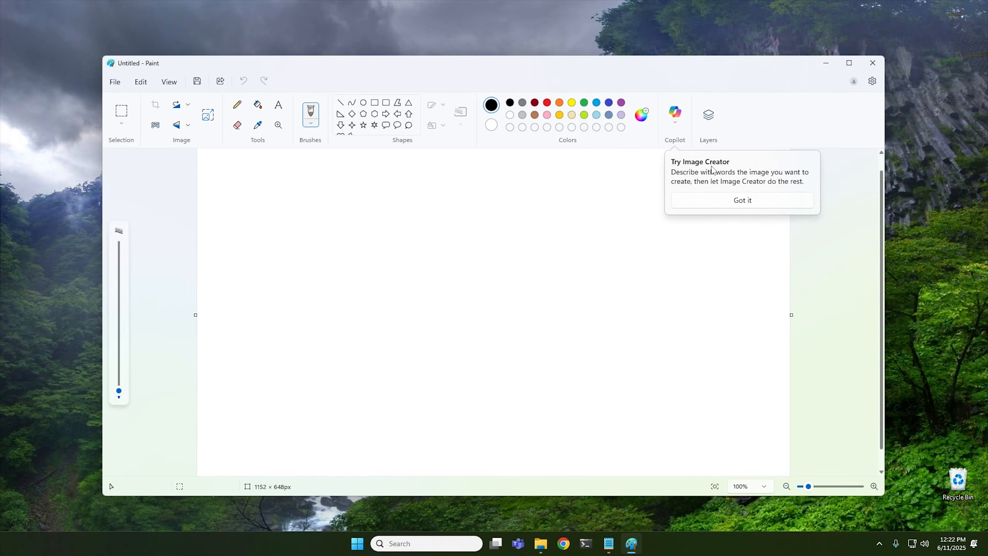
left_click(738, 205)
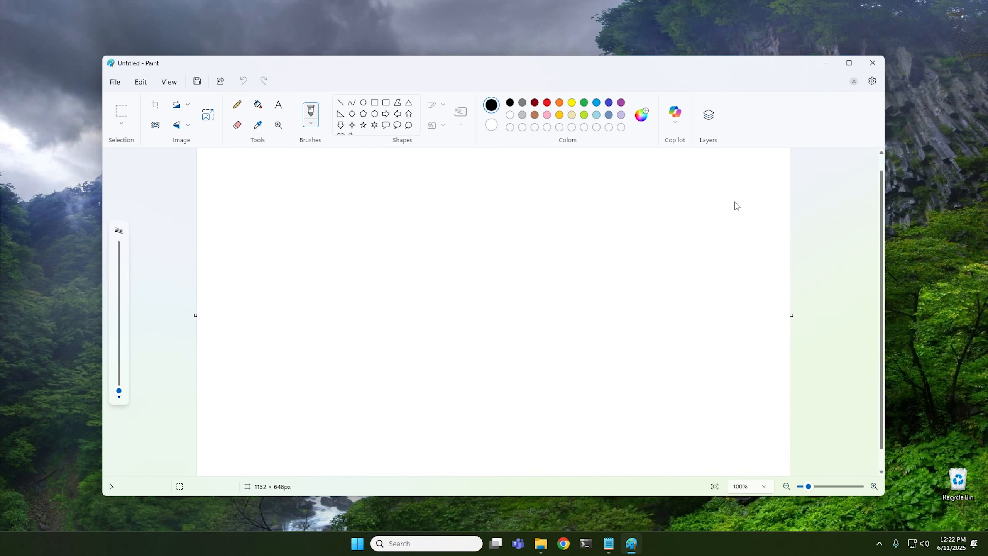
left_click(677, 119)
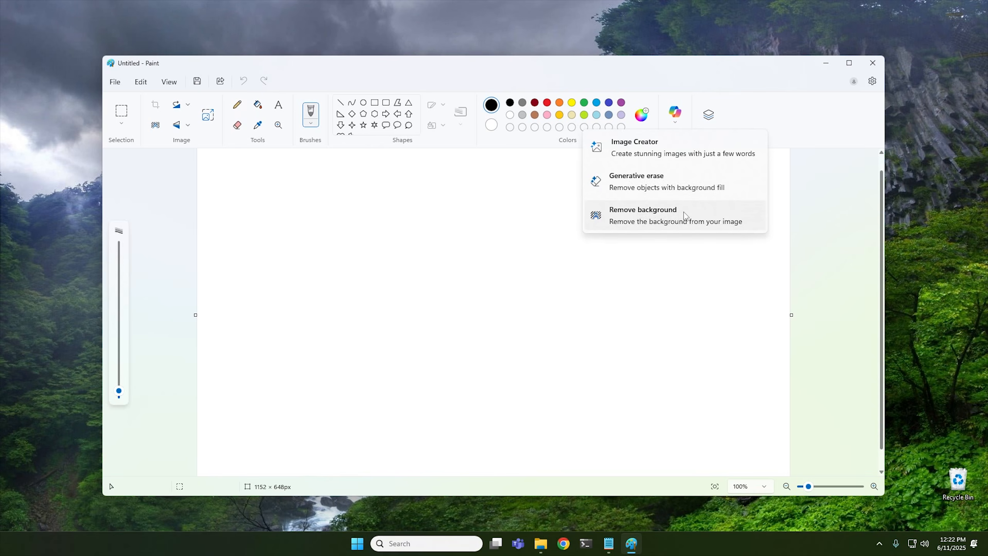
left_click(526, 213)
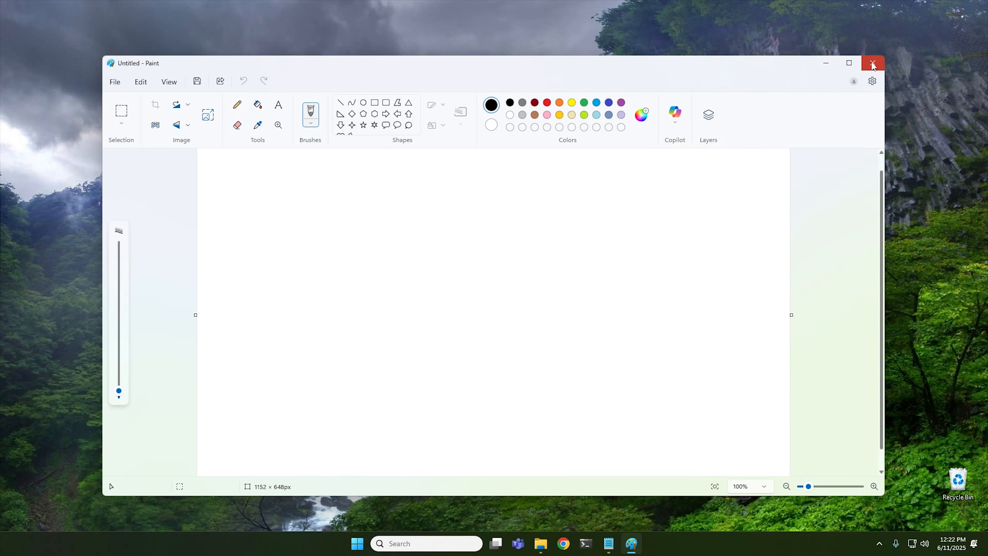
left_click(872, 63)
Open Registry Editor from Start search and navigate to HKEY_LOCAL_MACHINE\SOFTWARE\Microsoft\Windows\CurrentVersion\Policies.
left_click(368, 545)
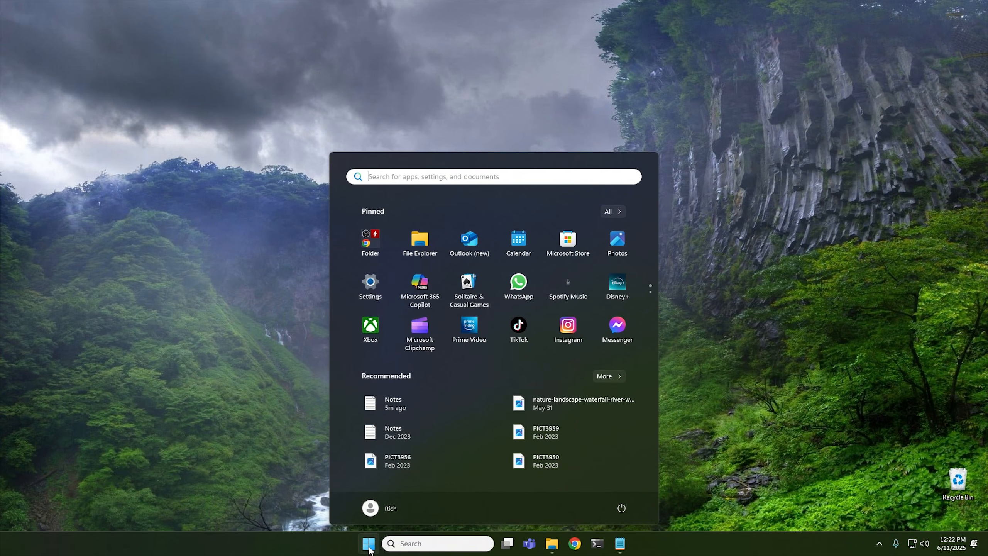
type("reg")
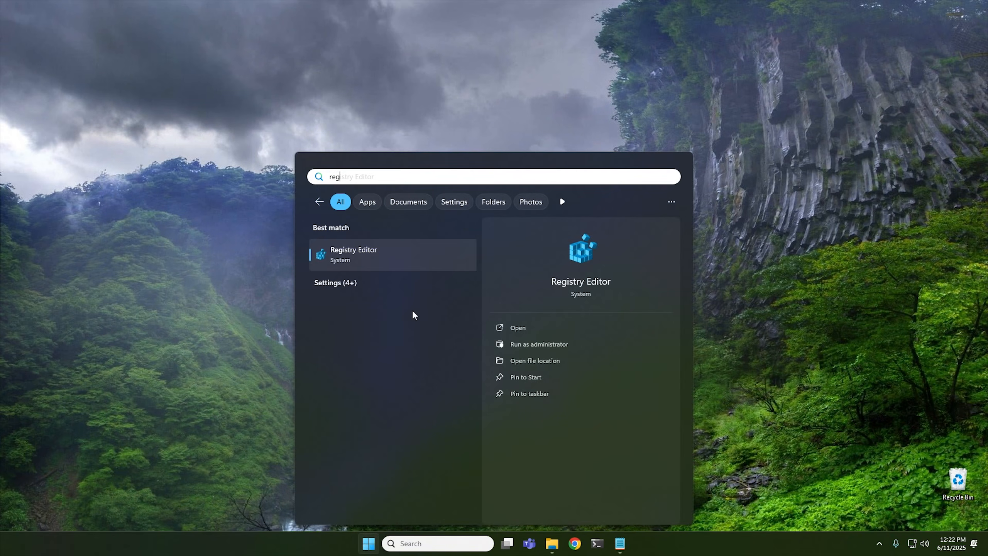
left_click(379, 260)
left_click(428, 352)
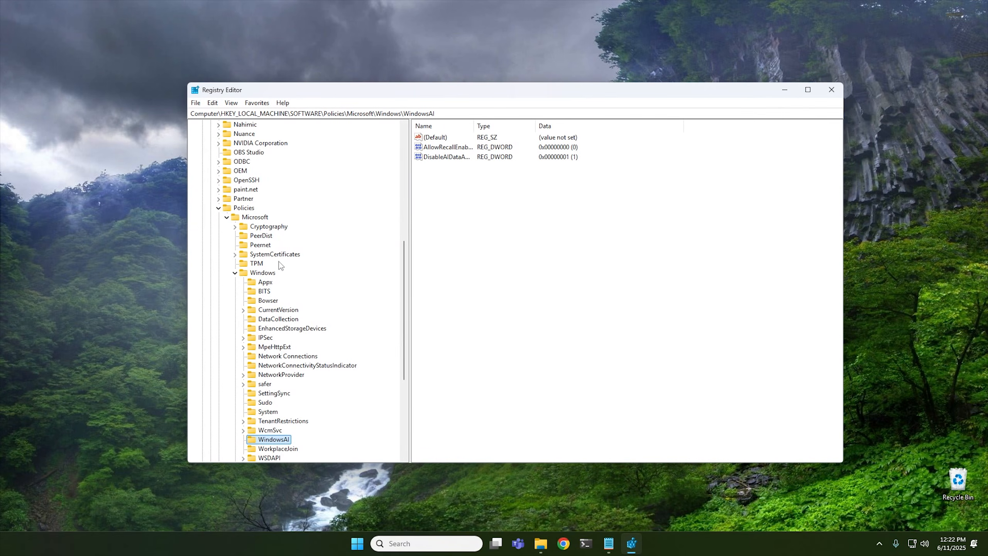
left_click(235, 273)
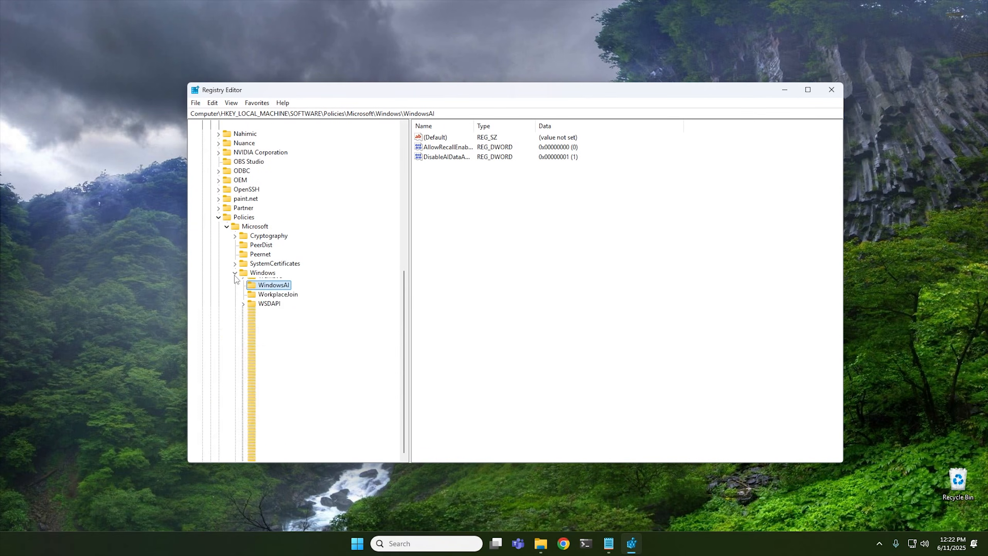
left_click(253, 227)
left_click(219, 217)
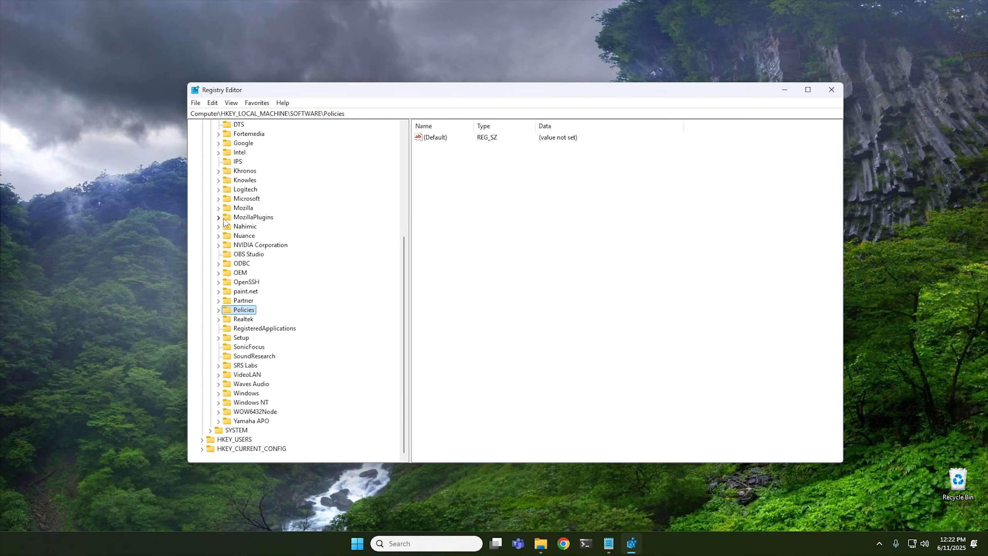
scroll(233, 220, "up", 6)
left_click(243, 152)
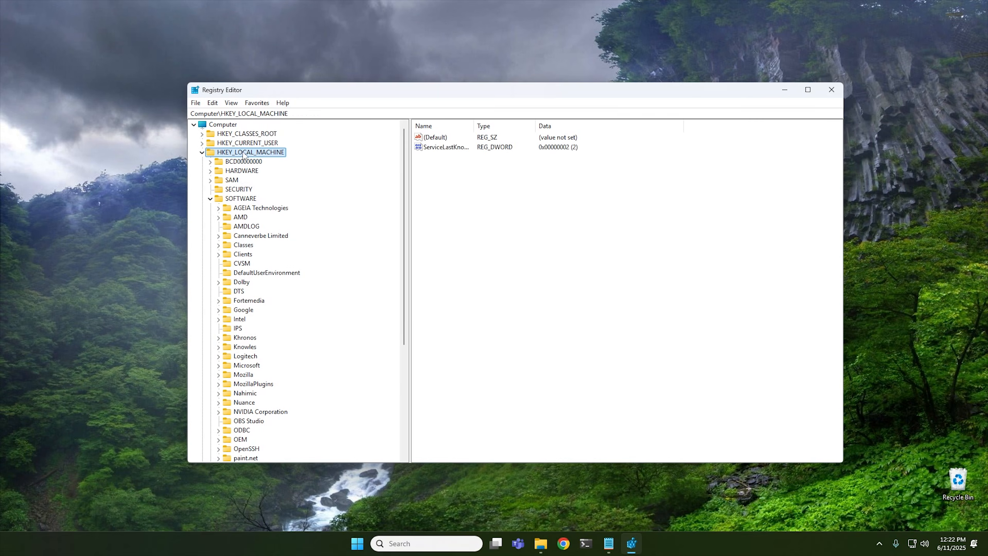
left_click(239, 199)
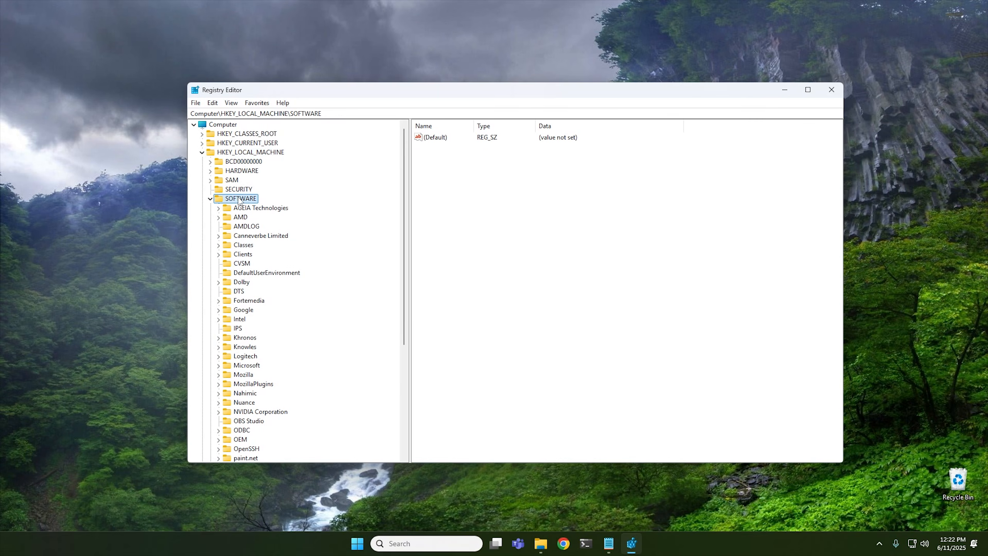
scroll(266, 304, "down", 3)
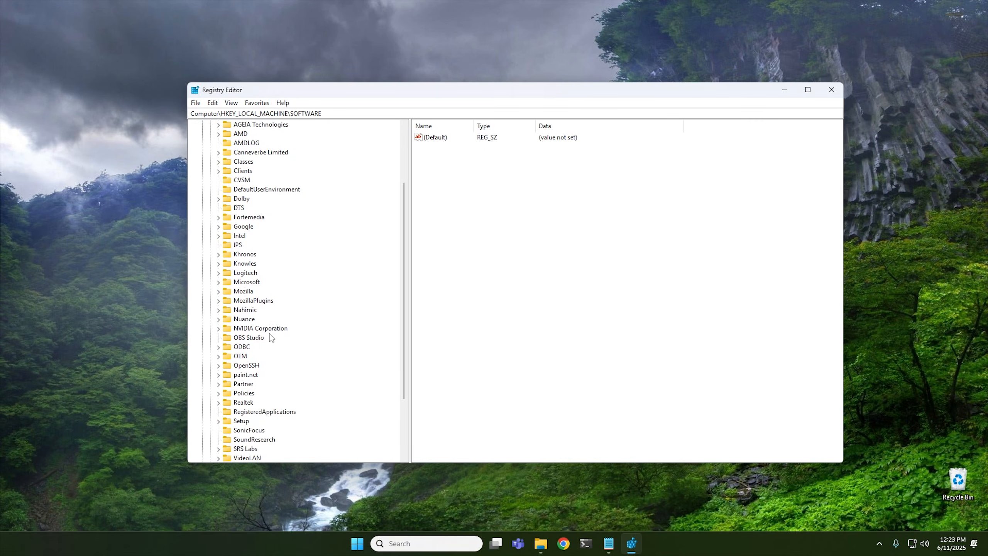
double_click(245, 282)
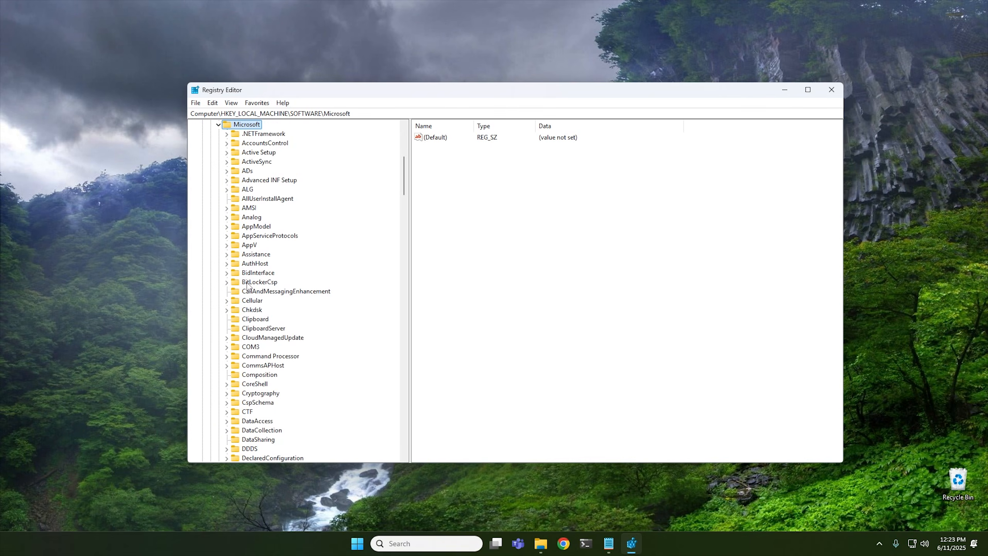
scroll(293, 323, "down", 15)
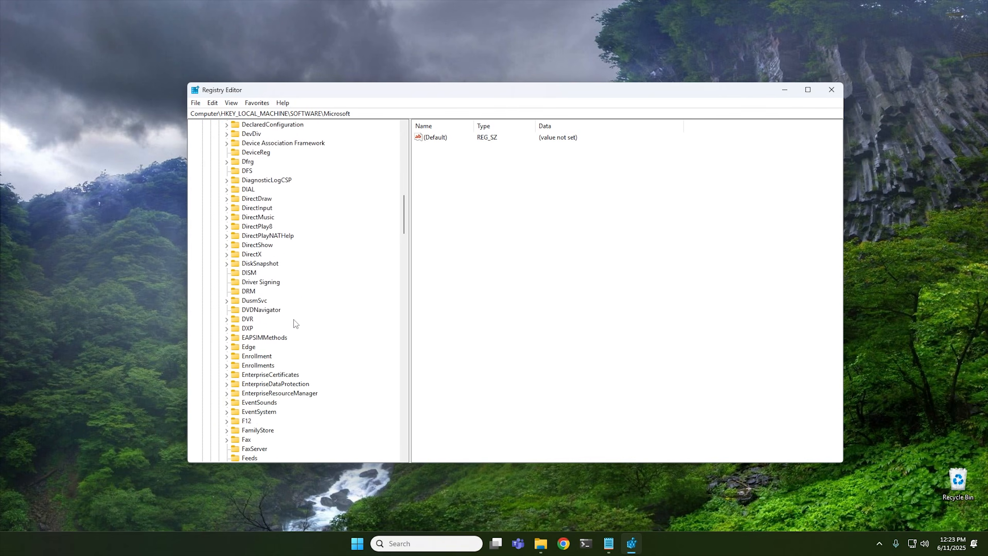
scroll(295, 323, "down", 20)
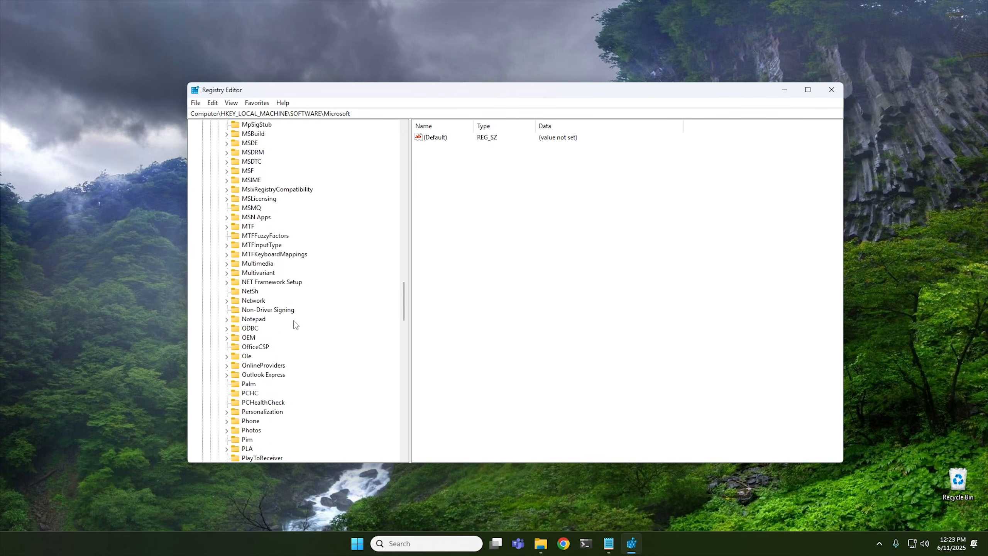
scroll(296, 326, "down", 20)
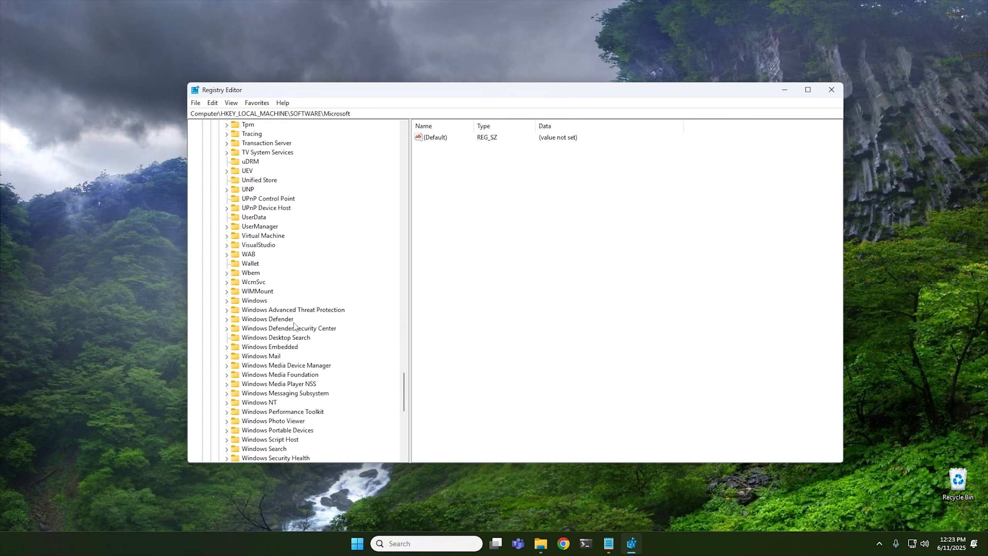
double_click(272, 300)
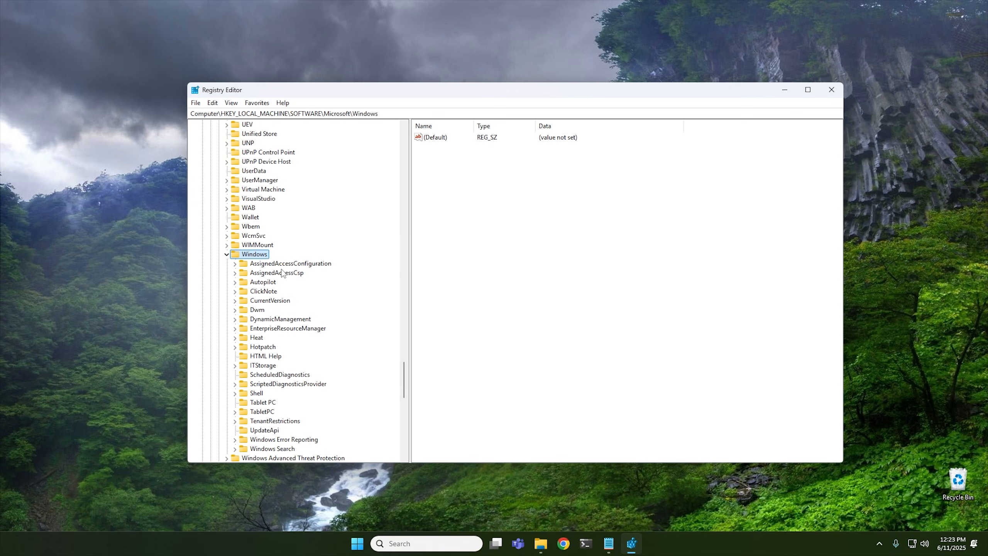
double_click(269, 300)
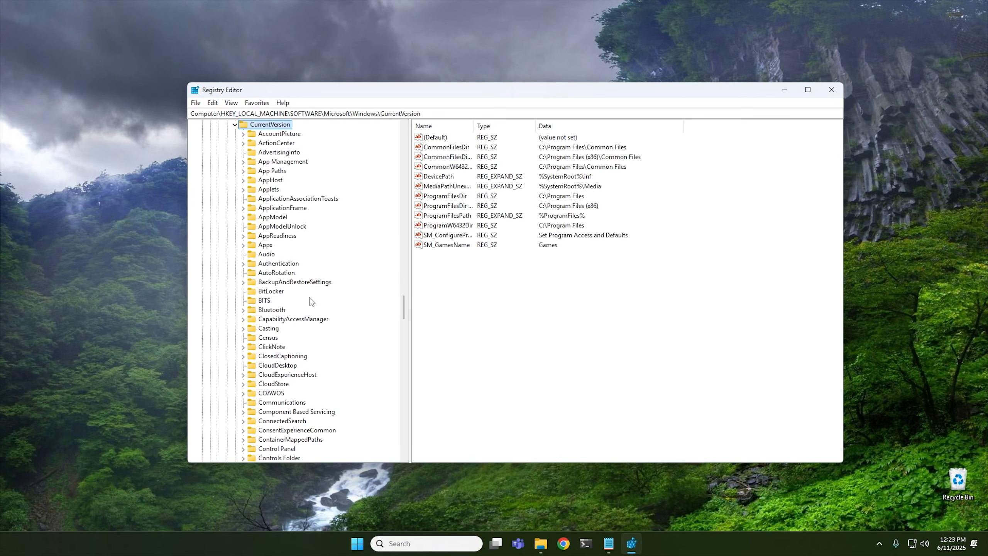
scroll(341, 288, "down", 11)
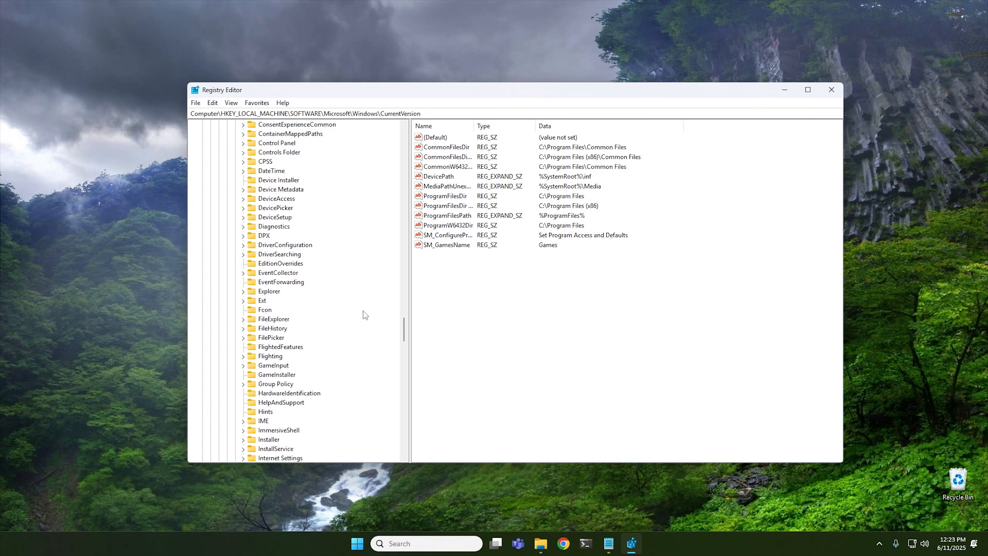
scroll(363, 311, "down", 10)
scroll(365, 315, "down", 1)
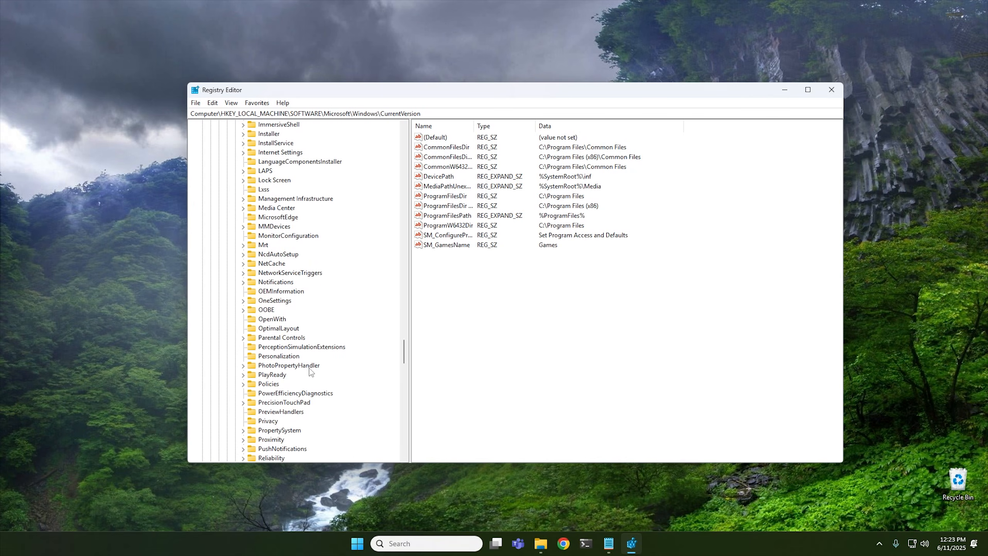
double_click(269, 384)
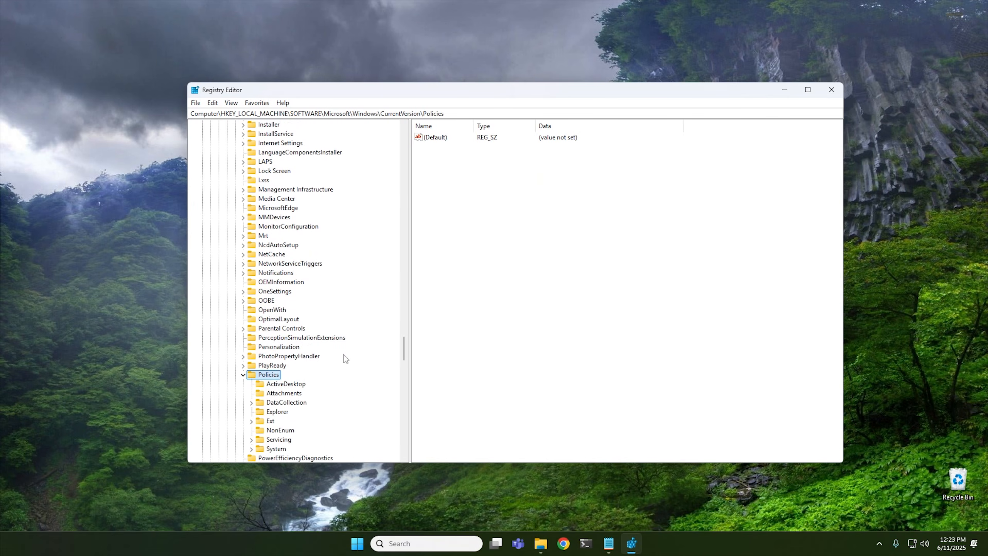
scroll(344, 354, "down", 2)
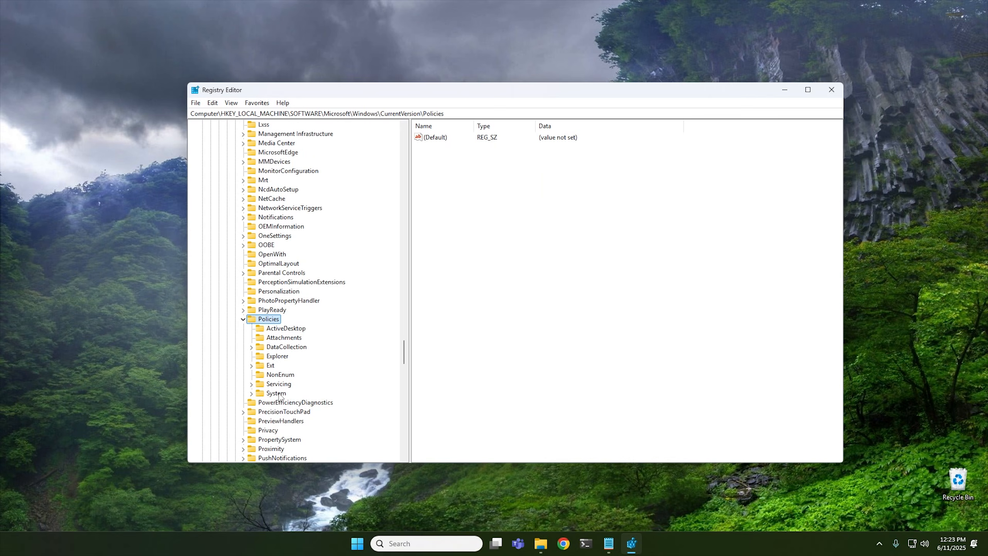
Create a new key named Paint under the Policies key.
right_click(467, 236)
mouse_move(484, 244)
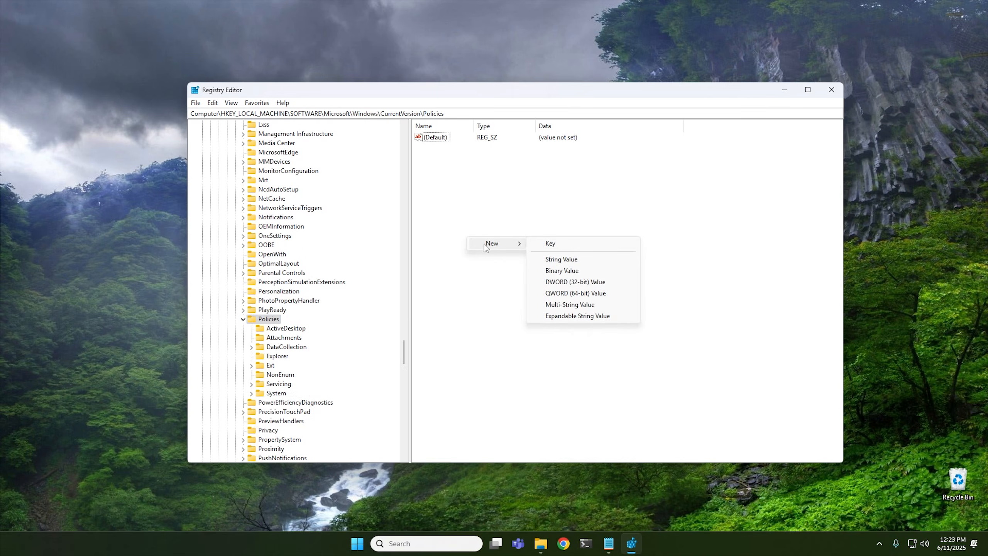
left_click(563, 244)
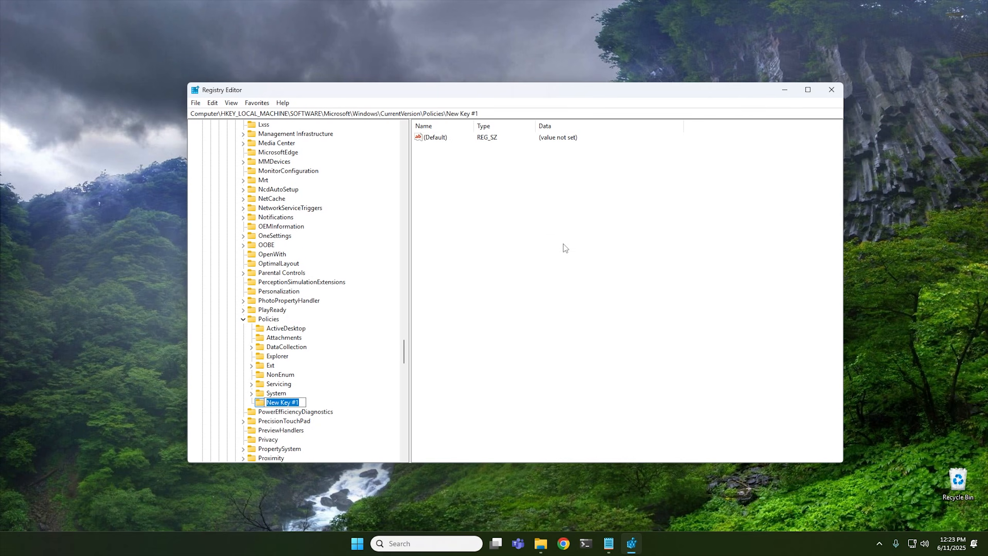
type("Paint")
key("Return")
Add a DWORD (32-bit) value named DisableImageCreator in the Paint key, set its data to 1, and close Registry Editor.
right_click(463, 186)
mouse_move(502, 192)
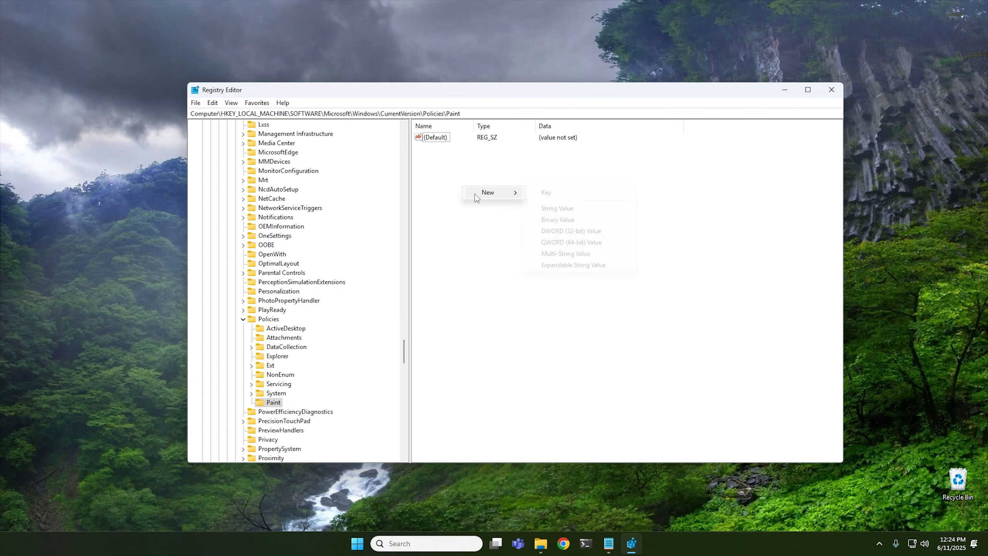
left_click(569, 231)
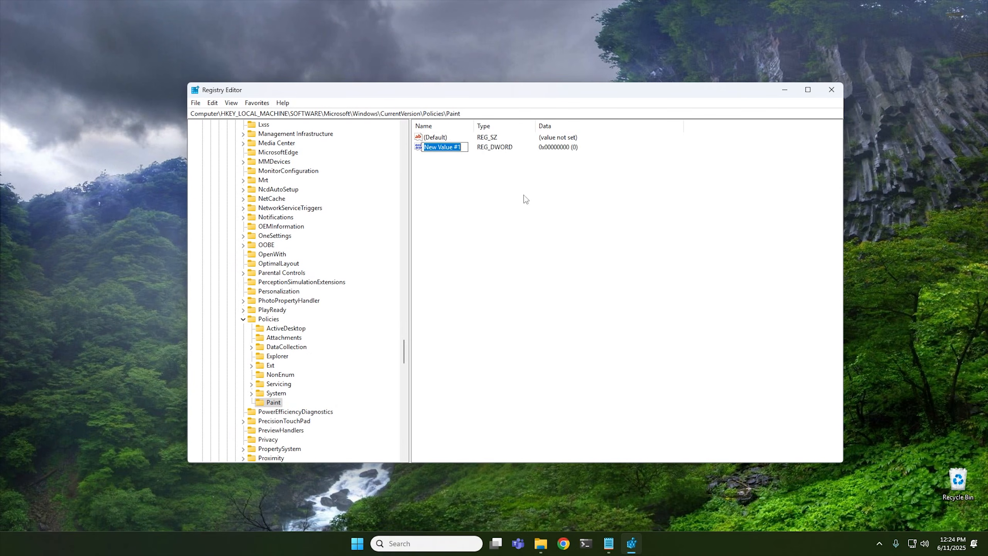
right_click(438, 147)
left_click(463, 192)
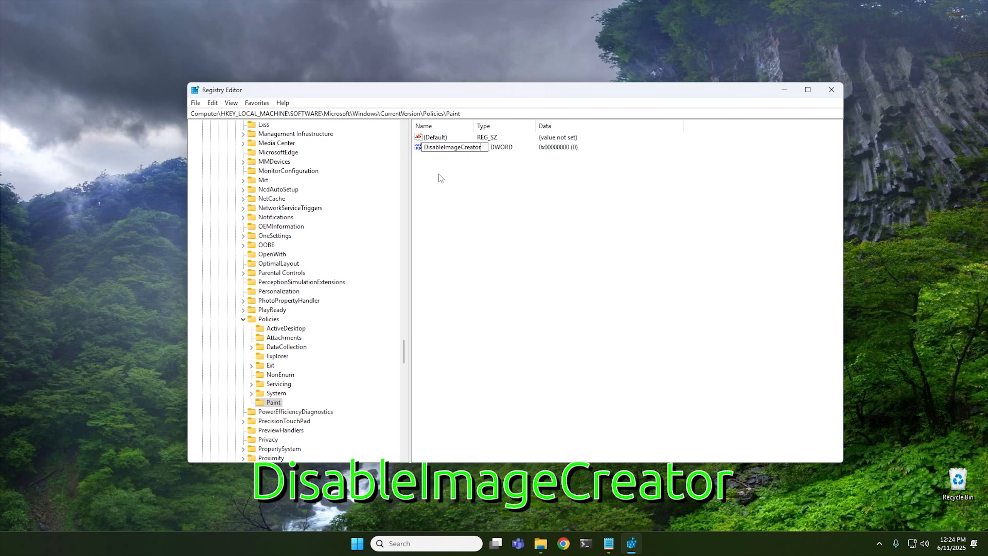
key("Return")
double_click(444, 148)
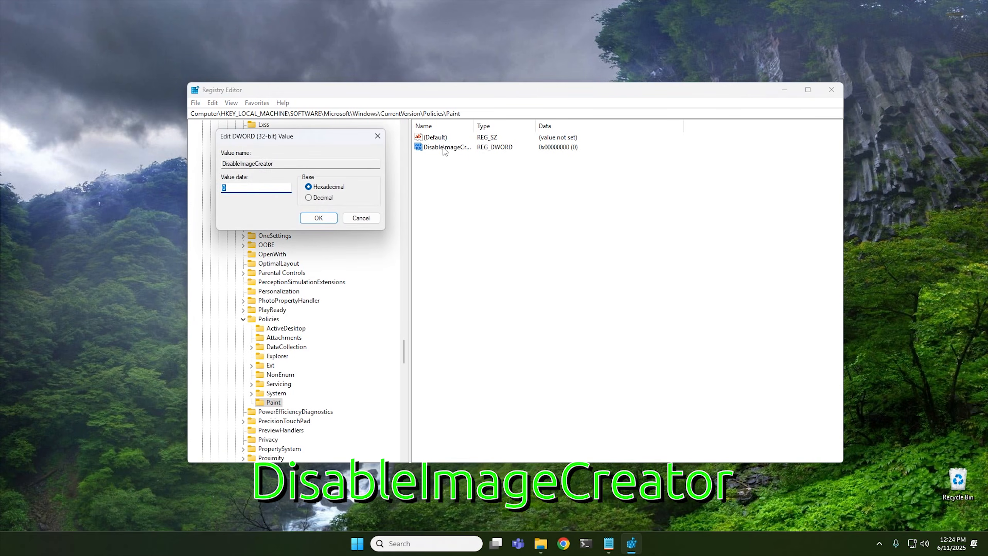
type("1")
left_click(327, 217)
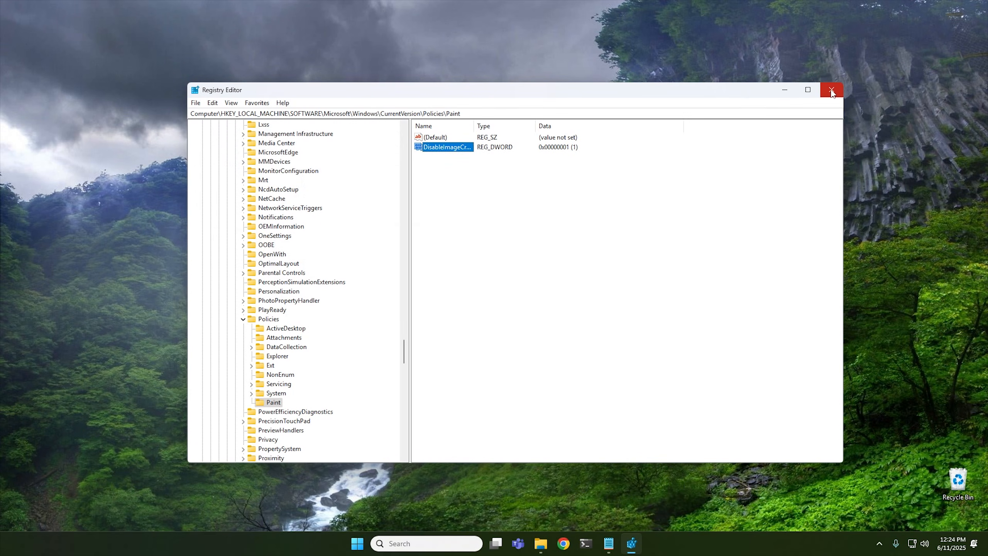
left_click(830, 92)
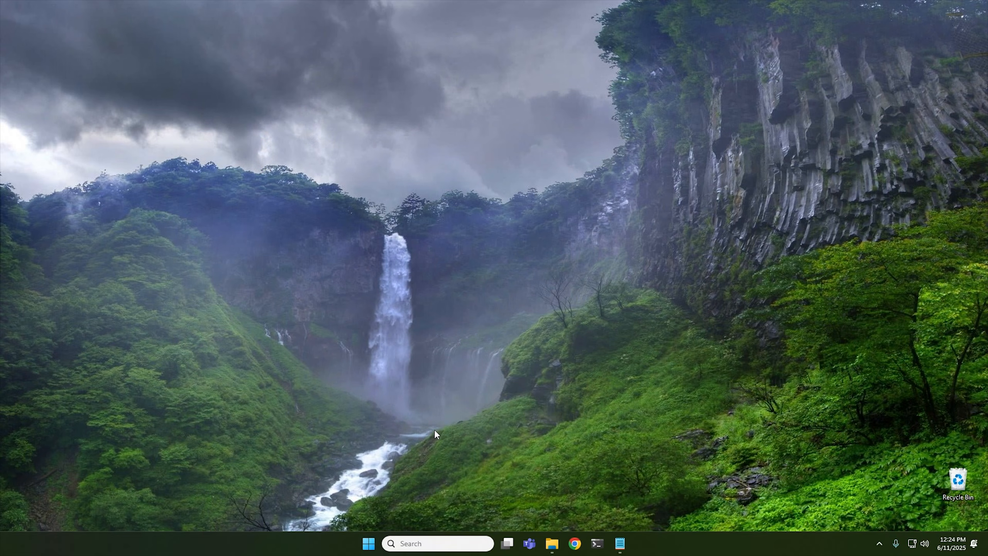
Reopen Paint from Start search to check its Copilot features.
left_click(368, 543)
type("paint")
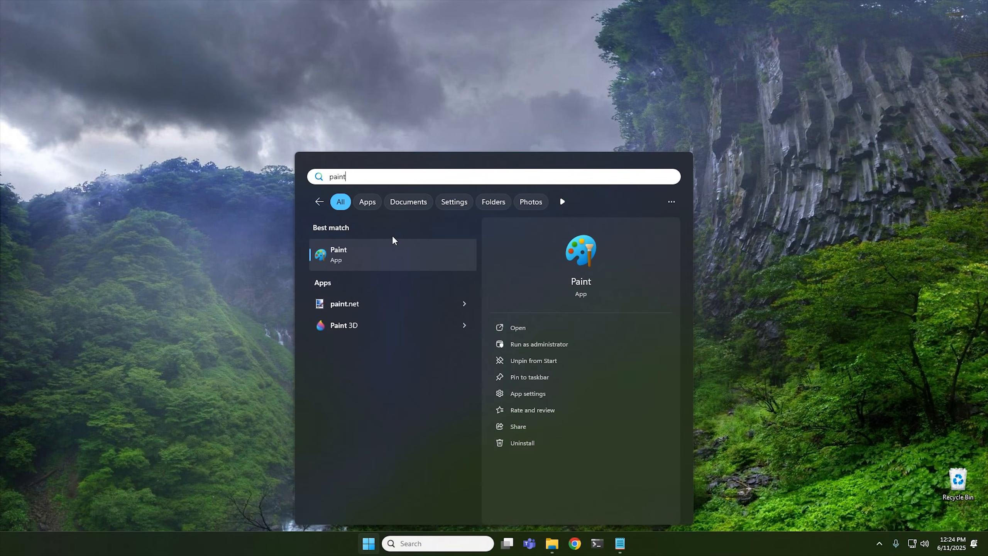
left_click(379, 259)
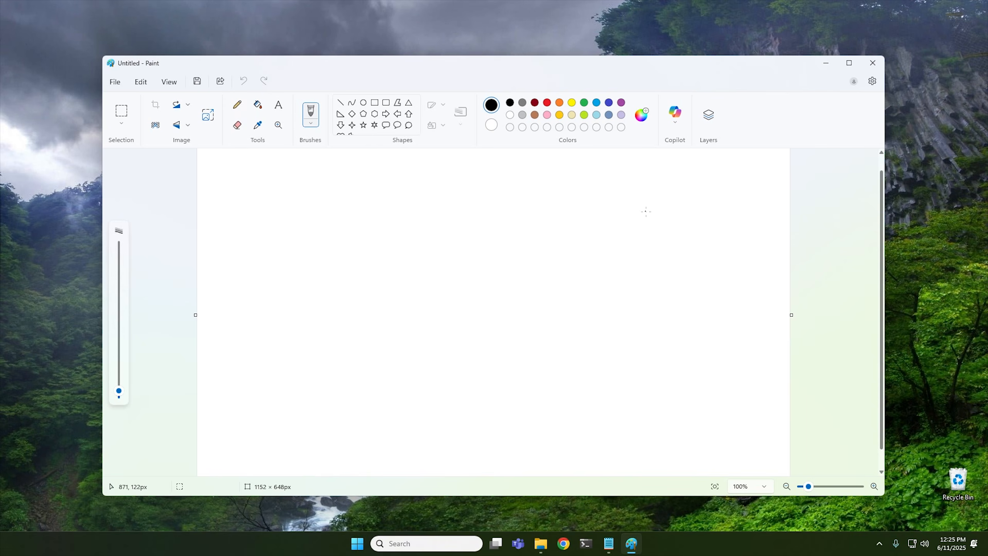
Close Paint and download the Classic Paint zip from the Classic Paint section of win7games.com, then show it in its folder.
left_click(872, 62)
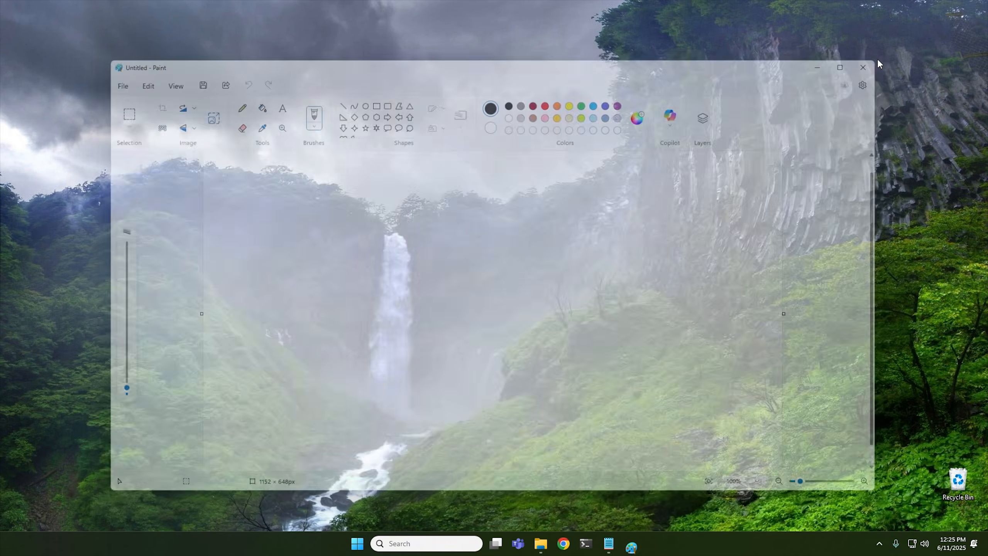
left_click(574, 544)
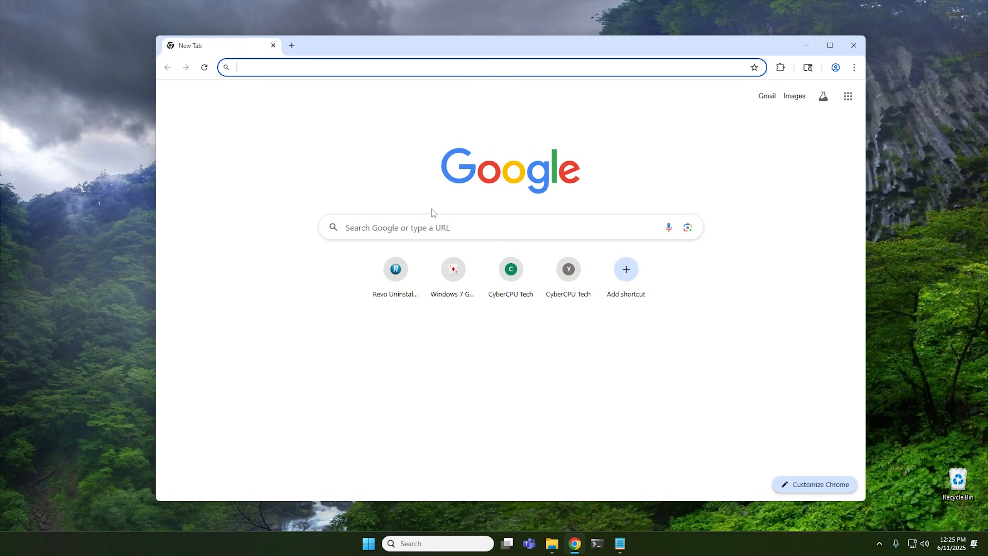
left_click(459, 278)
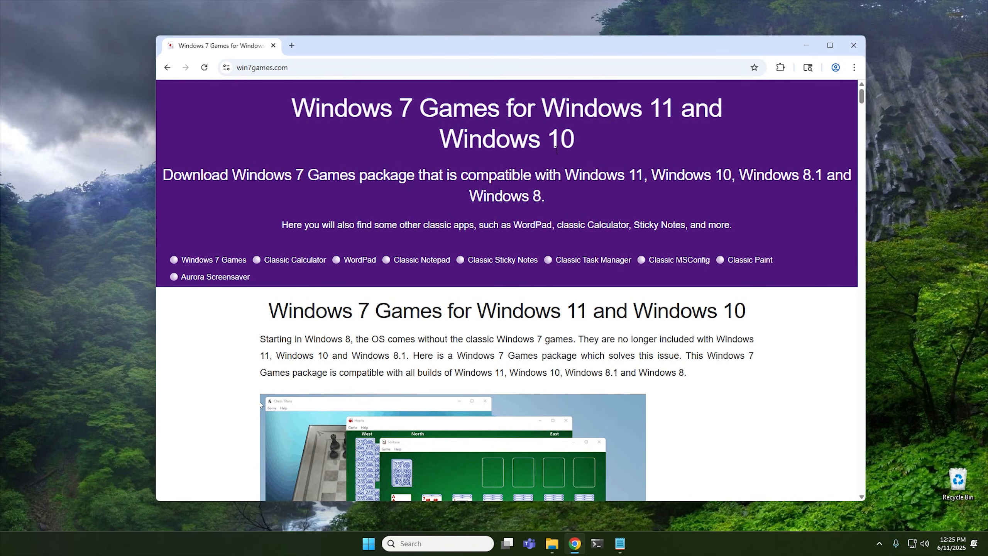
left_click(750, 266)
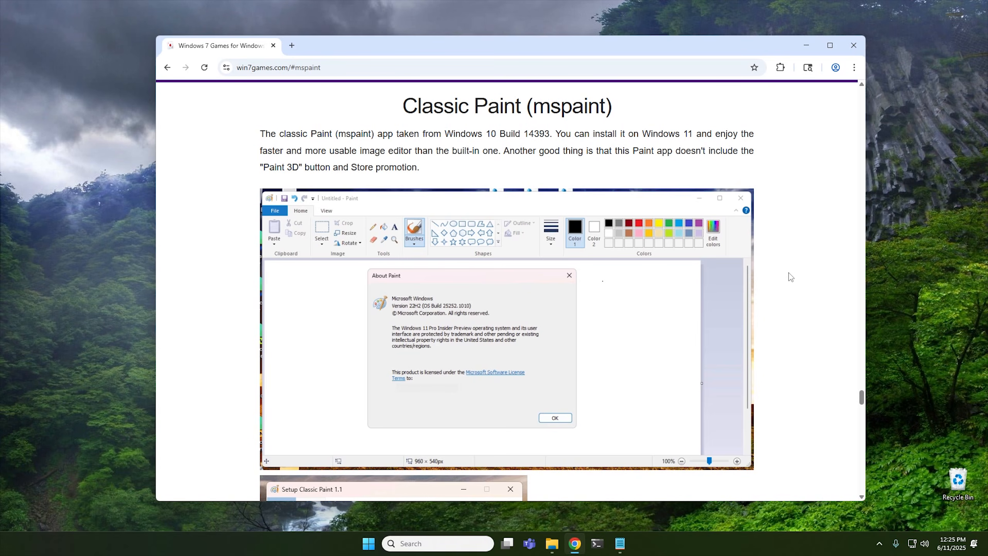
scroll(788, 273, "down", 15)
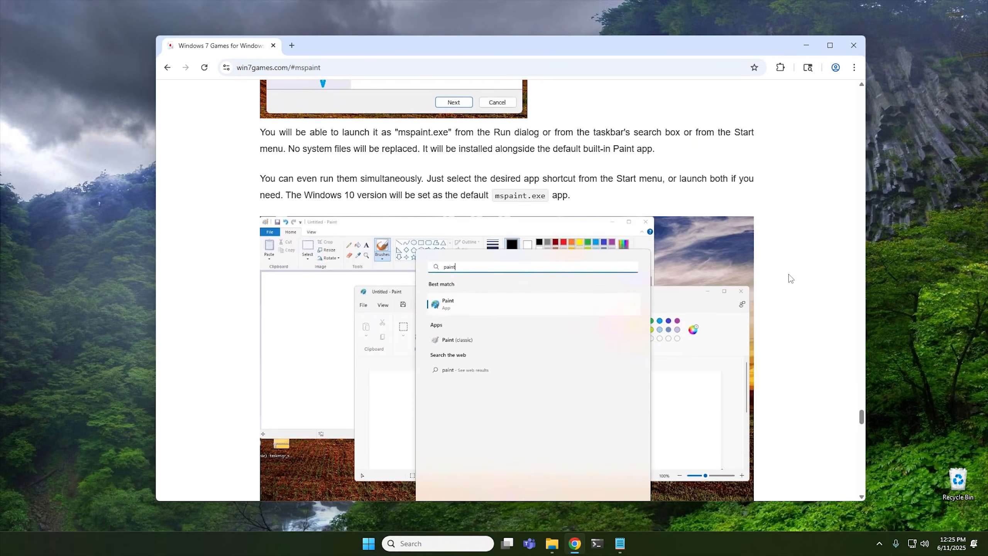
scroll(788, 279, "down", 15)
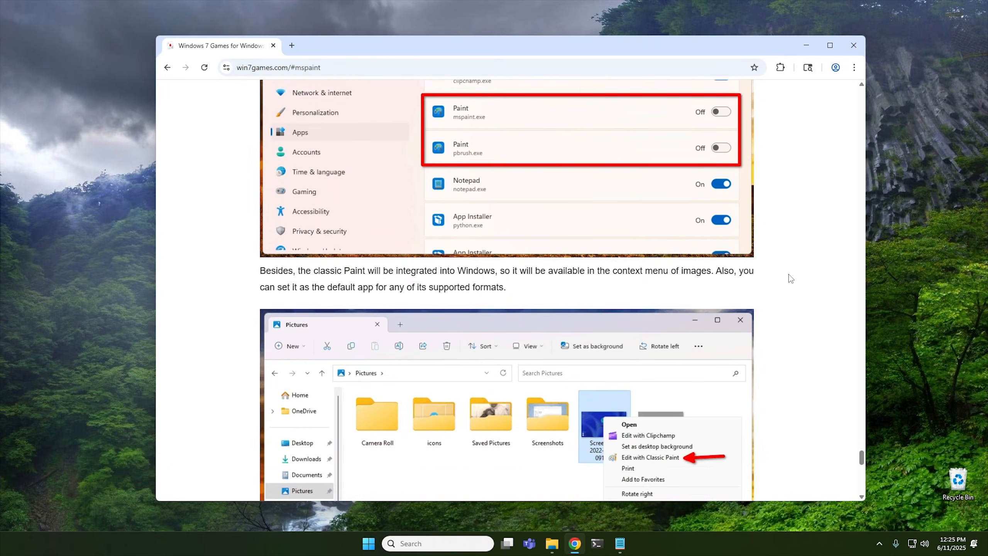
scroll(788, 274, "down", 10)
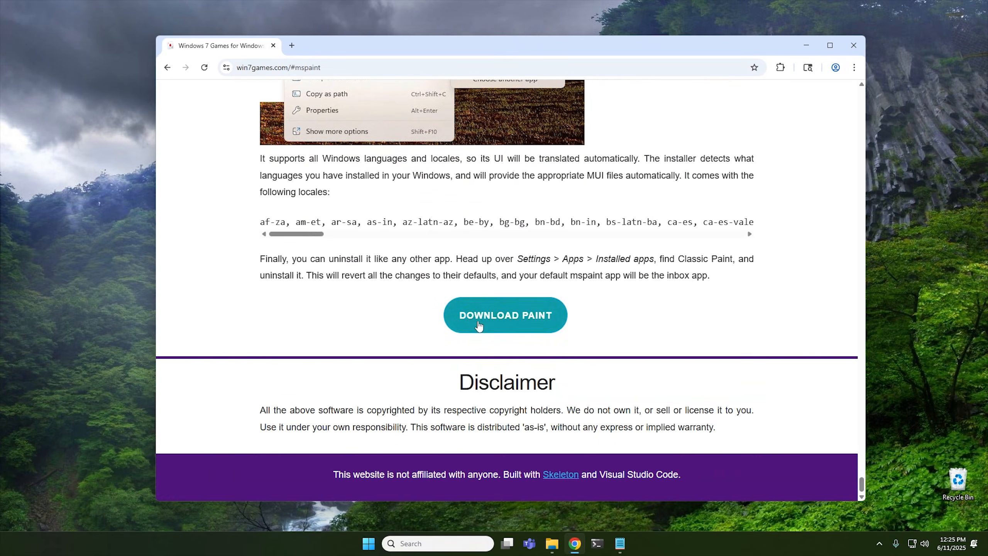
left_click(494, 323)
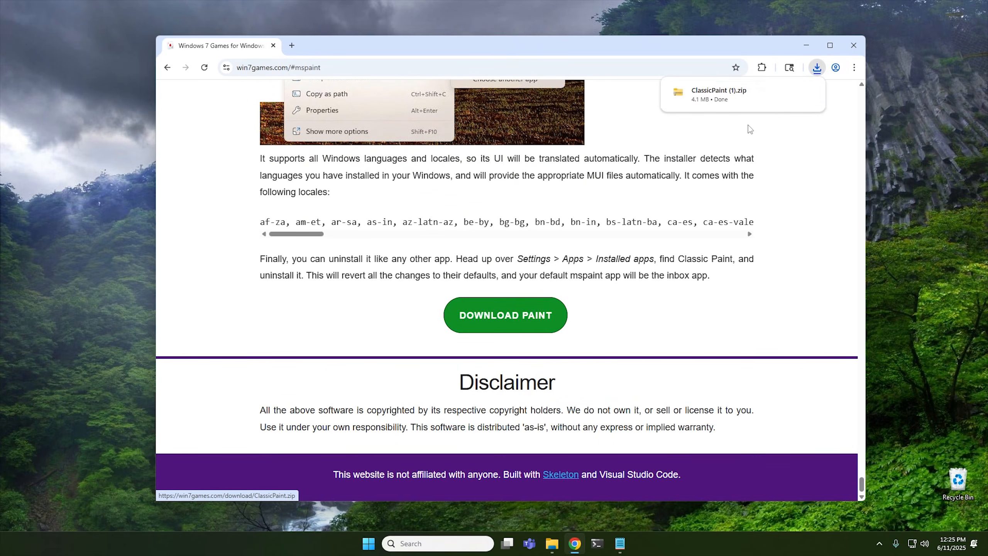
left_click(789, 92)
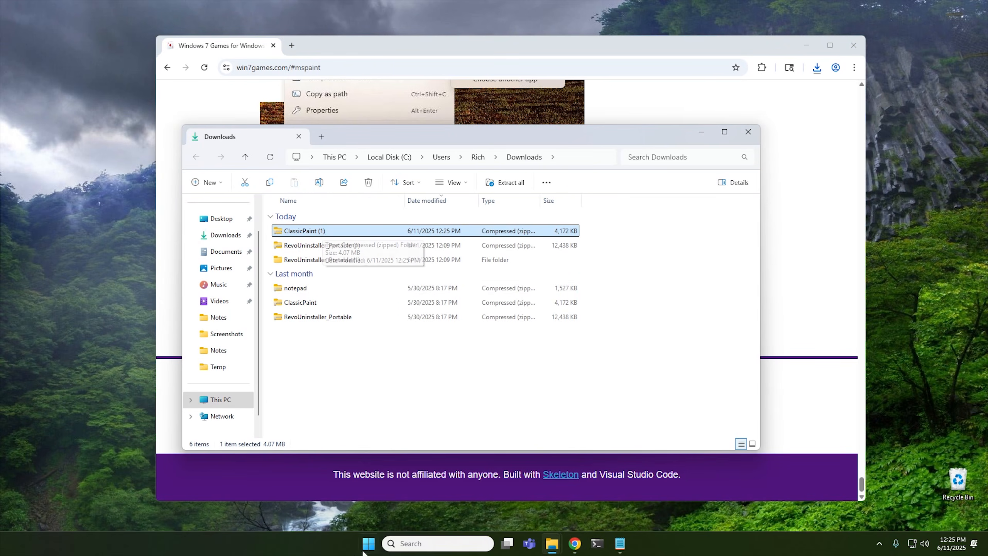
Uninstall the built-in Paint app from Installed apps in Settings, searching for paint, and close Settings.
key("super")
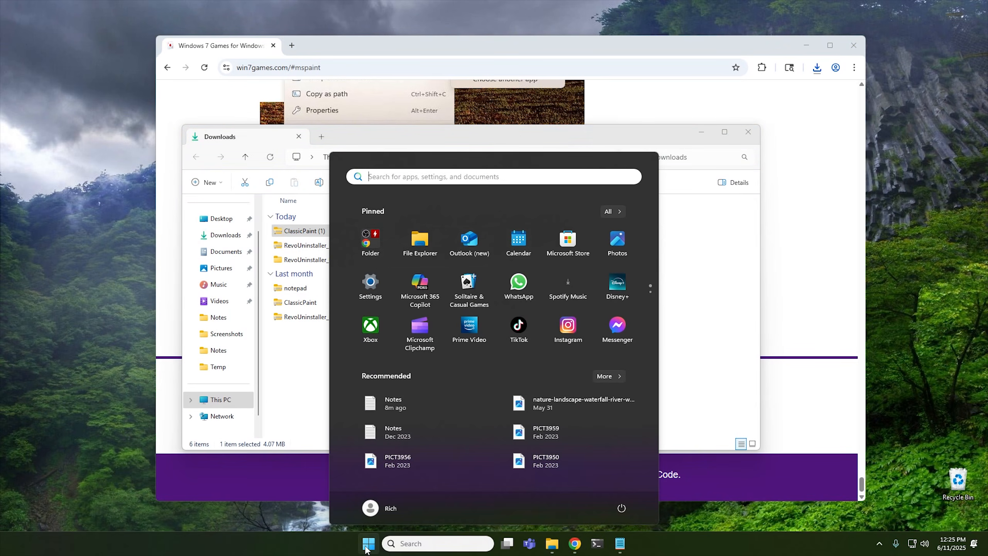
left_click(371, 283)
left_click(329, 260)
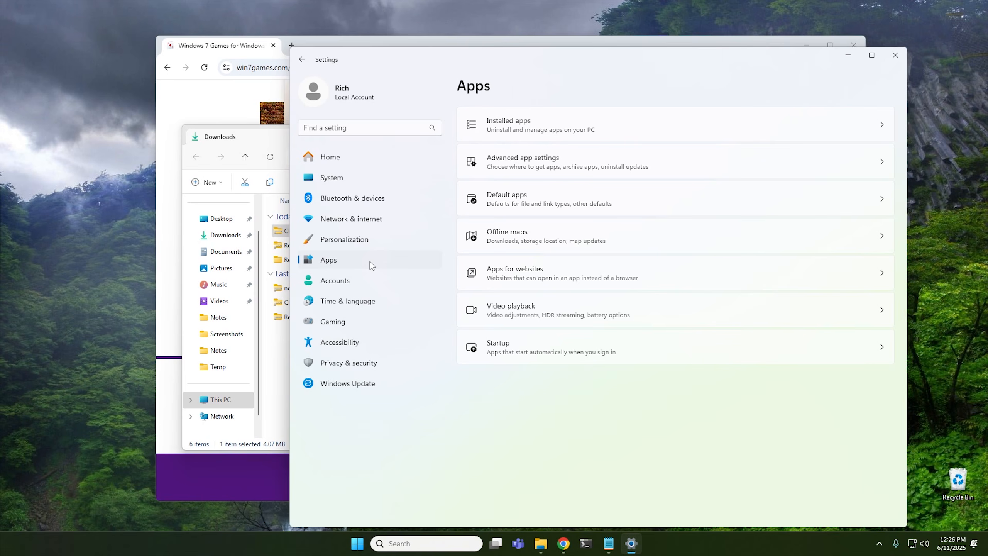
left_click(563, 122)
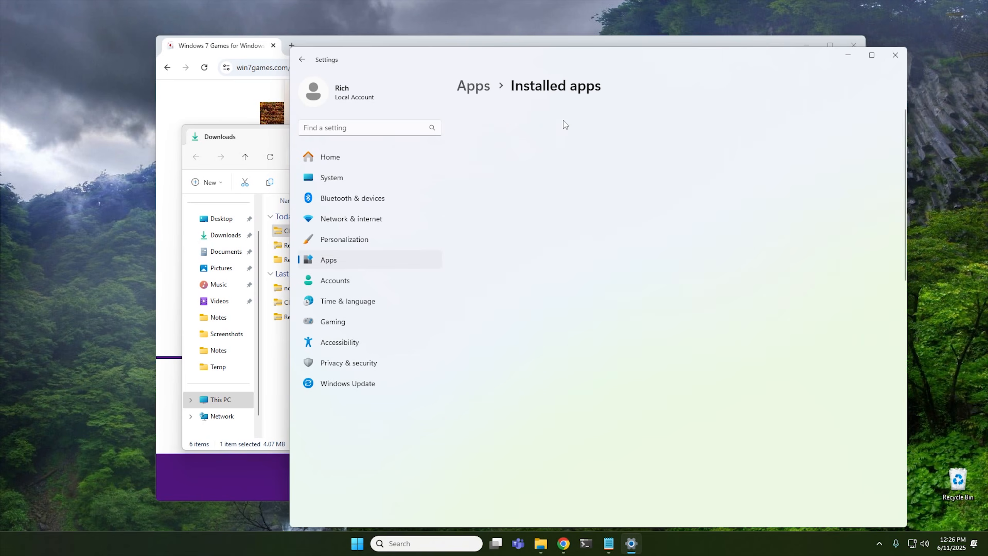
type("paint")
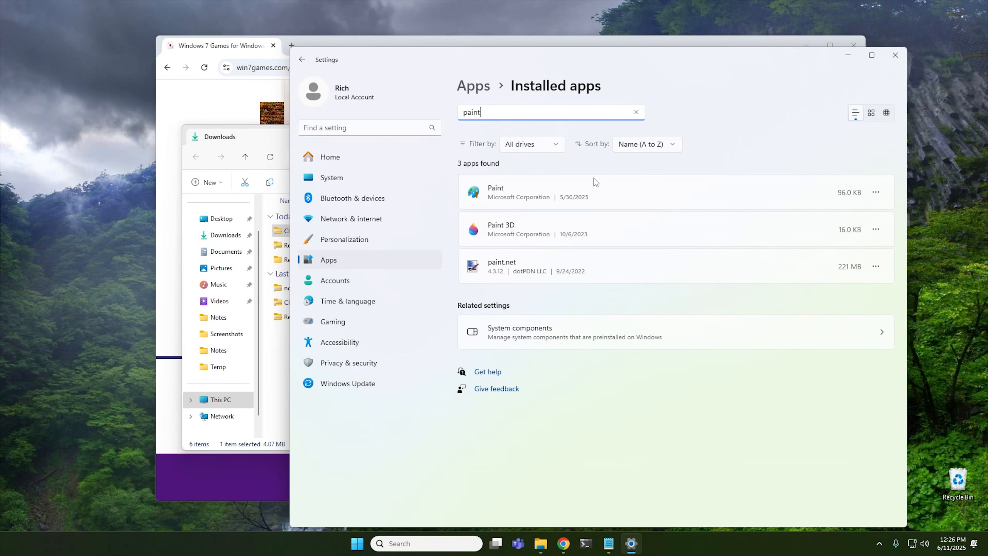
left_click(876, 194)
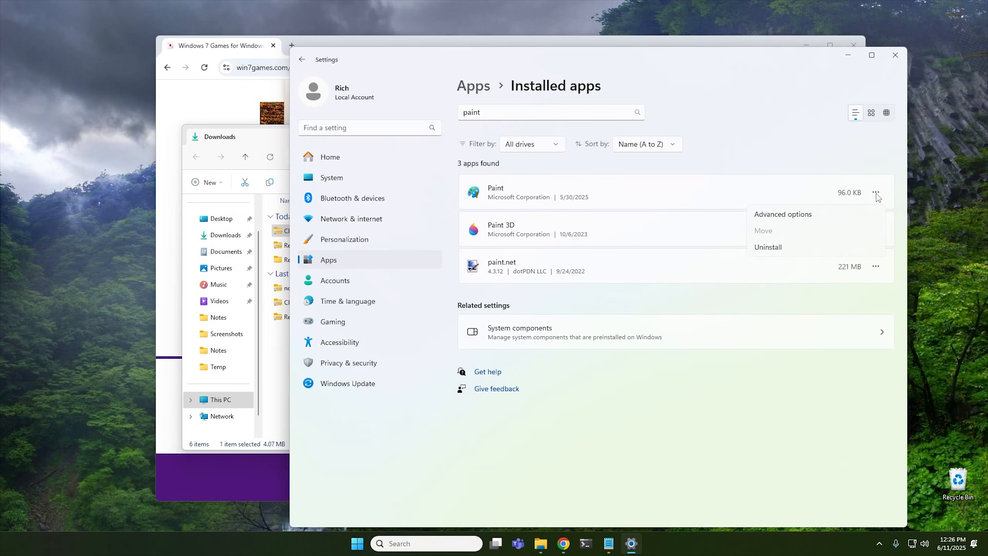
left_click(776, 247)
left_click(854, 248)
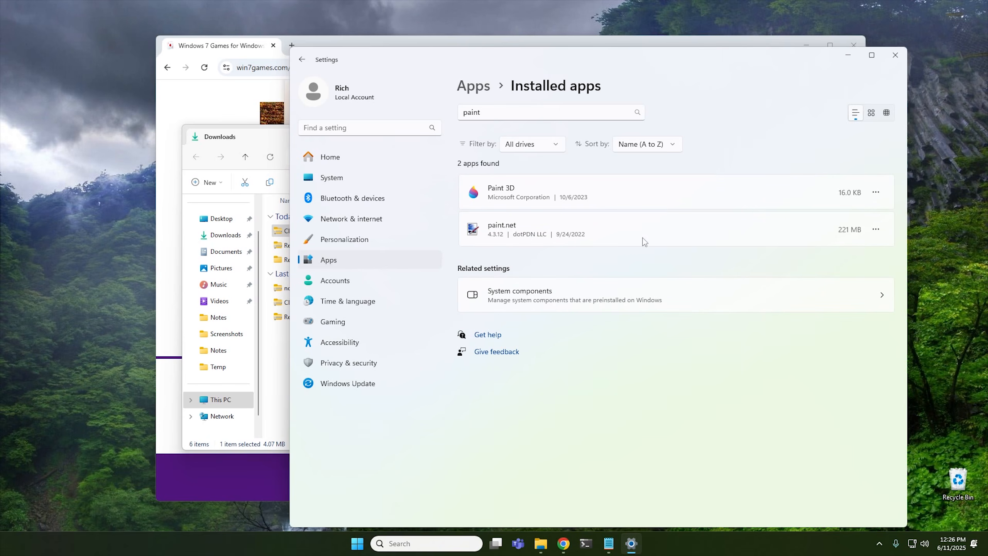
left_click(894, 55)
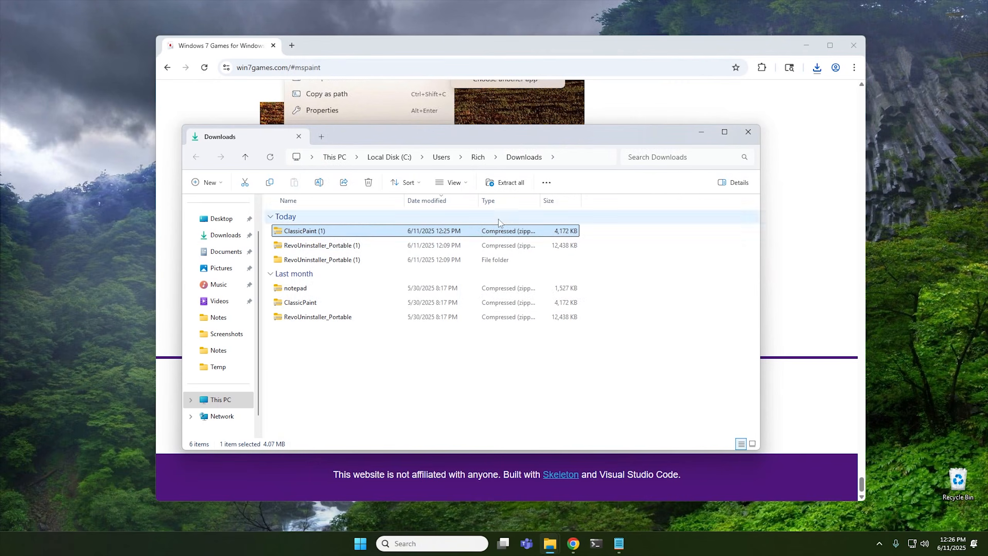
Open the ClassicPaint (1) zip and run ClassicPaint-1.1-setup, advancing past the wizard's welcome page.
double_click(322, 231)
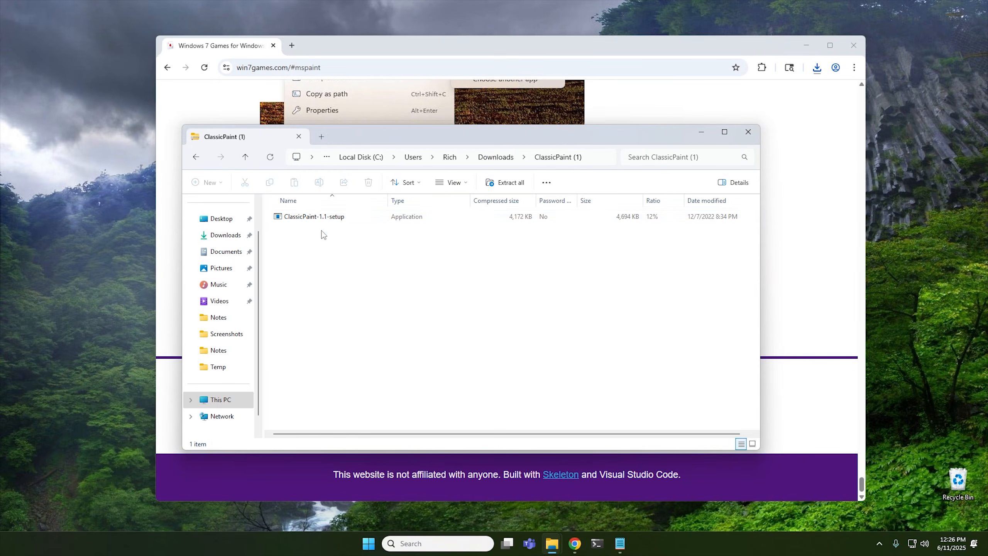
left_click(311, 218)
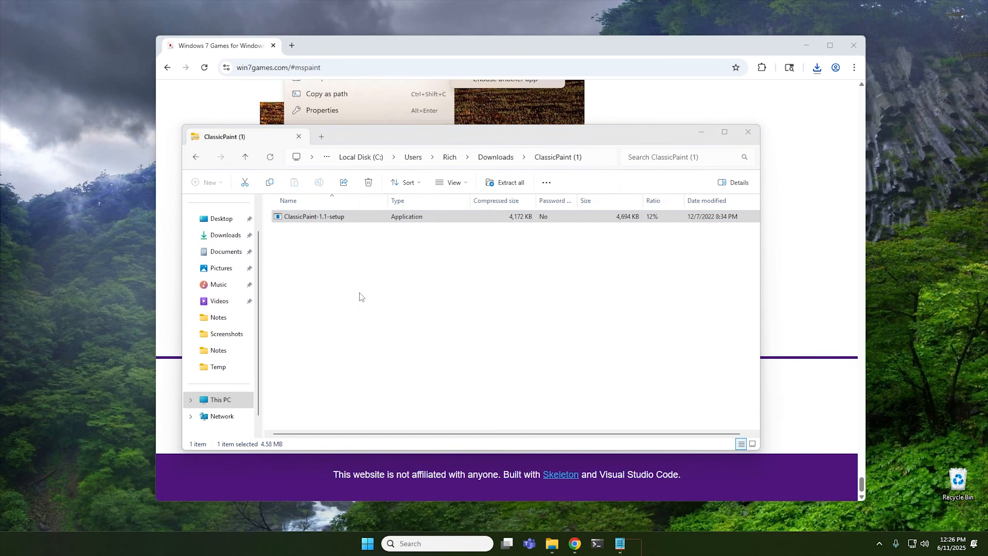
left_click(441, 362)
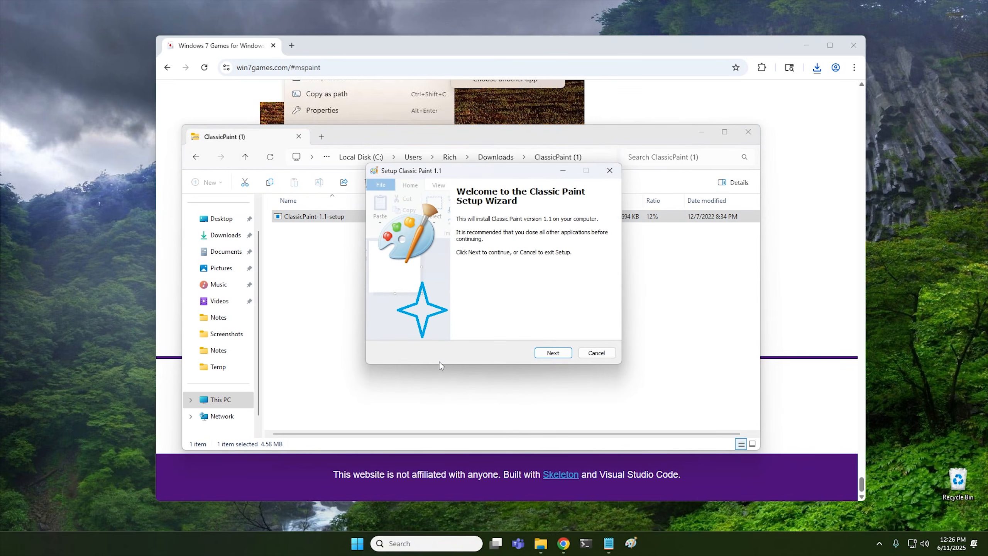
left_click(545, 354)
left_click(561, 354)
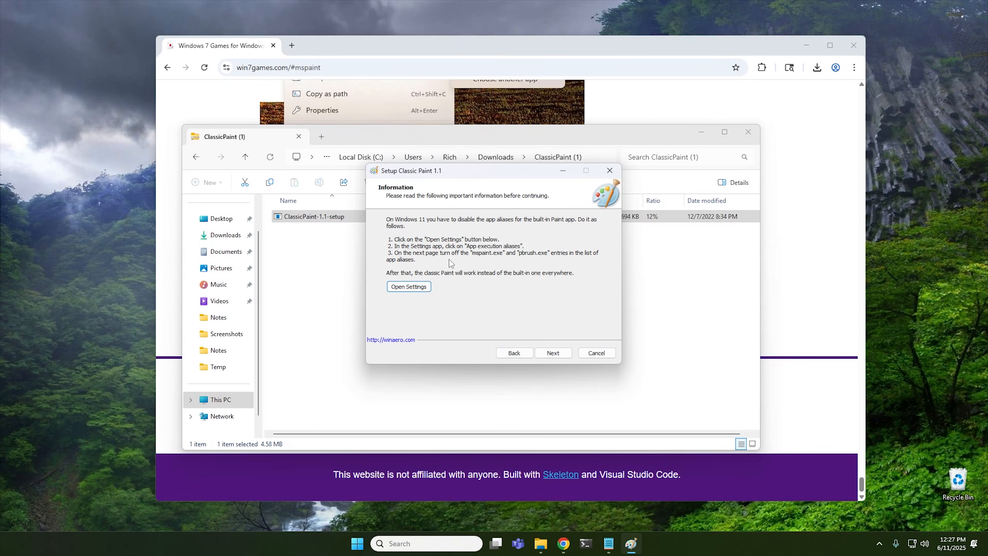
Open the App execution aliases settings from the installer and look through the list for the Paint aliases.
left_click(409, 287)
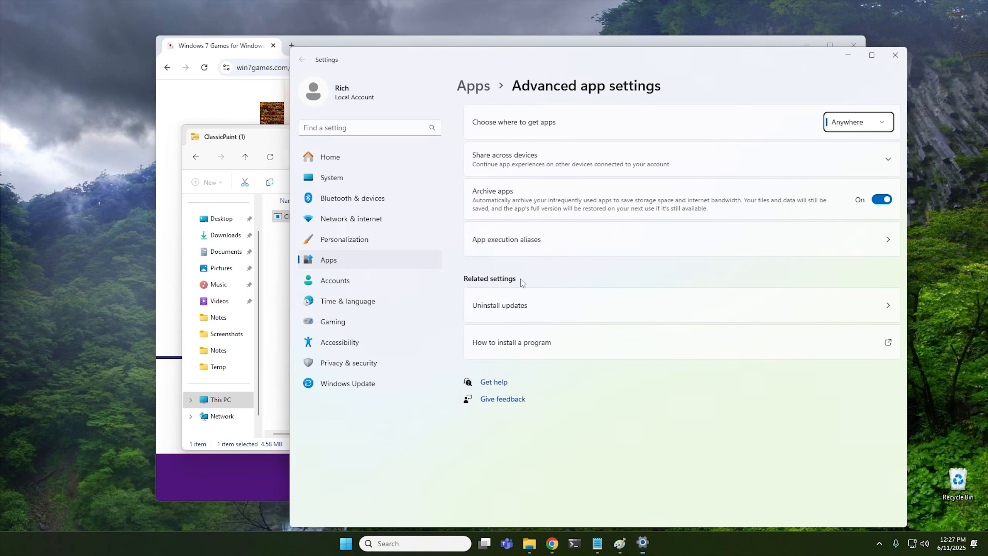
left_click(552, 244)
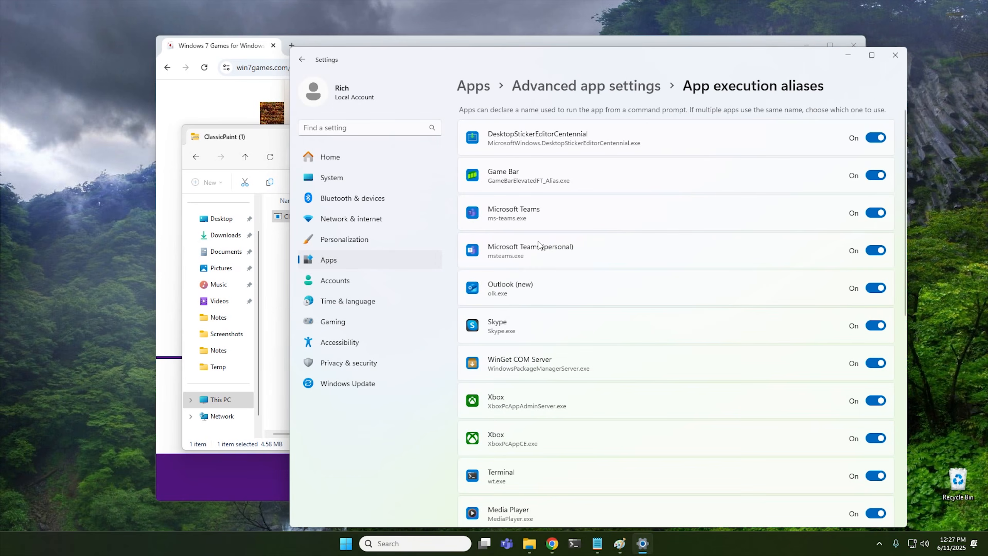
scroll(606, 289, "down", 10)
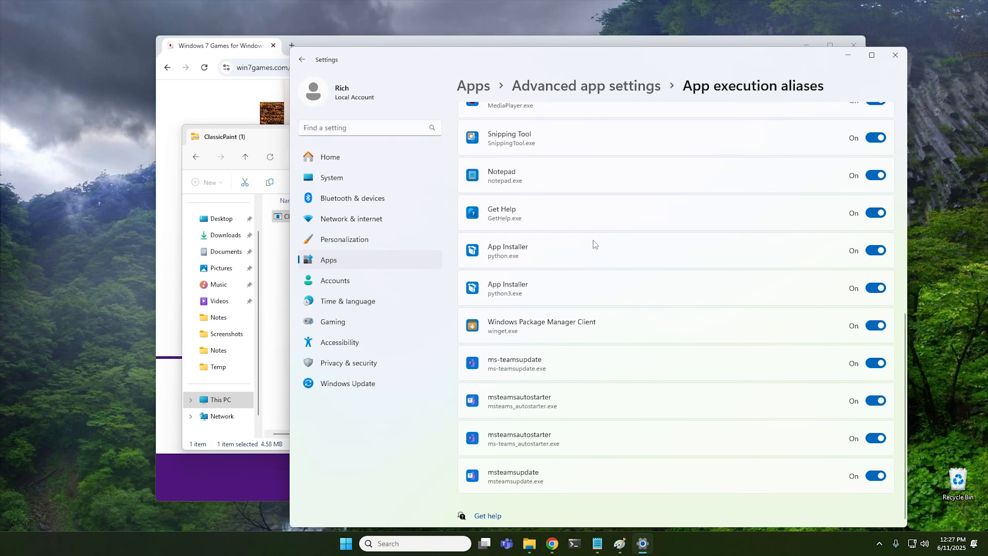
left_click(895, 56)
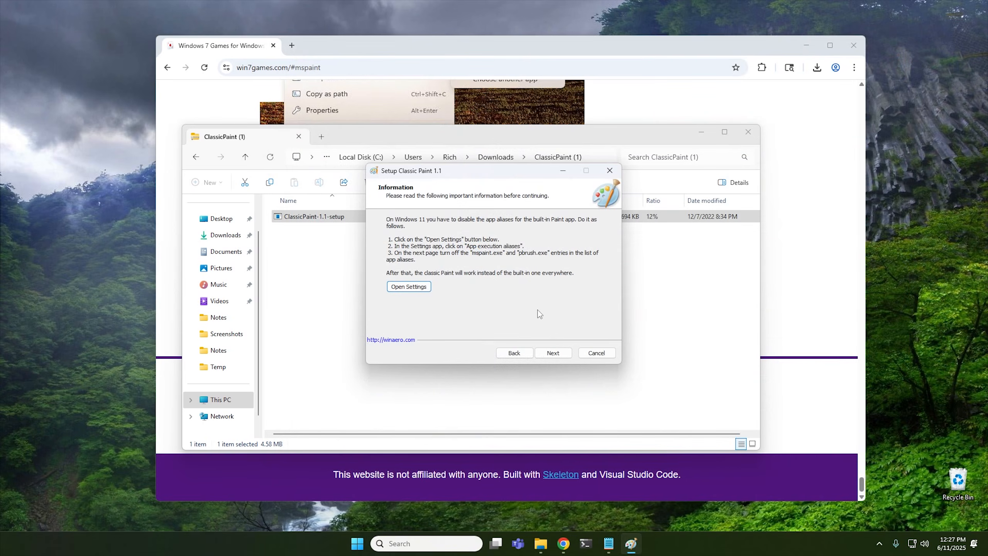
Continue the setup with a desktop icon for all users, install, untick all four finish options and finish.
left_click(554, 353)
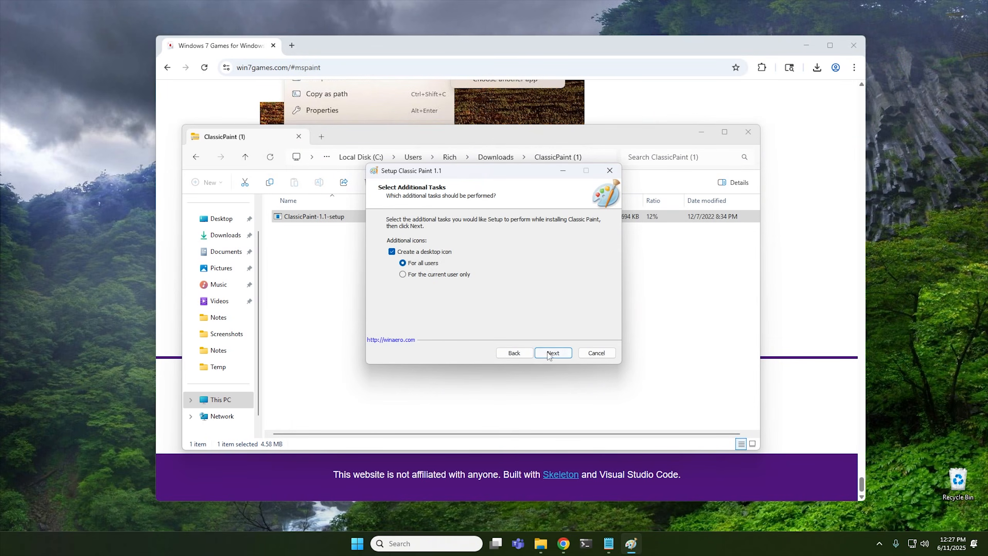
left_click(558, 353)
left_click(554, 352)
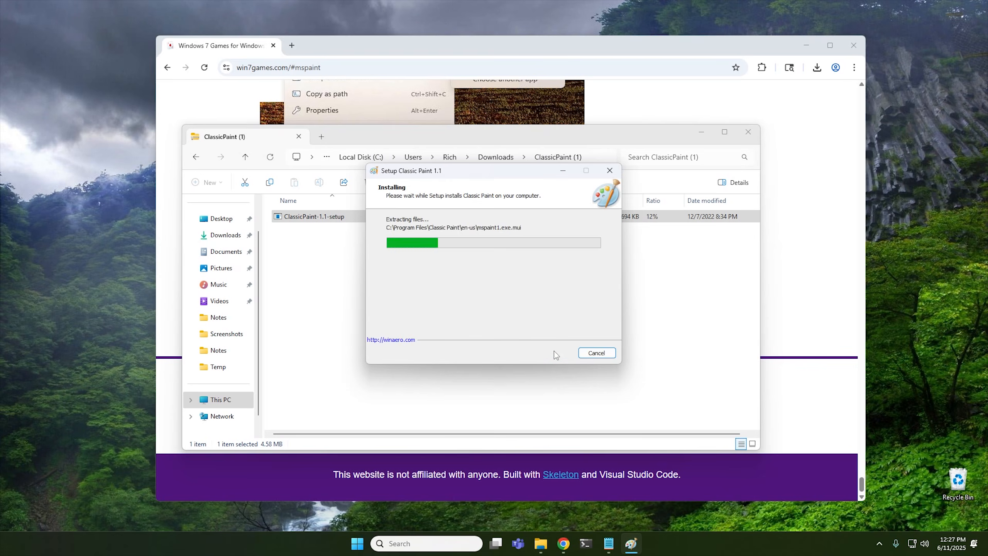
left_click(461, 261)
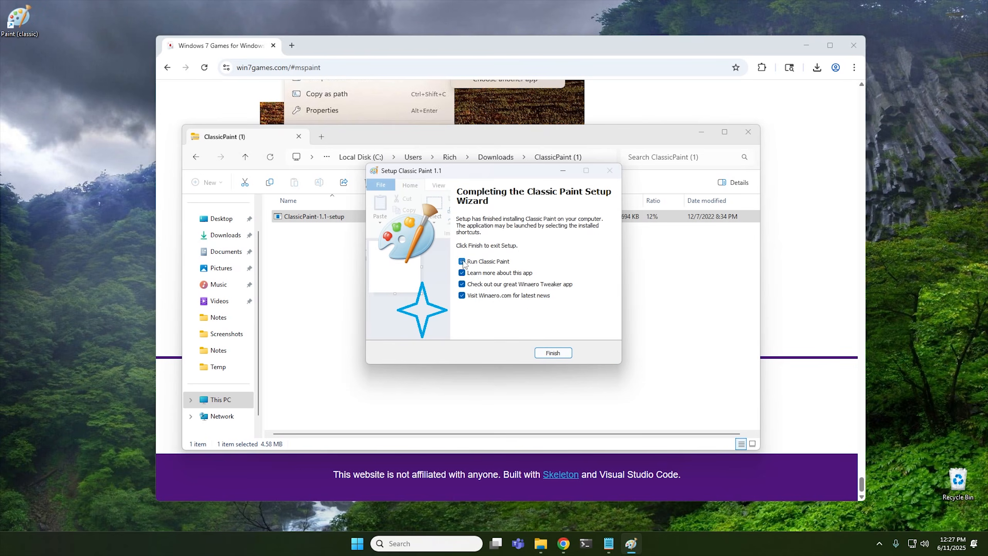
left_click(461, 272)
left_click(461, 284)
left_click(461, 295)
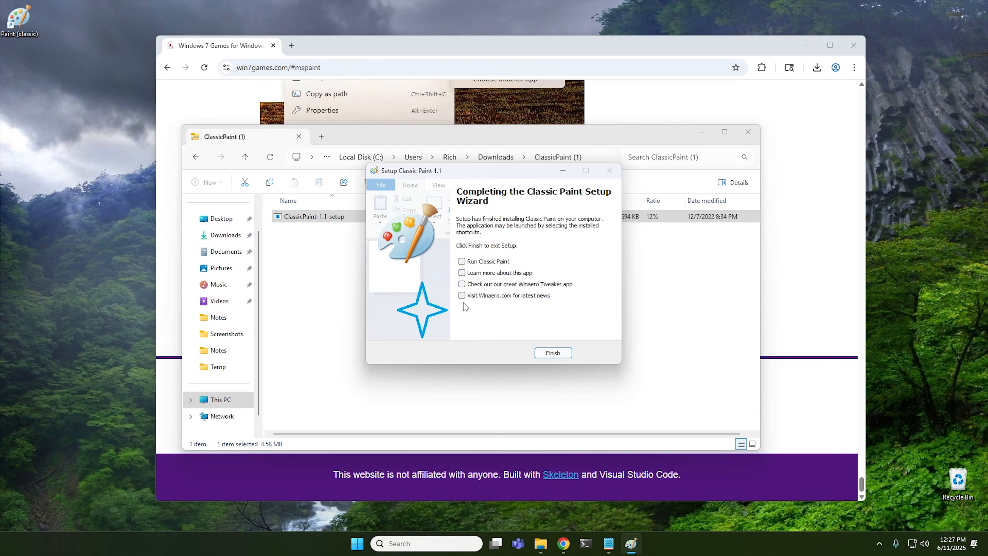
left_click(549, 353)
Close the open windows, launch Paint (classic) from the desktop, scribble a test stroke and close without saving.
left_click(748, 132)
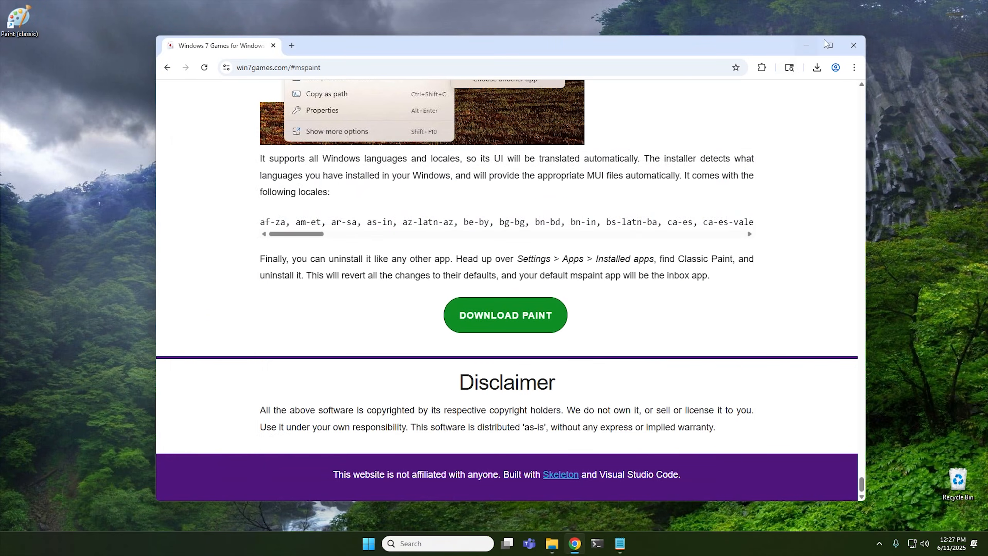
left_click(850, 42)
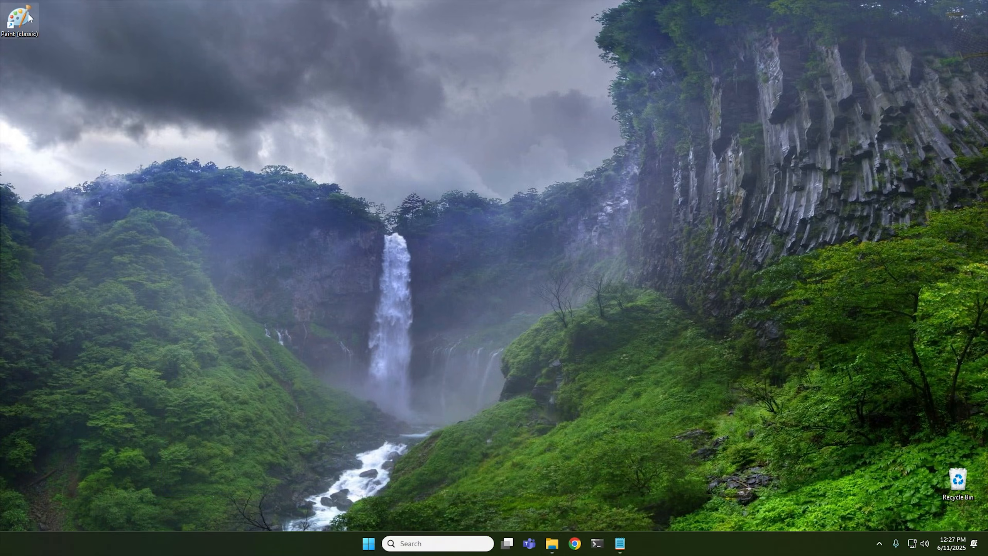
double_click(28, 12)
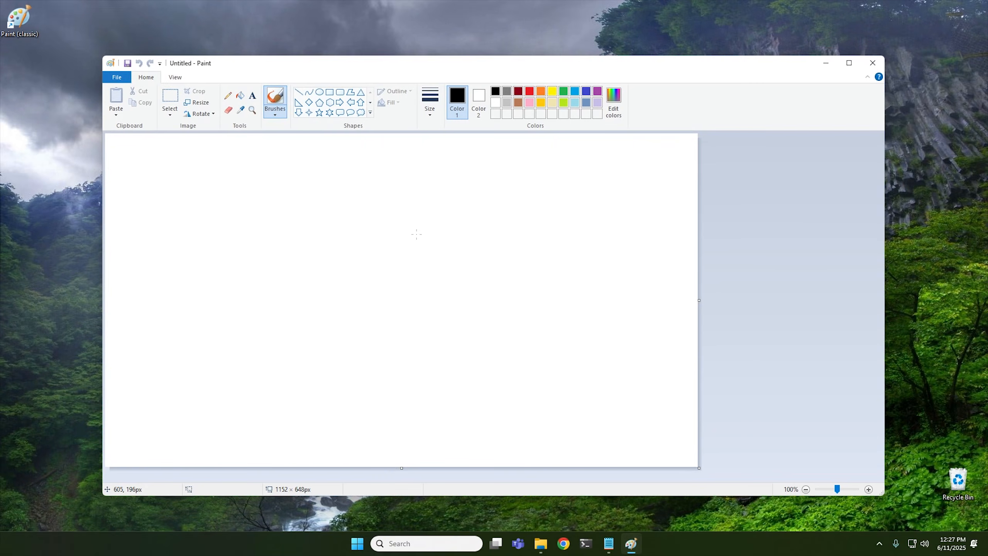
mouse_move(416, 233)
left_mouse_down()
mouse_move(342, 242)
mouse_move(420, 328)
left_mouse_up()
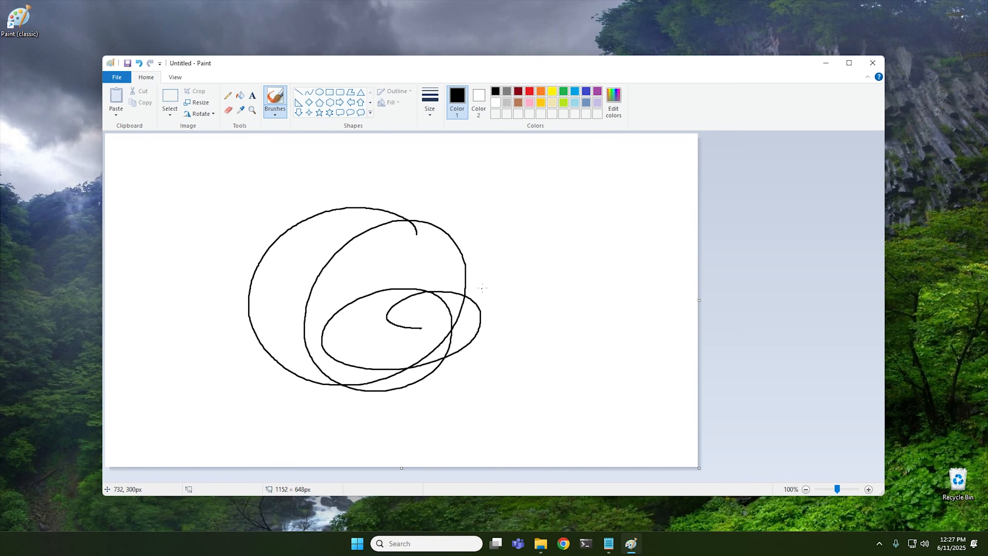
left_click(873, 62)
left_click(507, 283)
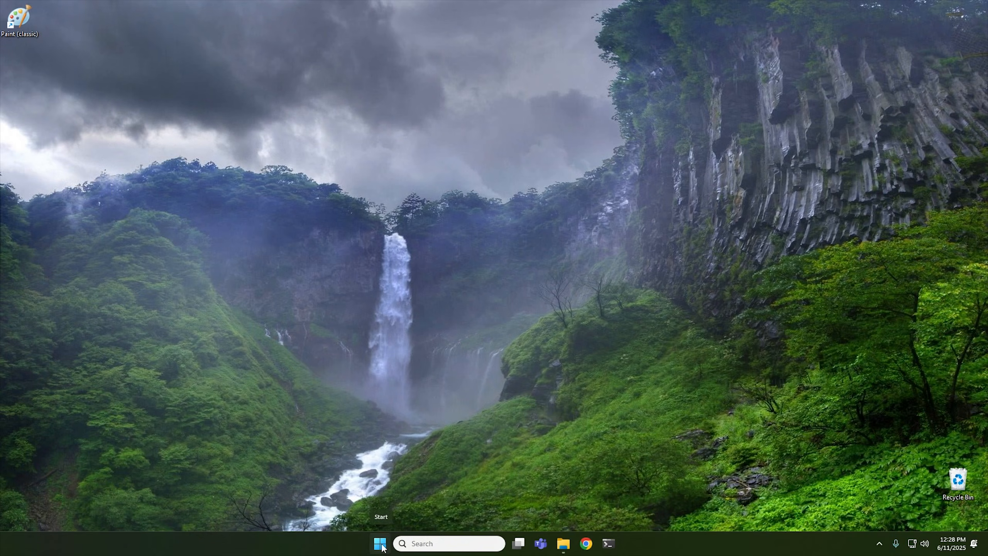
Open Notepad from the Start menu and open its Copilot rewrite menu.
left_click(379, 543)
scroll(489, 271, "down", 1)
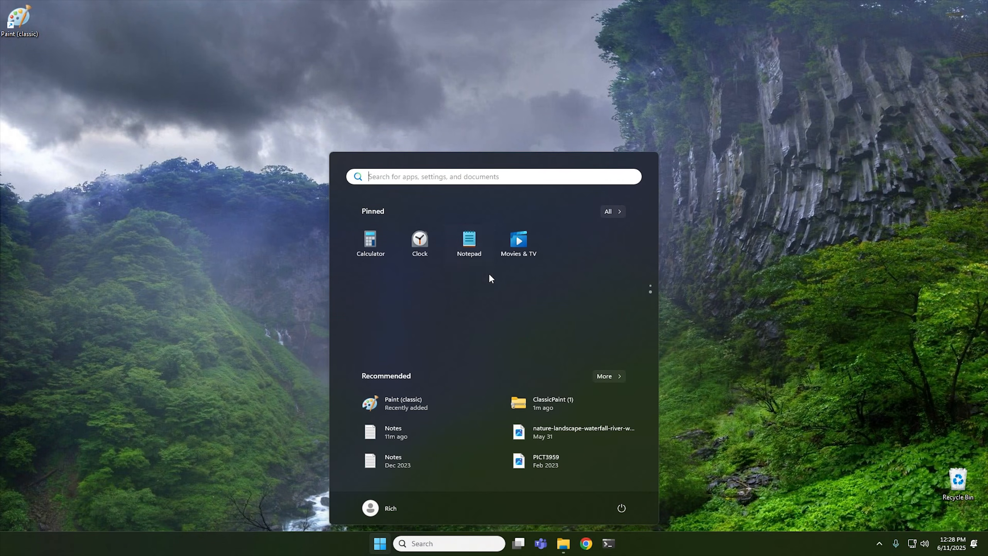
left_click(474, 246)
left_click_drag(347, 20, 599, 27)
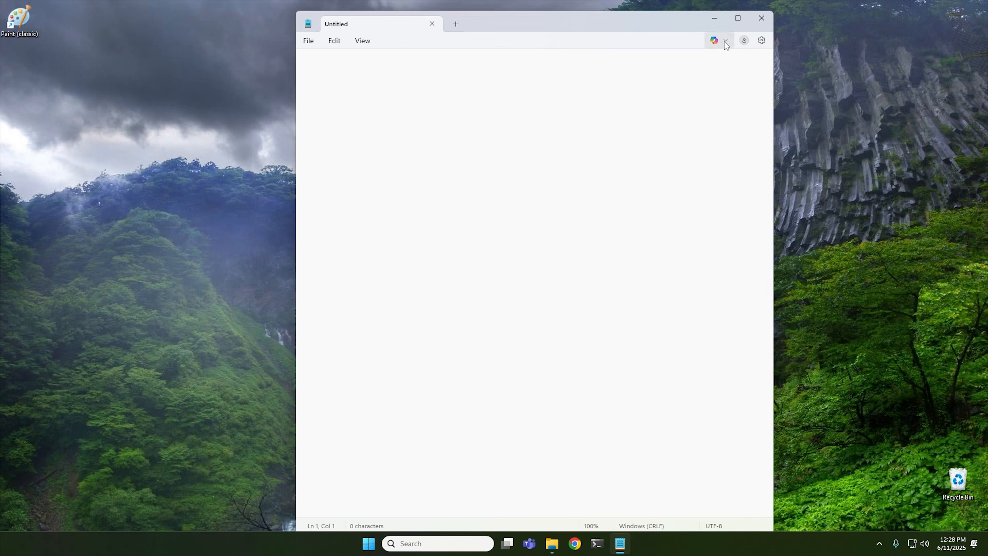
left_click(726, 40)
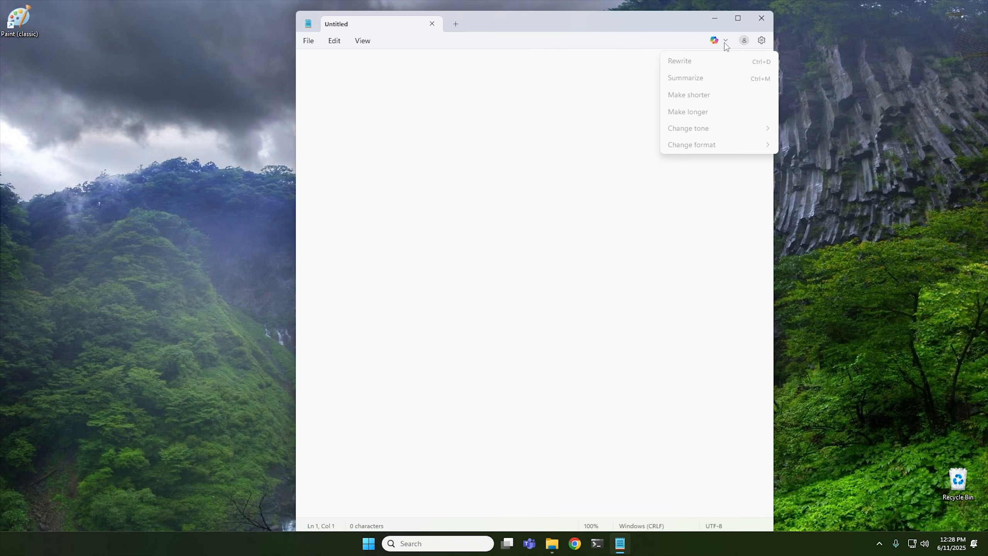
Open Notepad's settings and switch off the Copilot AI feature, then return to the document.
left_click(762, 41)
left_click(762, 41)
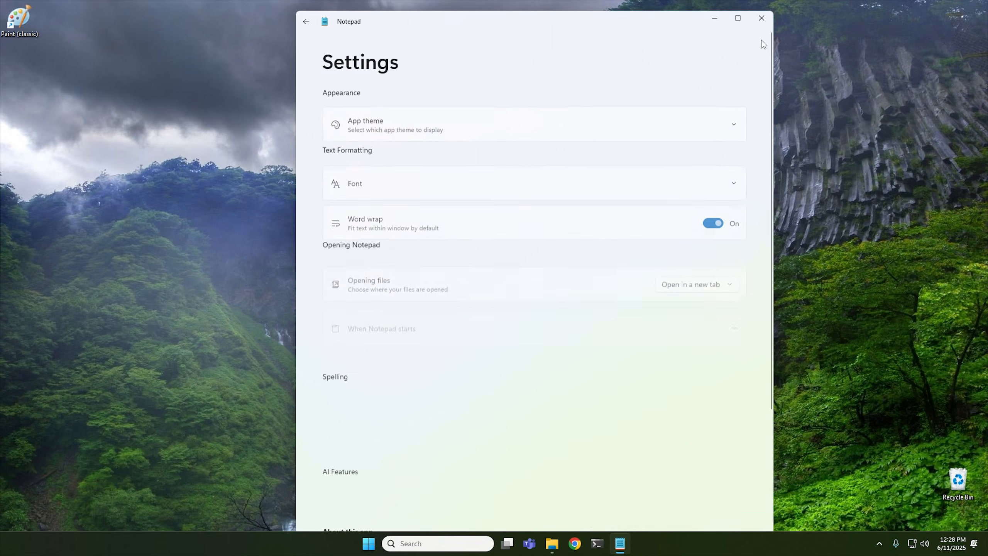
scroll(436, 264, "down", 5)
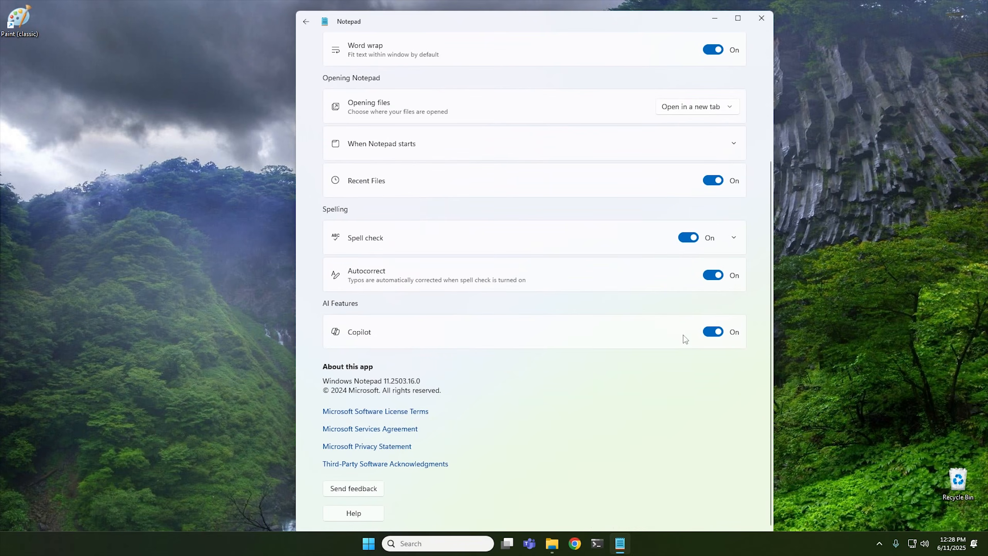
left_click(719, 333)
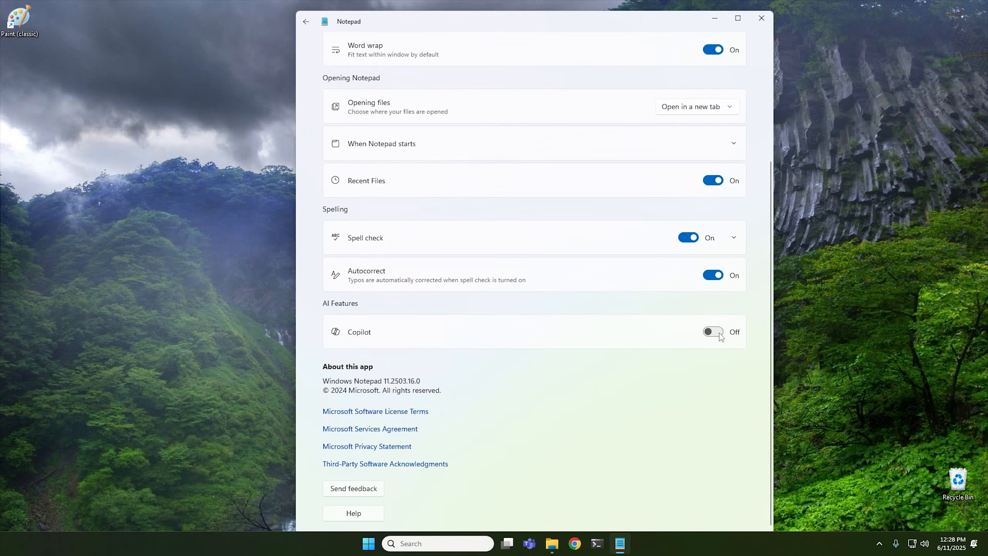
left_click(307, 22)
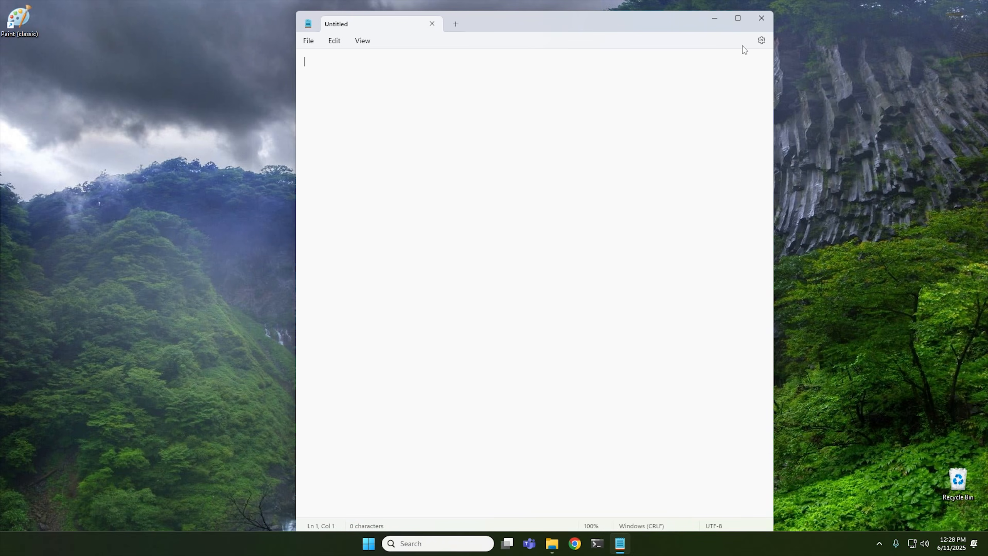
Close Notepad, open the win7games.com shortcut in Chrome and read through the Classic Notepad section.
left_click(433, 23)
left_click(586, 543)
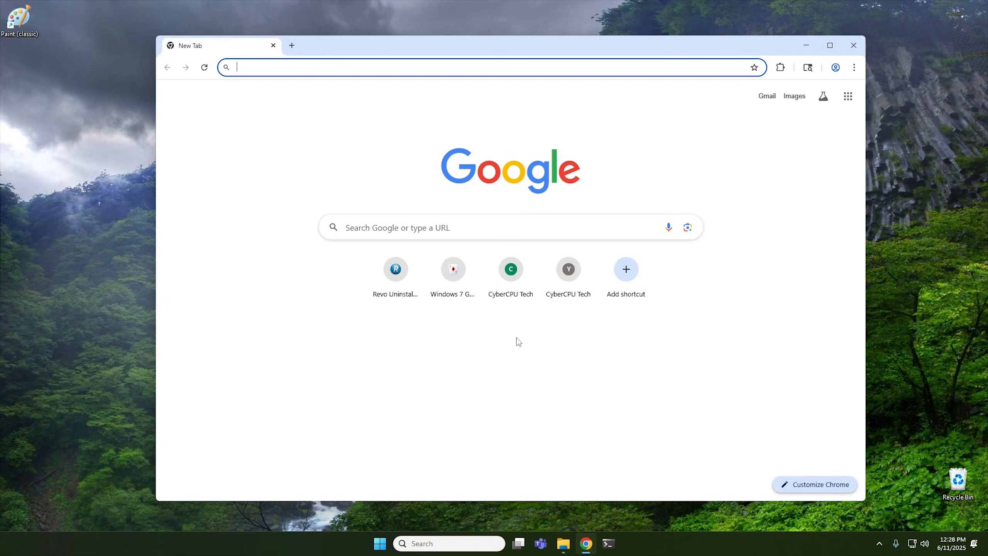
left_click(454, 280)
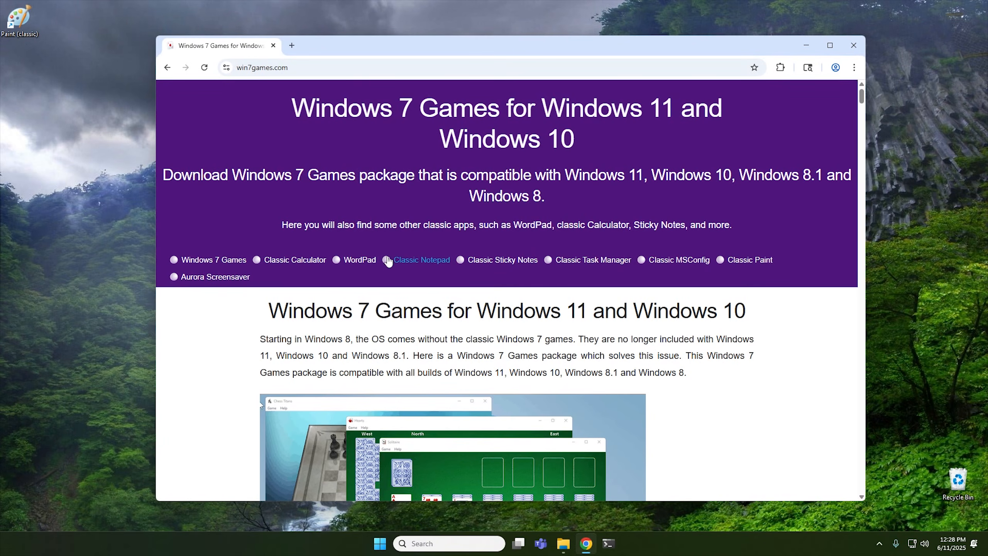
left_click(418, 262)
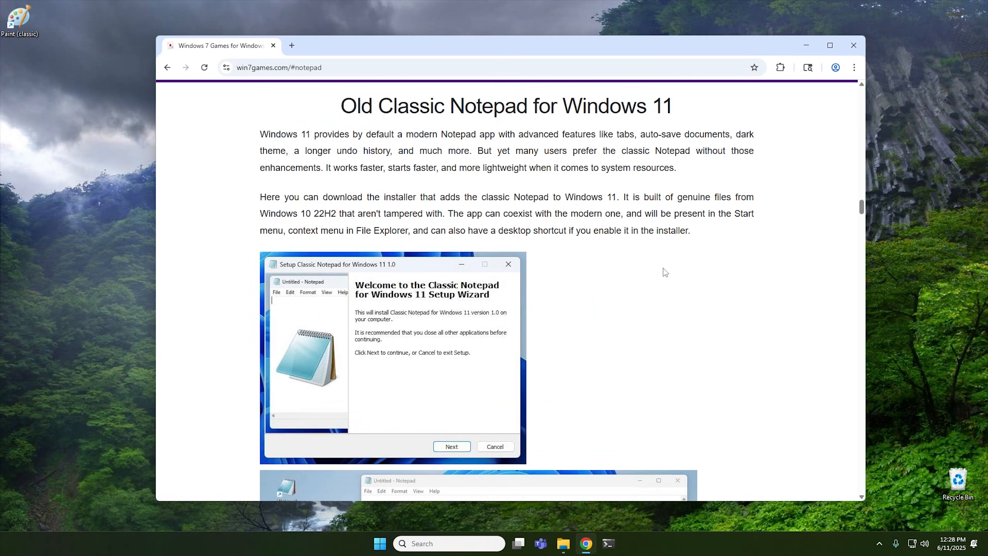
scroll(684, 271, "down", 5)
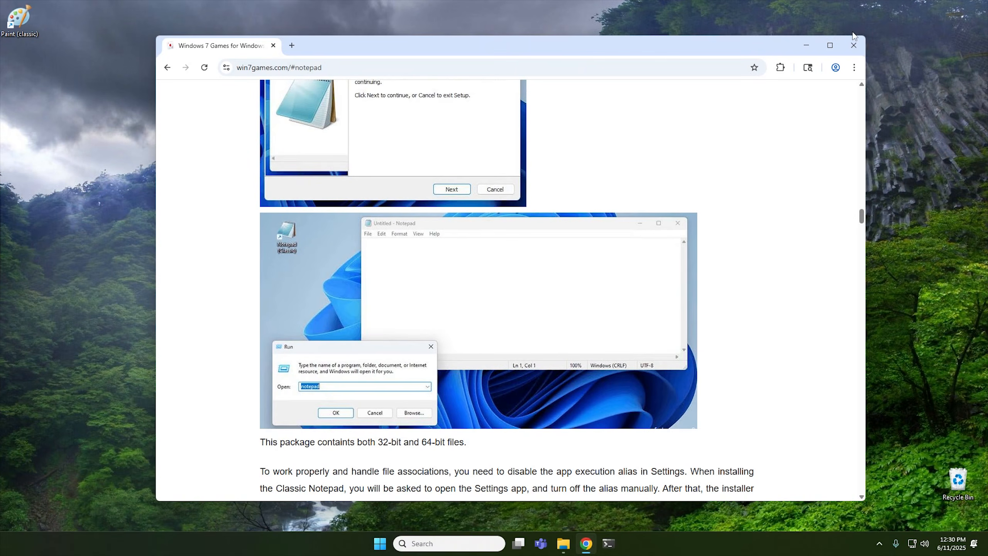
left_click(856, 44)
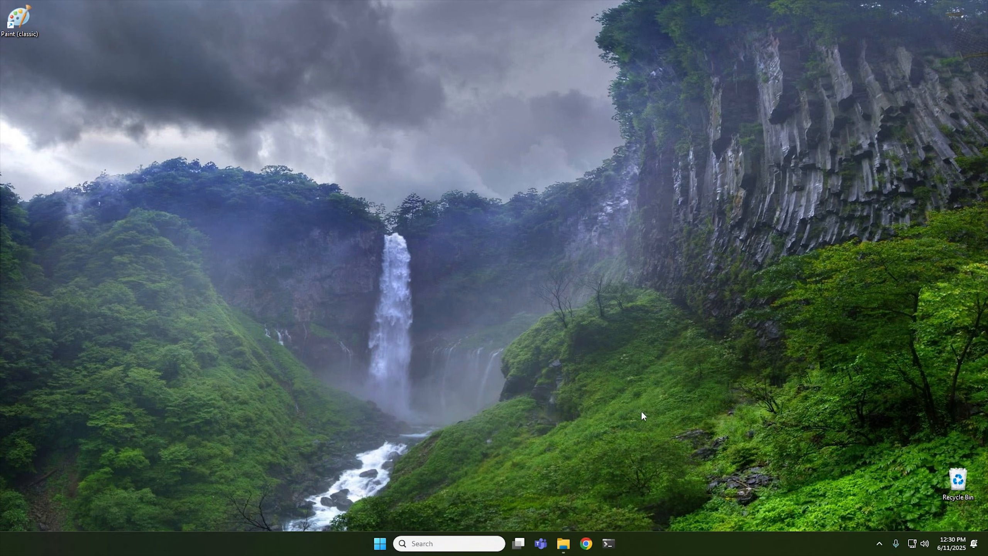
Open Windows Security from the tray and inspect the Smart App Control settings under App & browser control.
left_click(879, 543)
left_click(910, 512)
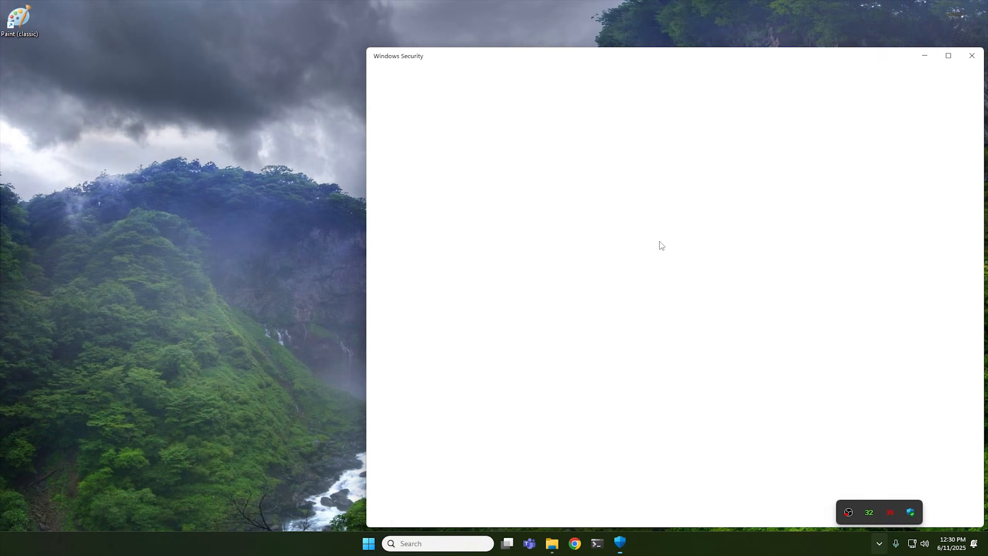
left_click_drag(672, 58, 521, 42)
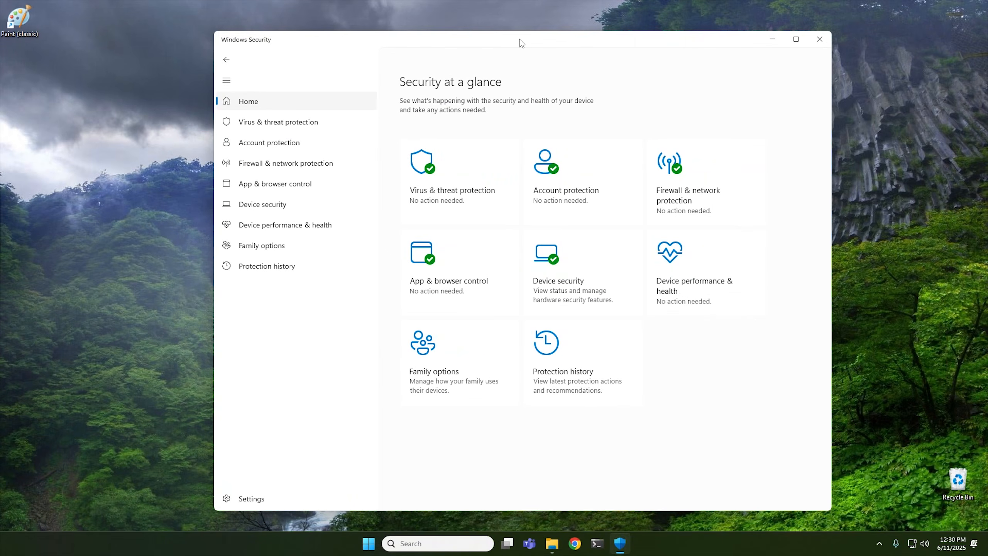
left_click(458, 288)
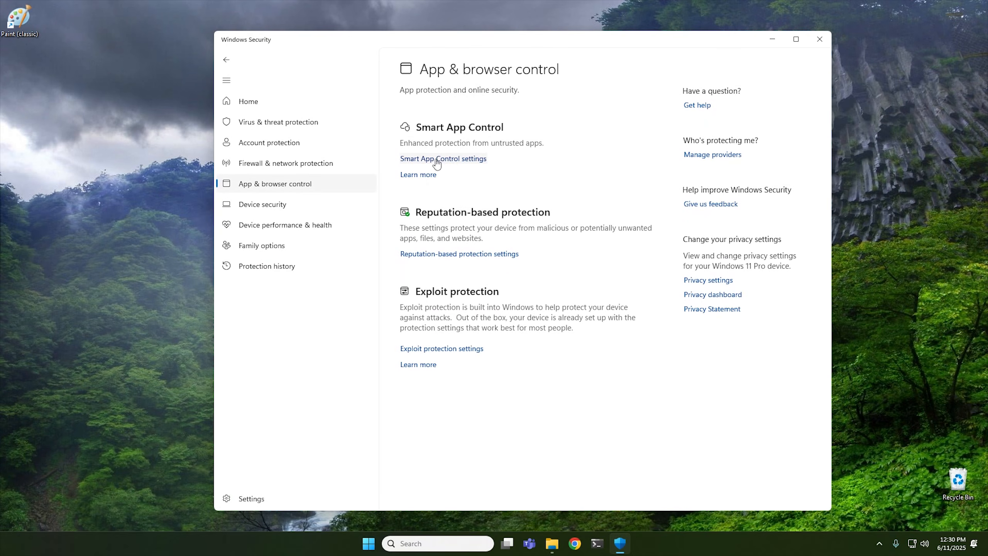
left_click(450, 160)
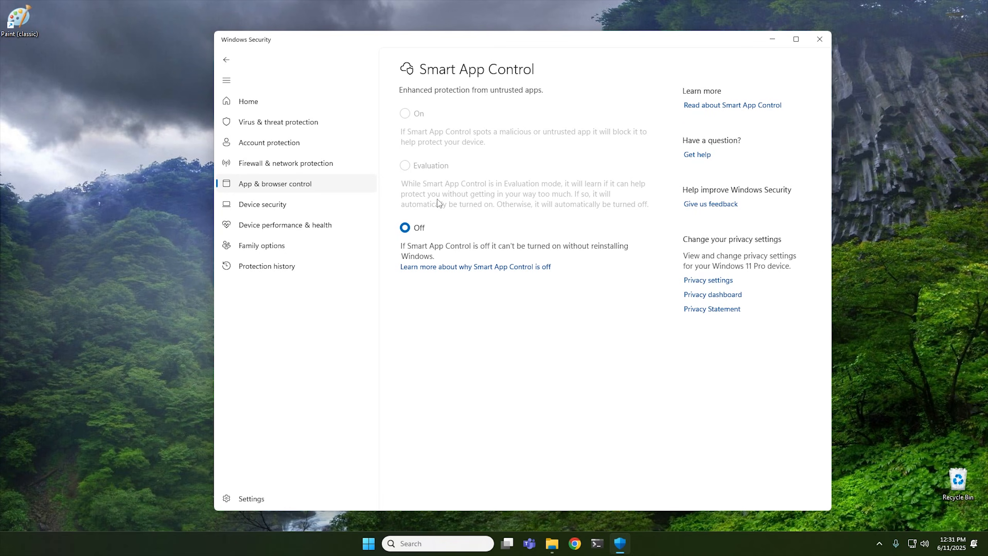
left_click(820, 39)
Open Settings and examine the Accounts sign-in options, including Facial recognition.
left_click(380, 542)
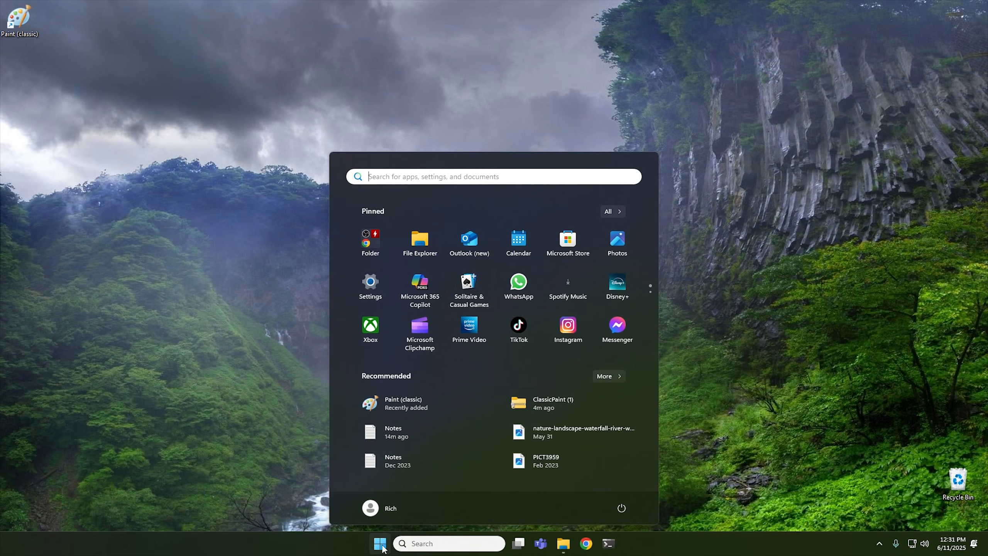
left_click(365, 300)
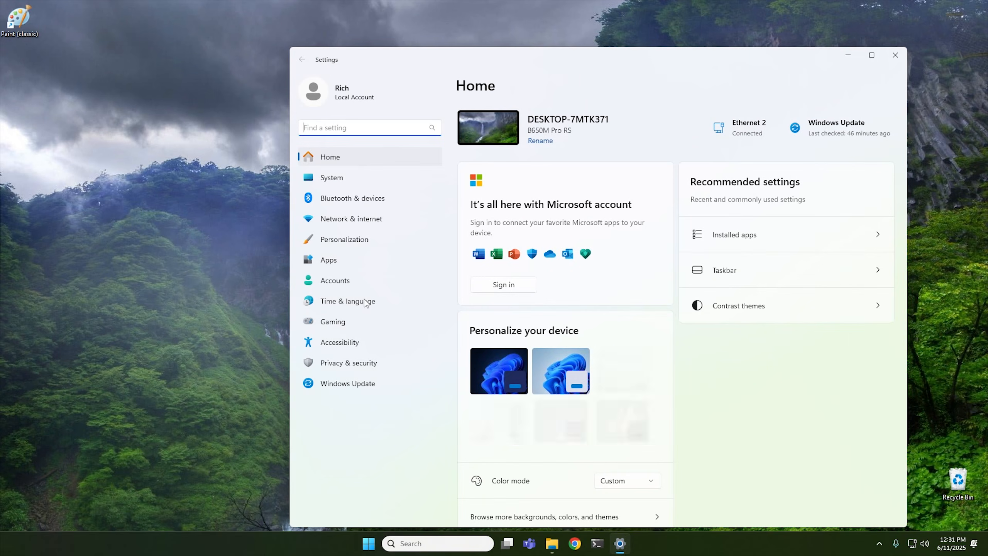
left_click(339, 283)
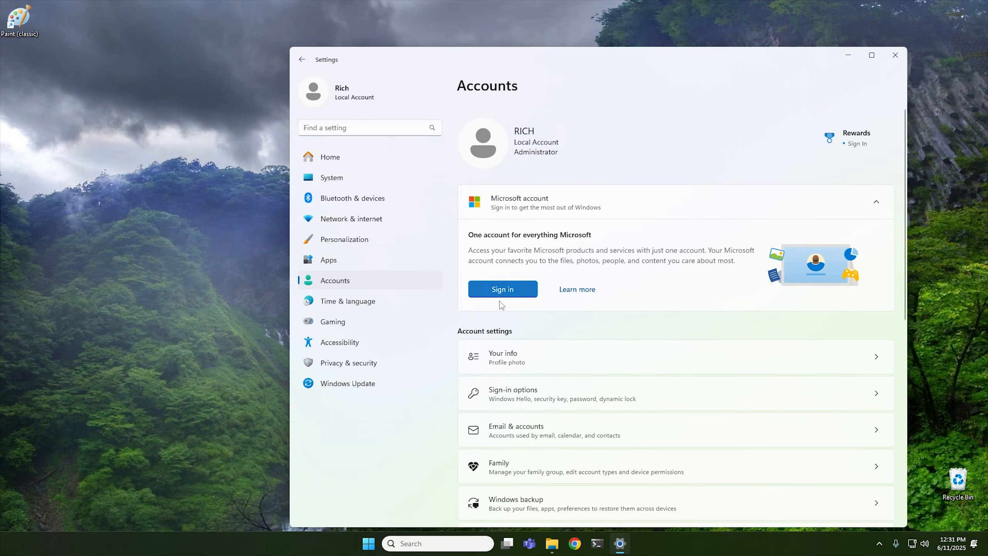
left_click(527, 401)
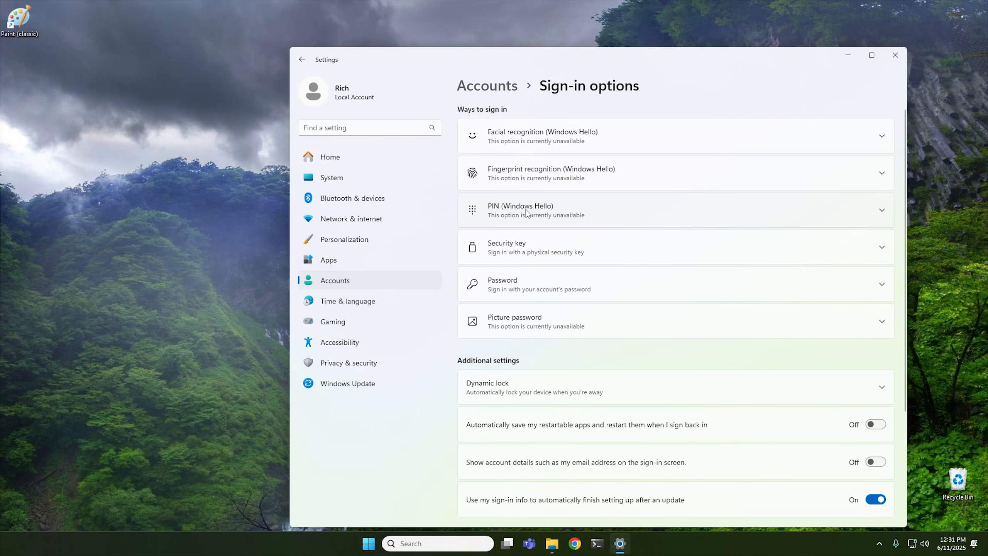
left_click(508, 135)
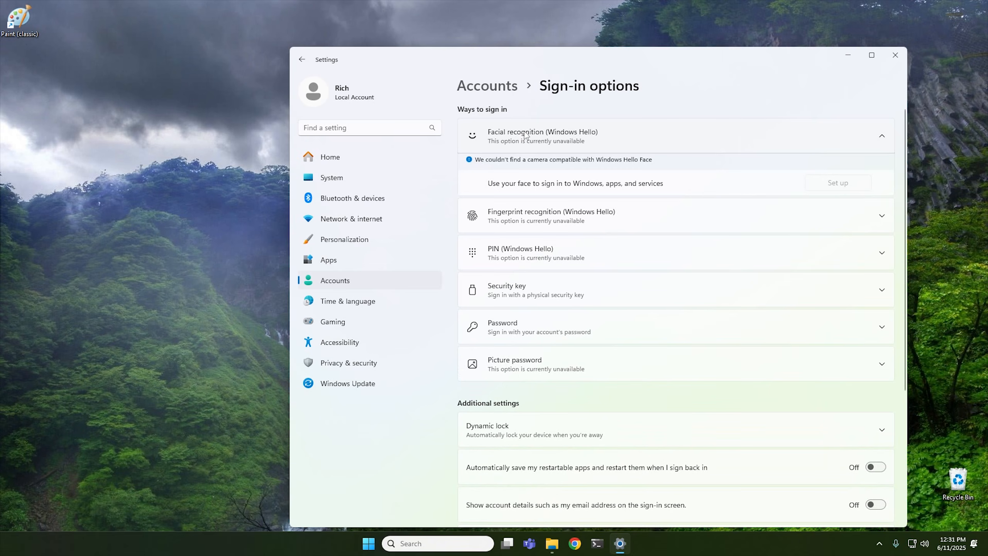
left_click(538, 137)
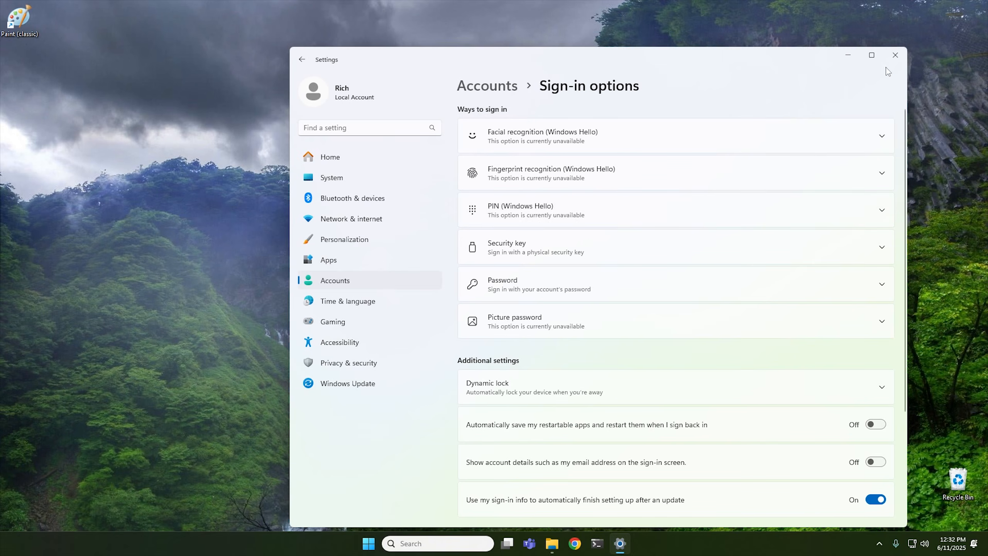
left_click(895, 56)
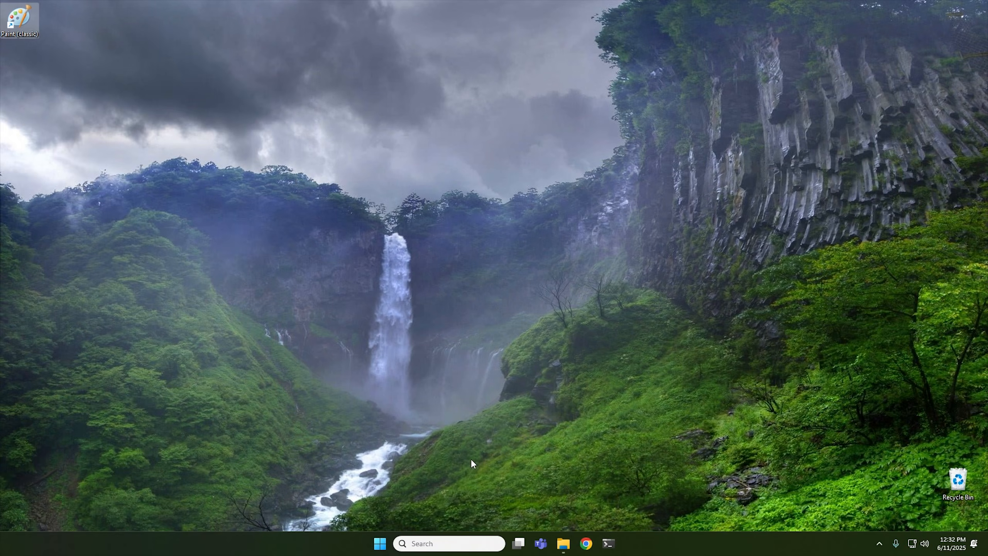
Uninstall Microsoft Clipchamp from the Start menu's pinned apps.
left_click(380, 543)
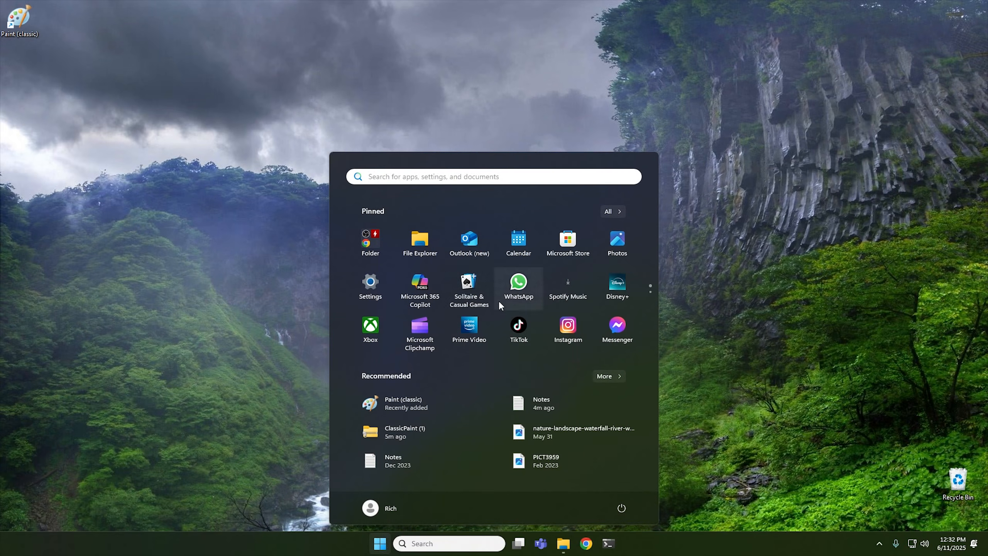
right_click(422, 328)
left_click(472, 419)
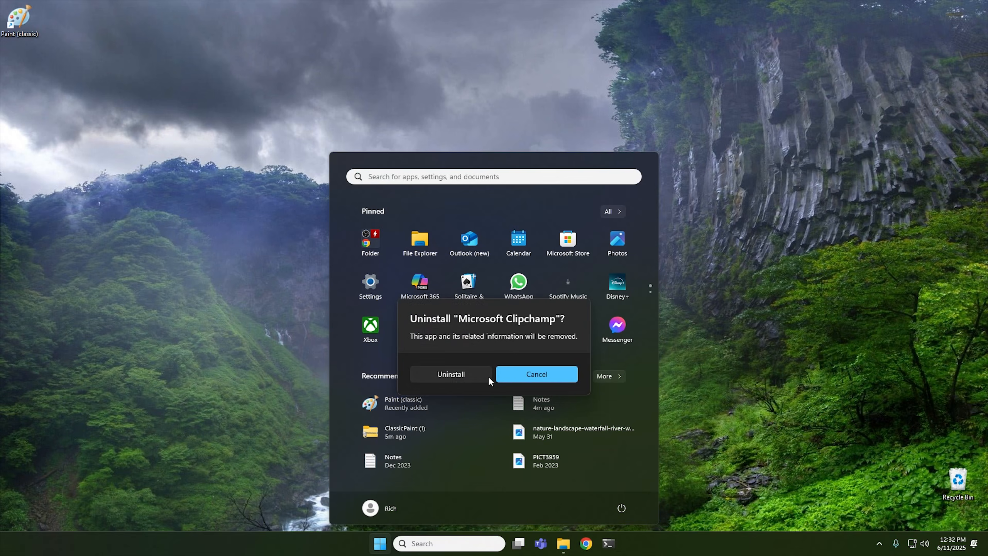
left_click(457, 375)
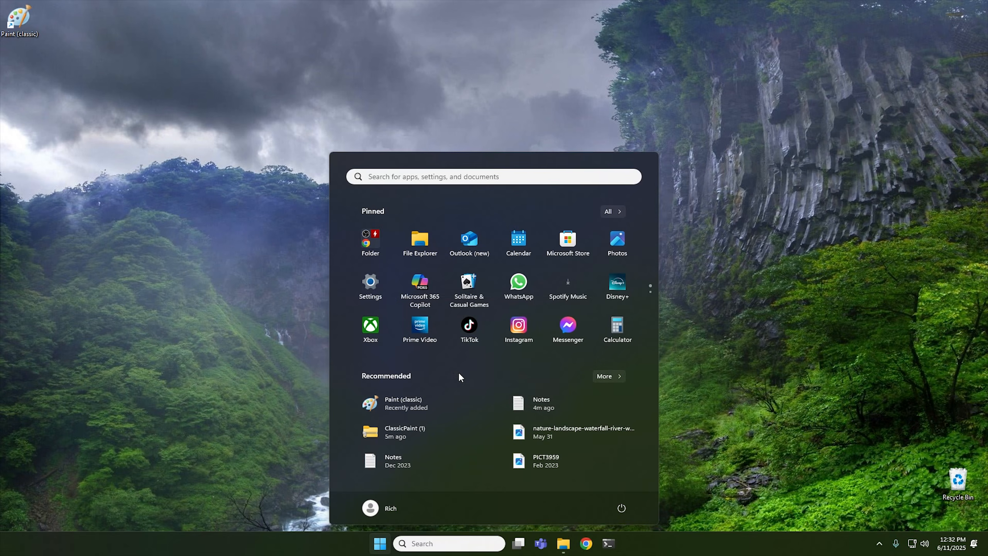
Uninstall Microsoft 365 Copilot from the Start menu's pinned apps.
right_click(417, 287)
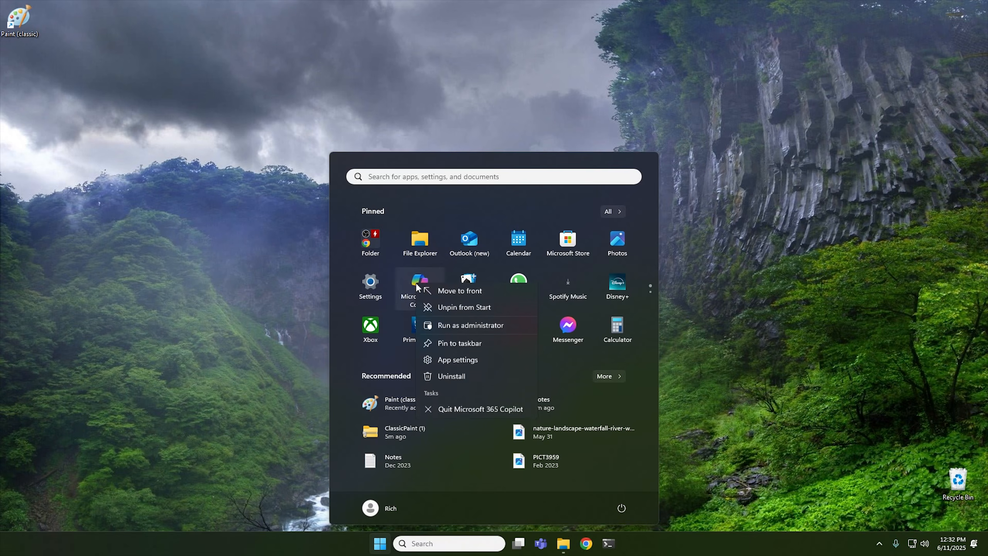
left_click(457, 378)
left_click(435, 372)
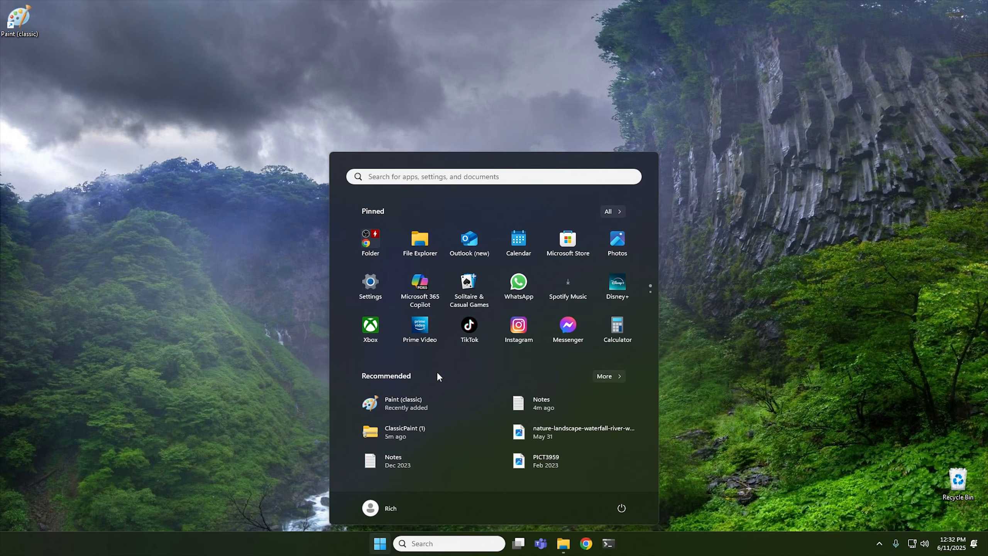